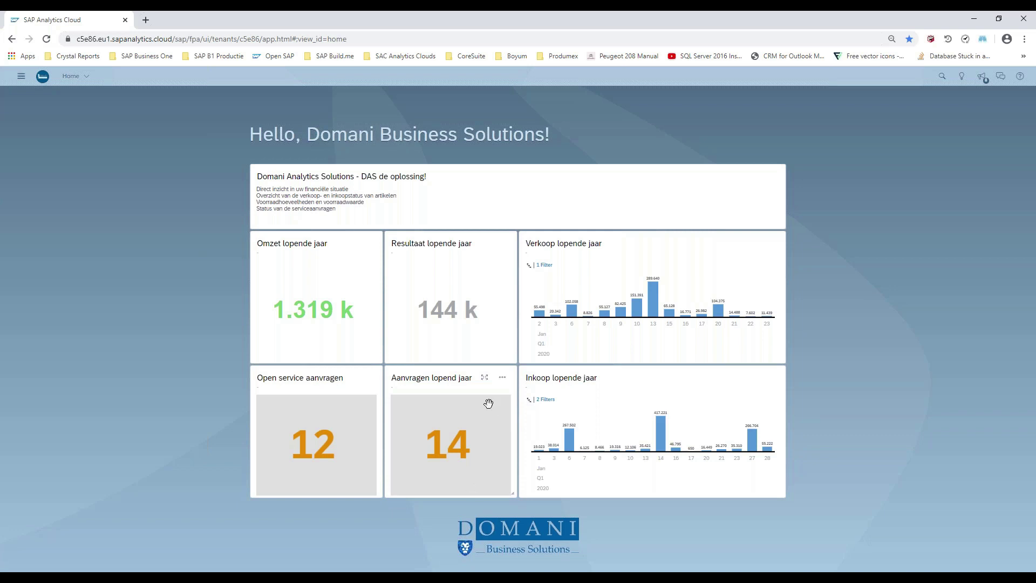
# - Review the available languages in the profile's user preferences and close the settings without saving
pyautogui.click(43, 78)
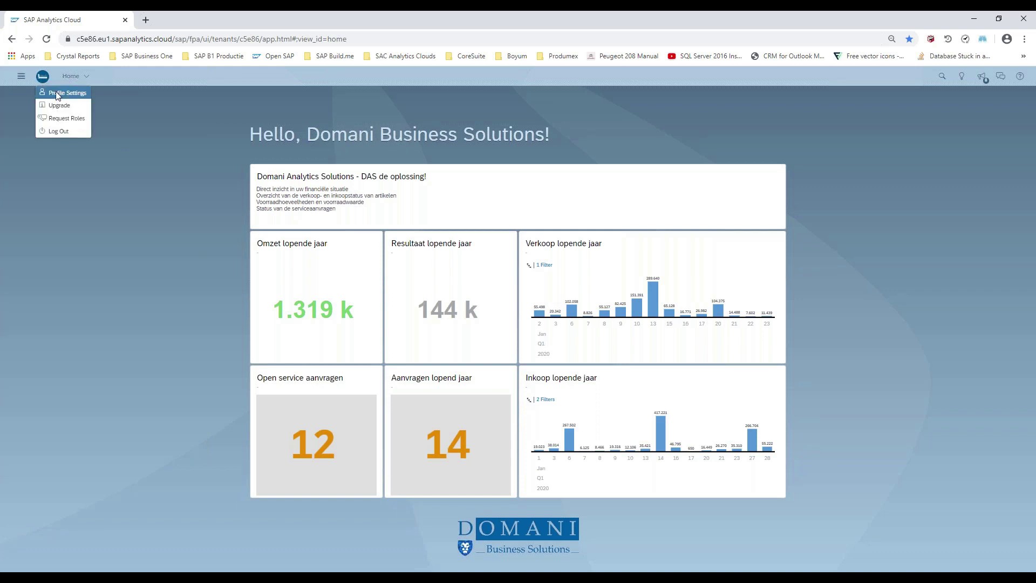
pyautogui.click(63, 93)
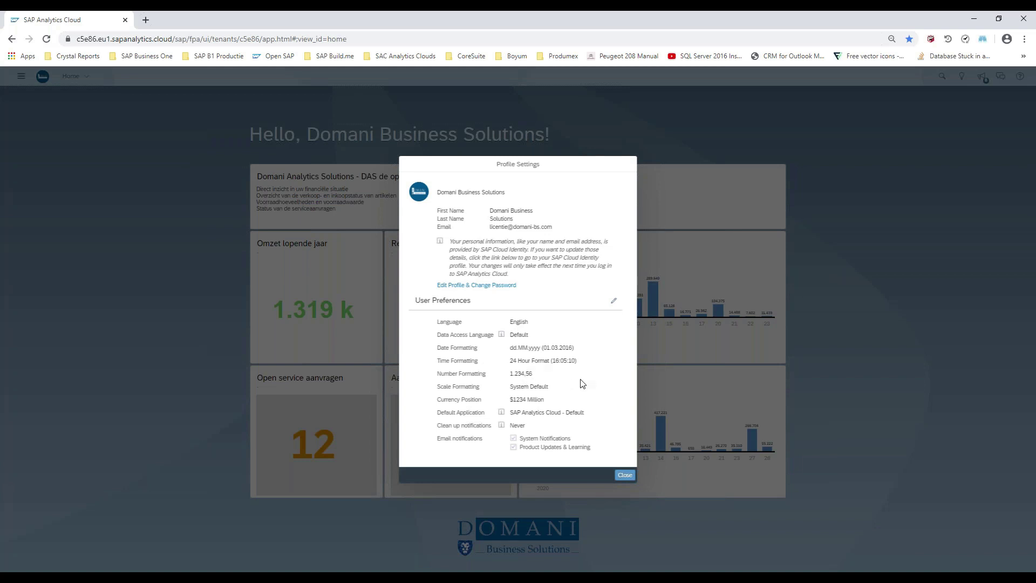
pyautogui.click(614, 302)
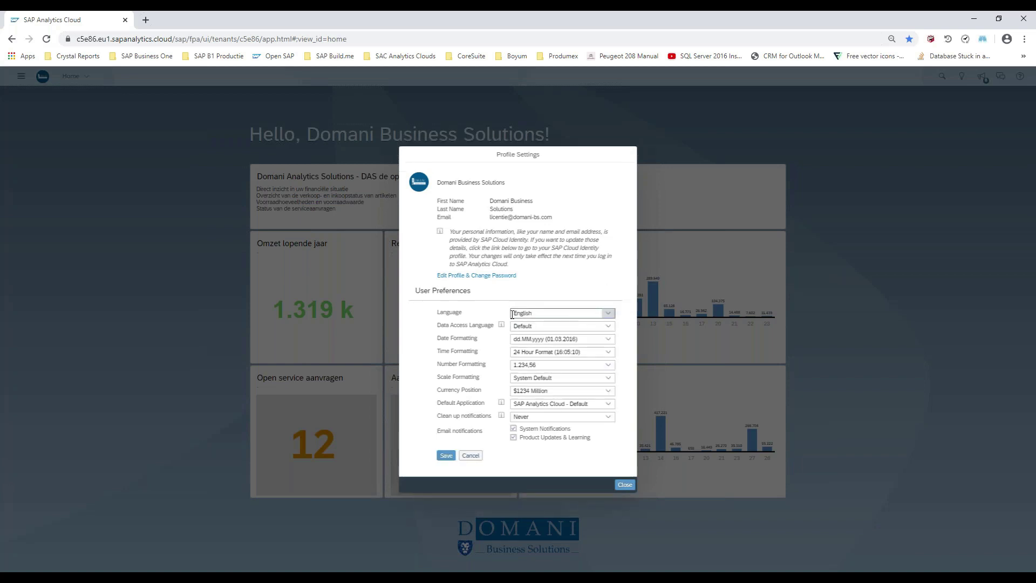
pyautogui.click(608, 313)
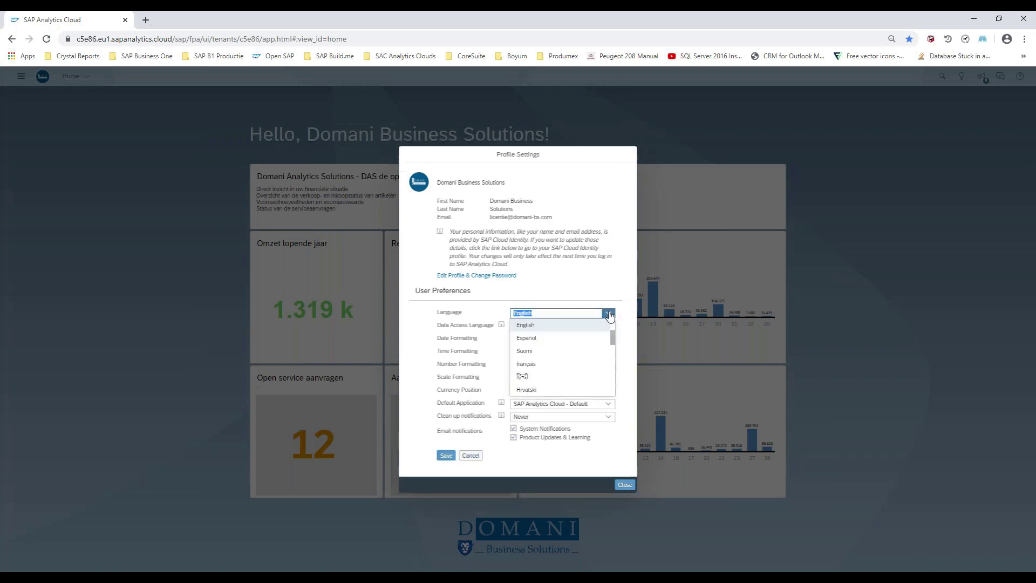
pyautogui.scroll(-4, 606, 344)
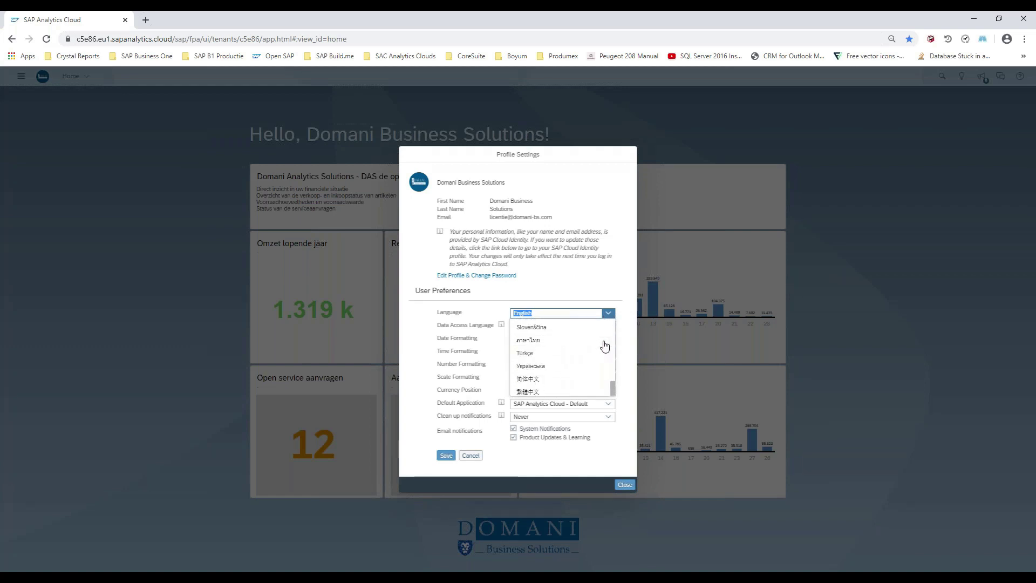
pyautogui.scroll(-3, 593, 340)
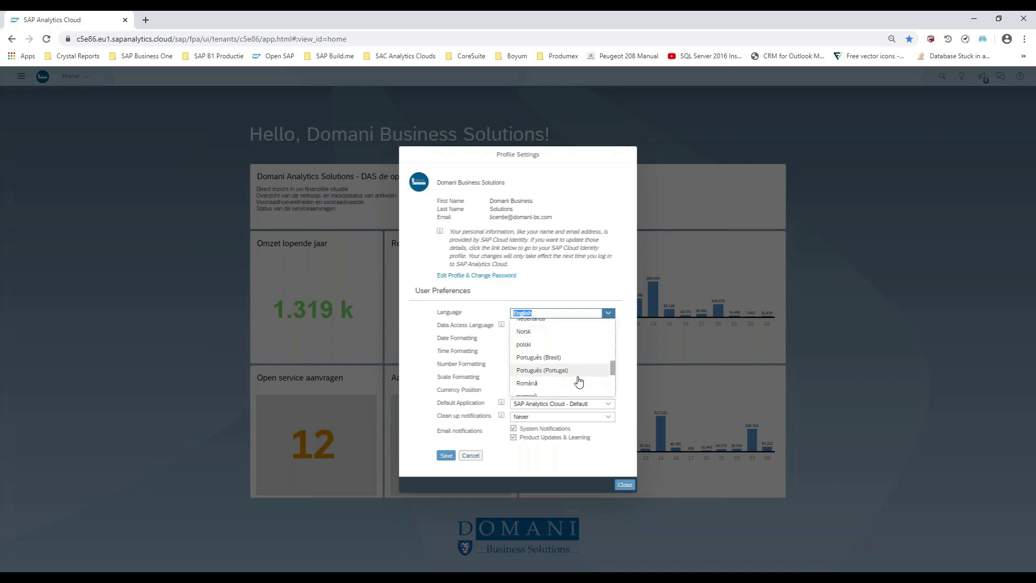
pyautogui.click(471, 457)
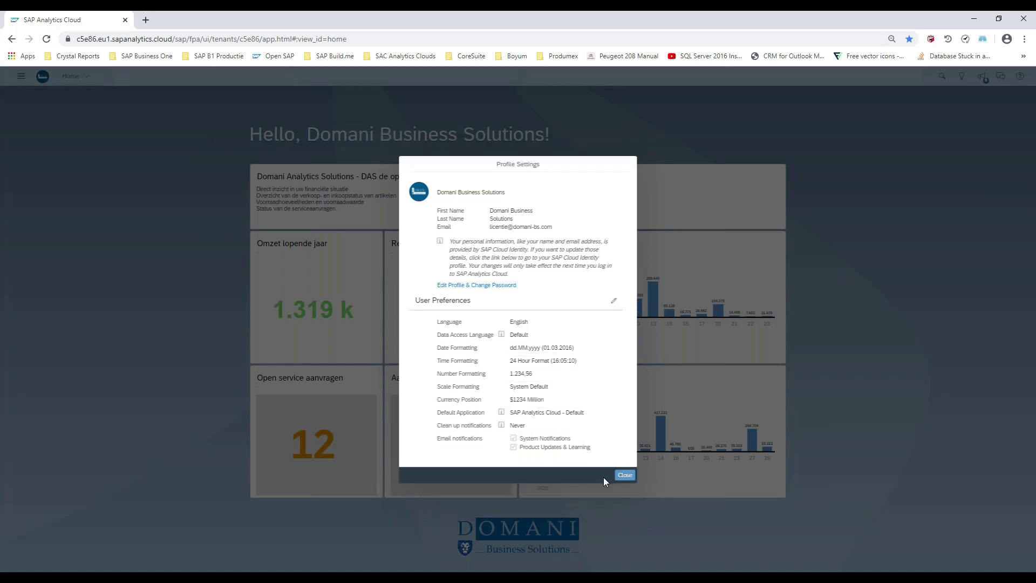
pyautogui.click(624, 484)
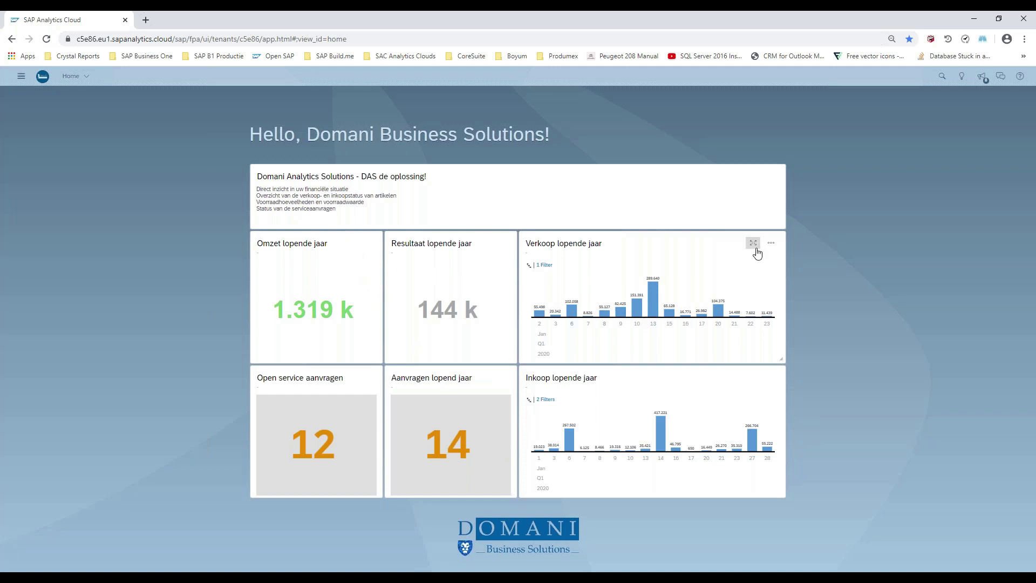
# - View the Verkoop lopende jaar tile enlarged and return it to its normal size
pyautogui.click(754, 244)
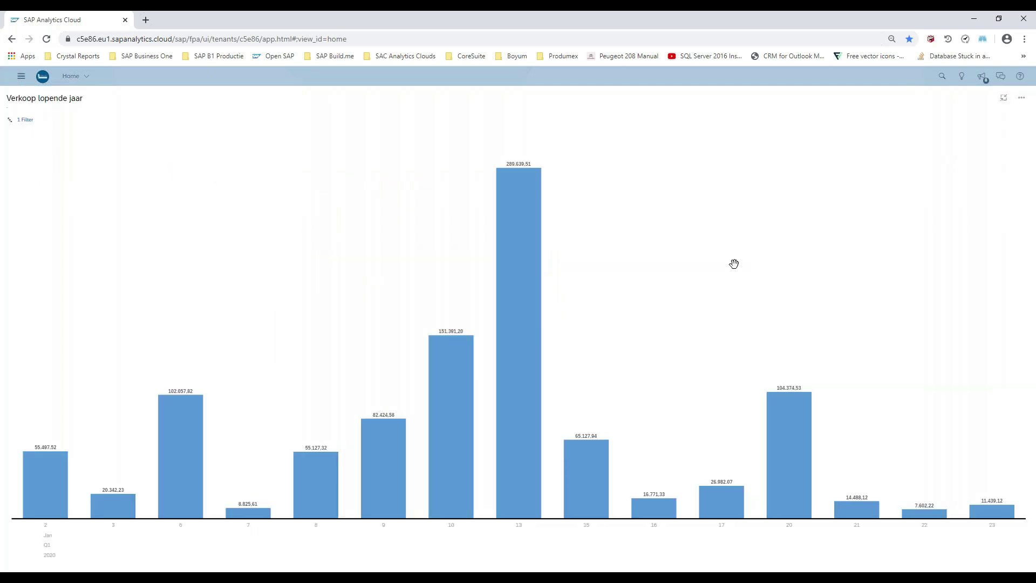
pyautogui.click(1005, 99)
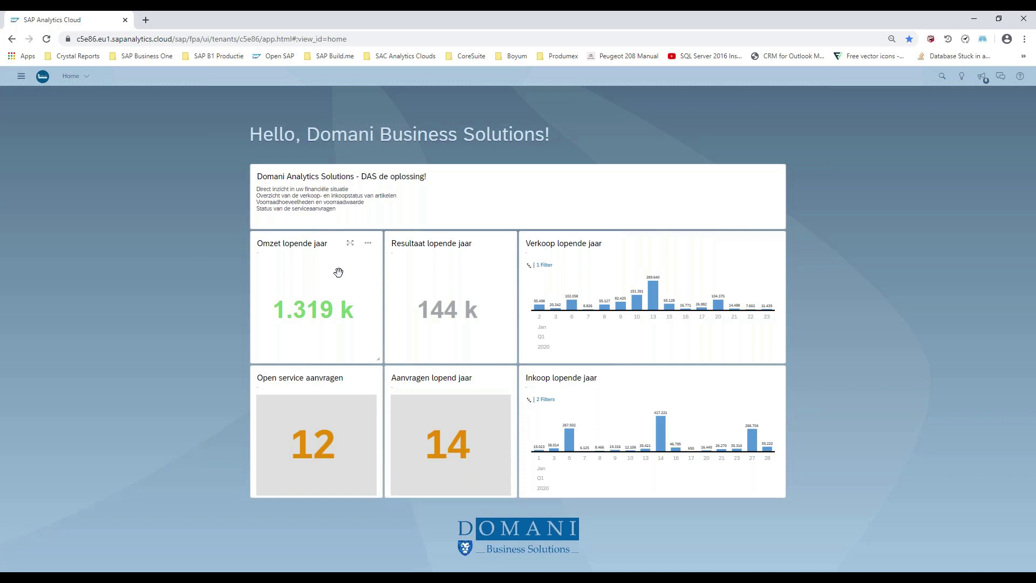
# - Open the DAS Domani story from the Omzet lopende jaar tile and view the actions available for that tile
pyautogui.click(368, 244)
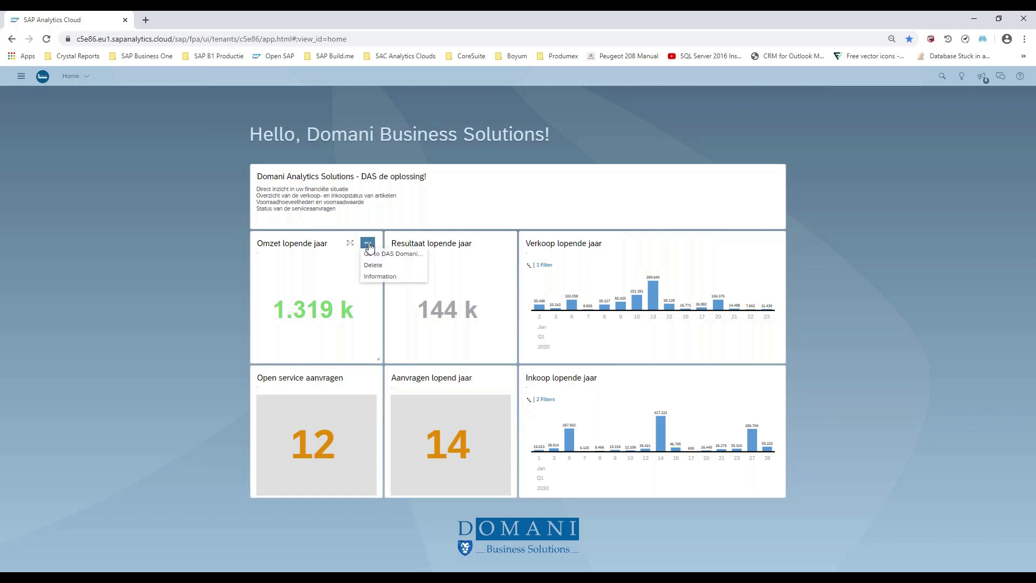
pyautogui.click(382, 254)
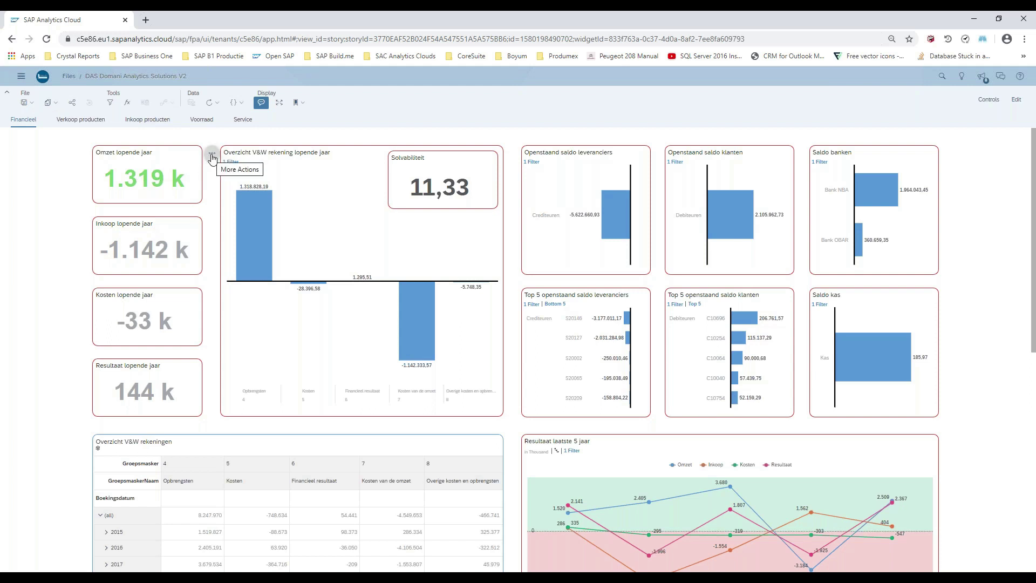
pyautogui.click(211, 156)
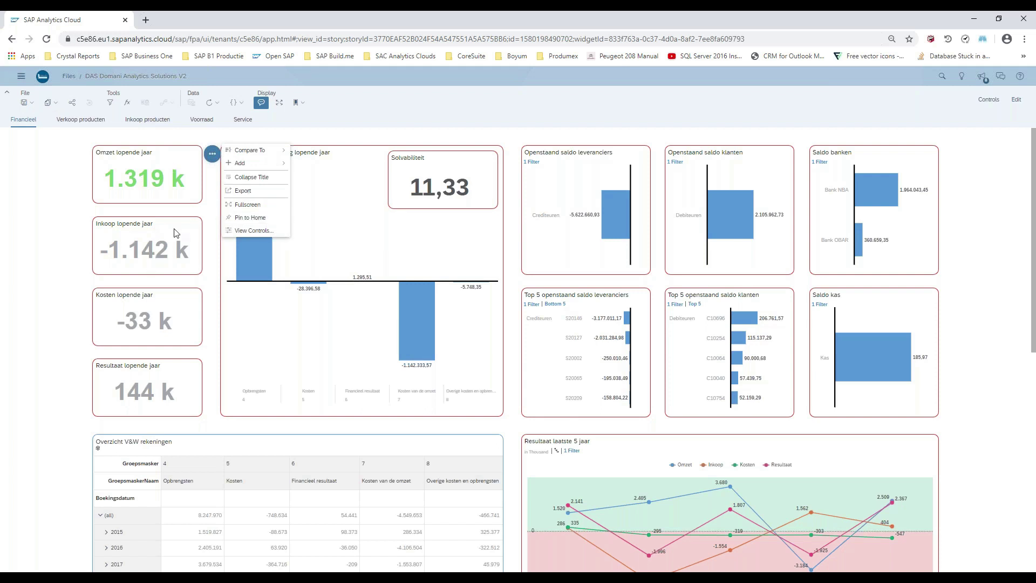
pyautogui.click(54, 228)
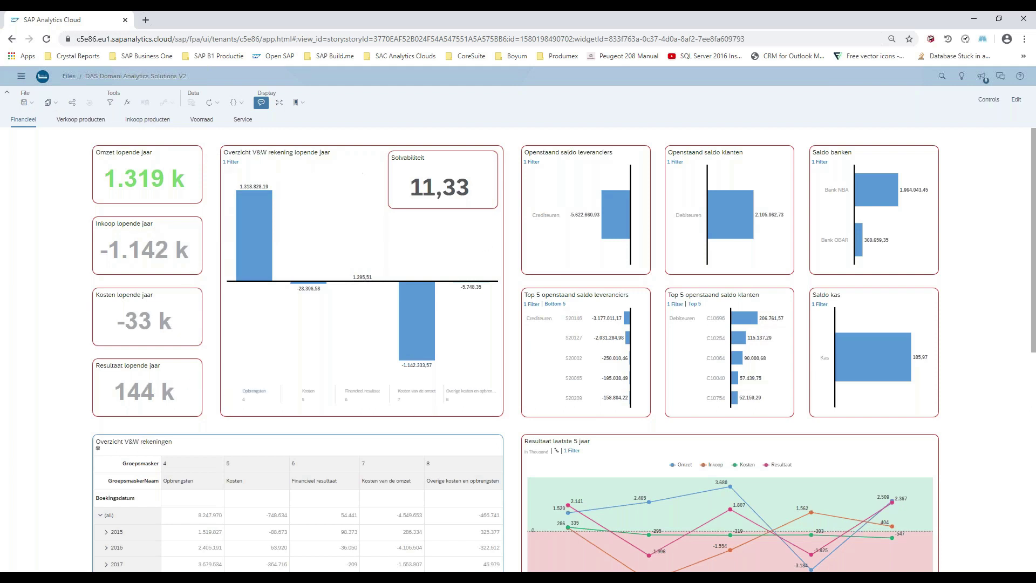
# - Examine the Financieel page's profit and loss overview, outstanding balances, bank and cash charts, five-year result and period comparison
pyautogui.moveTo(422, 369)
pyautogui.moveTo(425, 317)
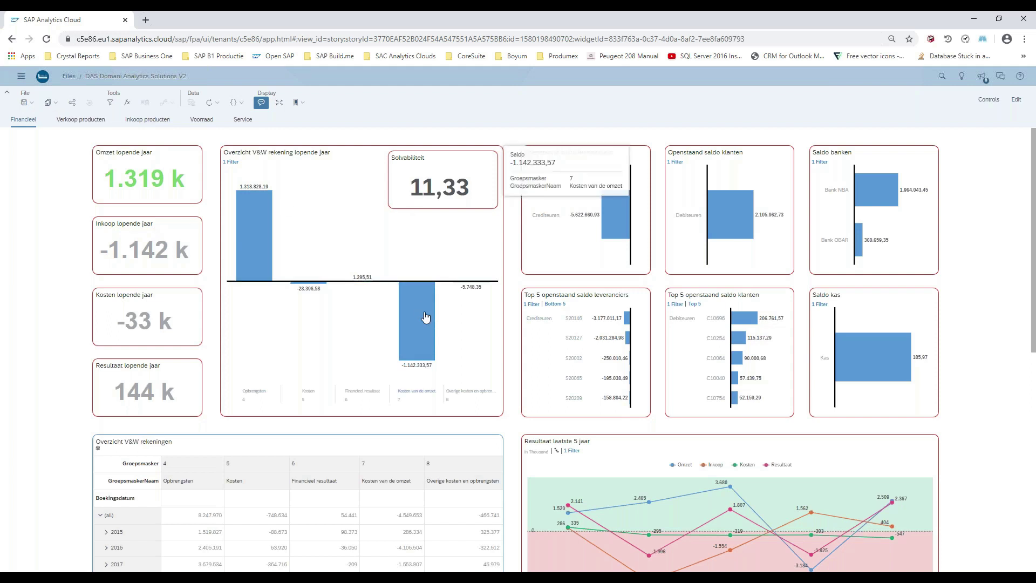
pyautogui.scroll(-4, 426, 317)
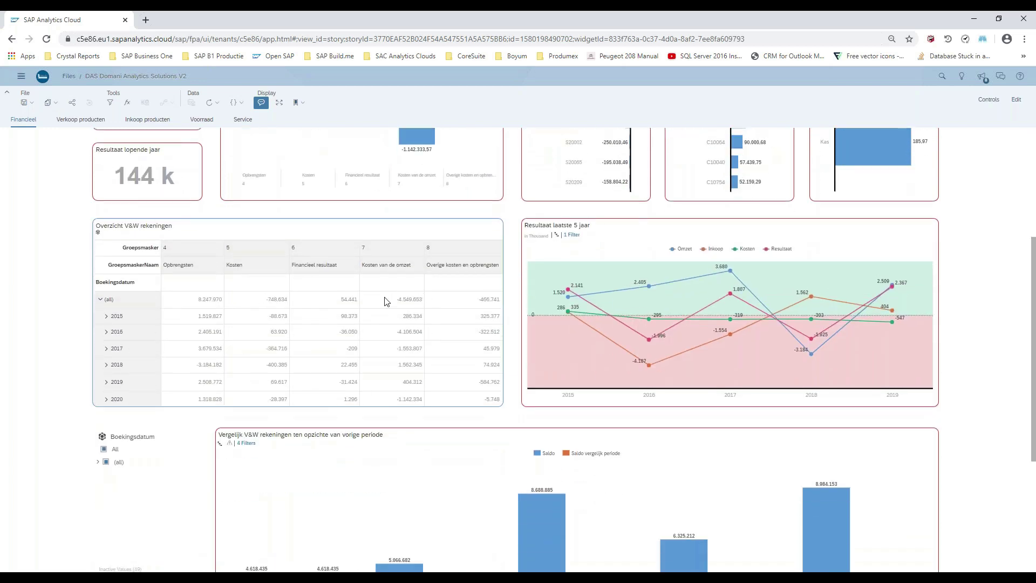
pyautogui.scroll(4, 283, 289)
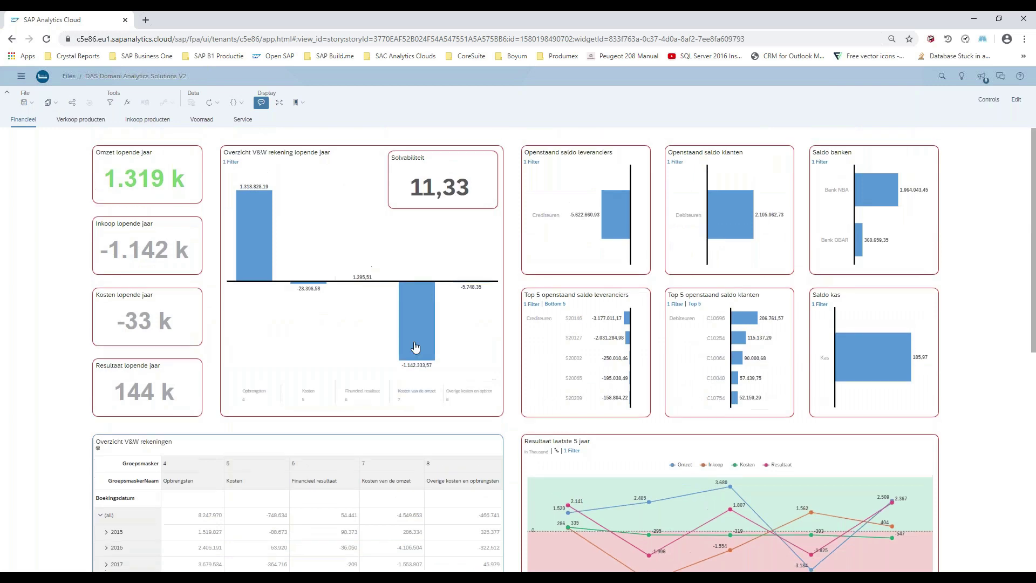
pyautogui.moveTo(419, 341)
pyautogui.scroll(-5, 419, 341)
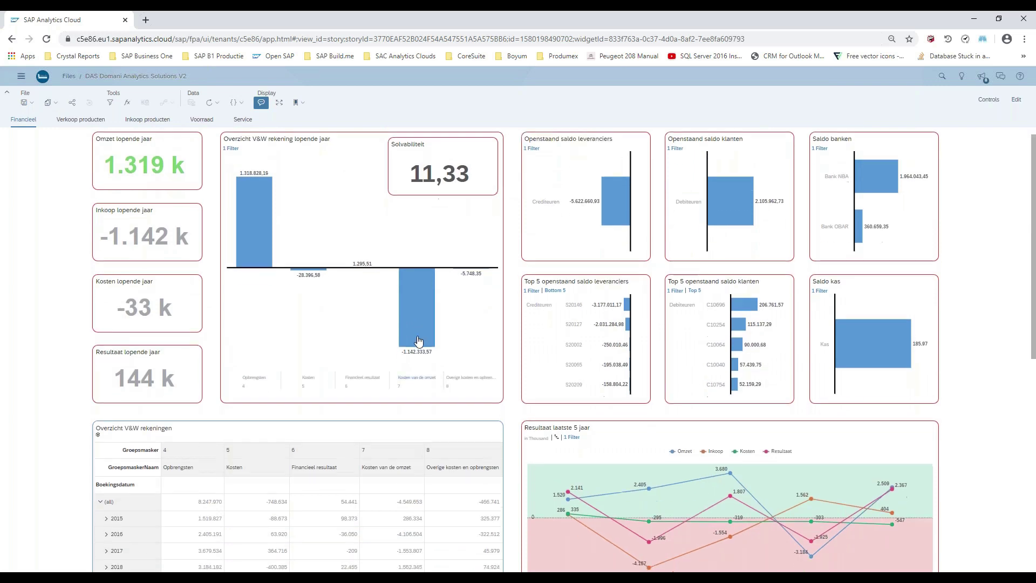
pyautogui.scroll(5, 621, 335)
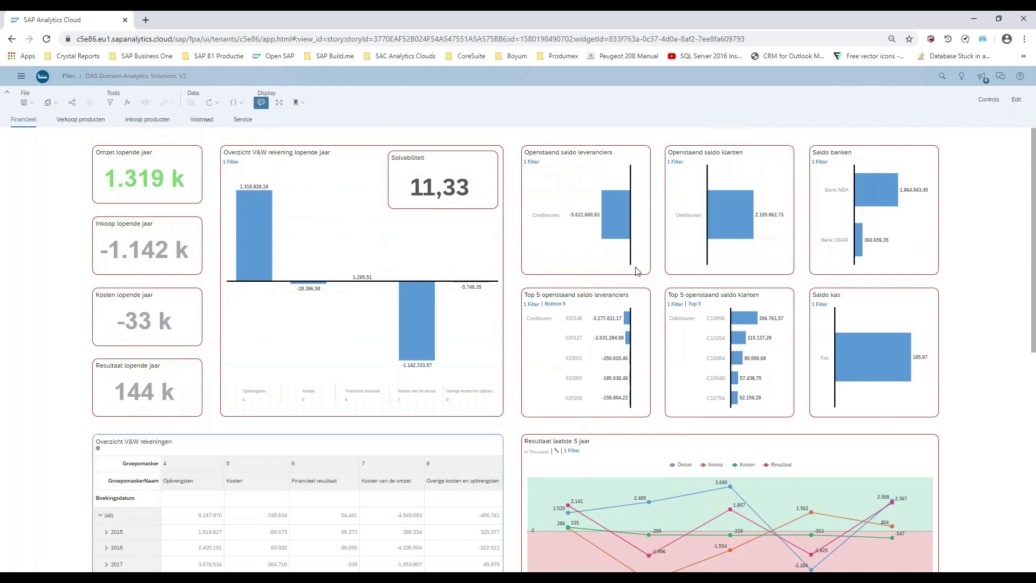
pyautogui.moveTo(621, 222)
pyautogui.moveTo(879, 353)
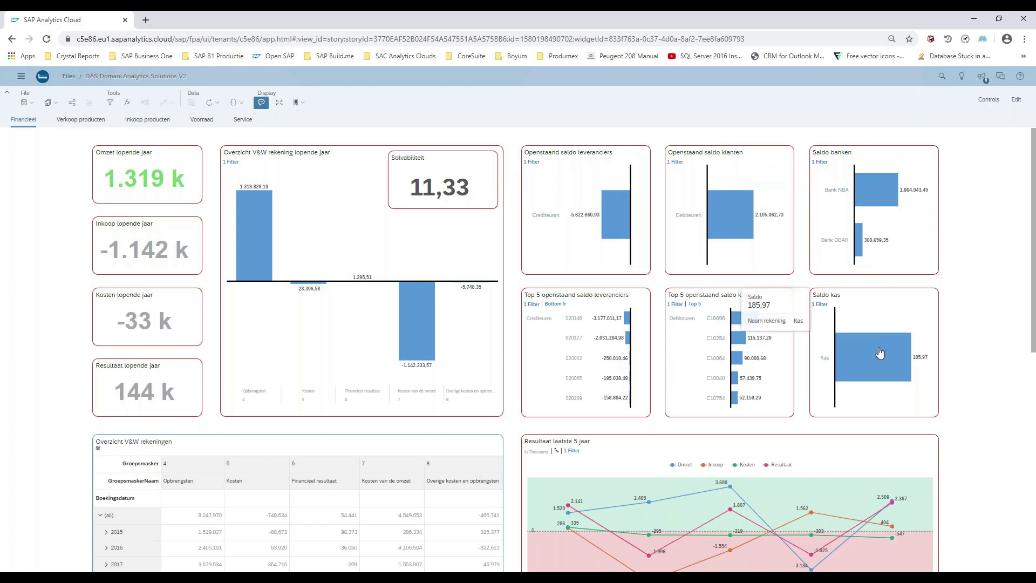
pyautogui.scroll(-3, 879, 352)
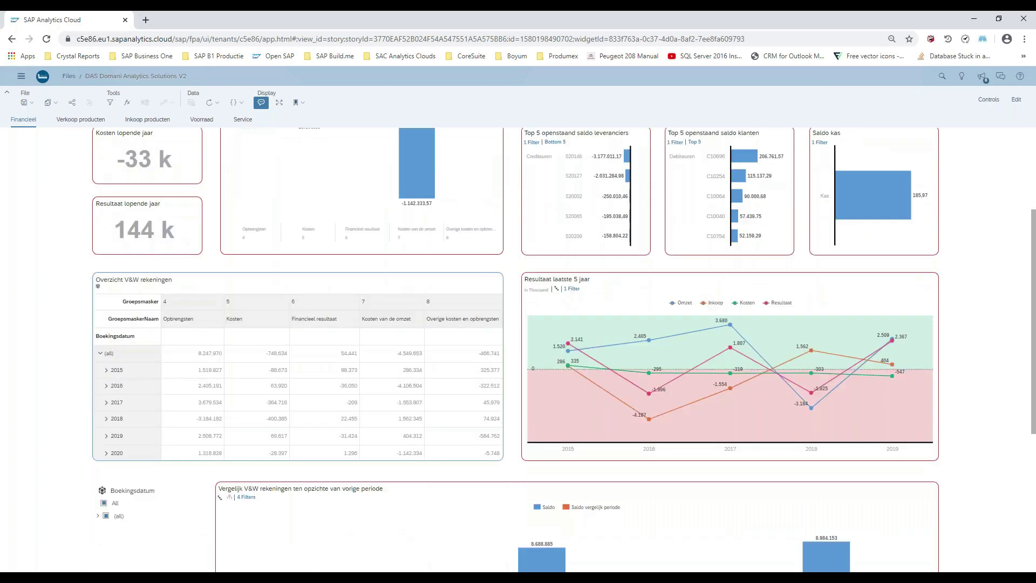
pyautogui.scroll(-2, 686, 299)
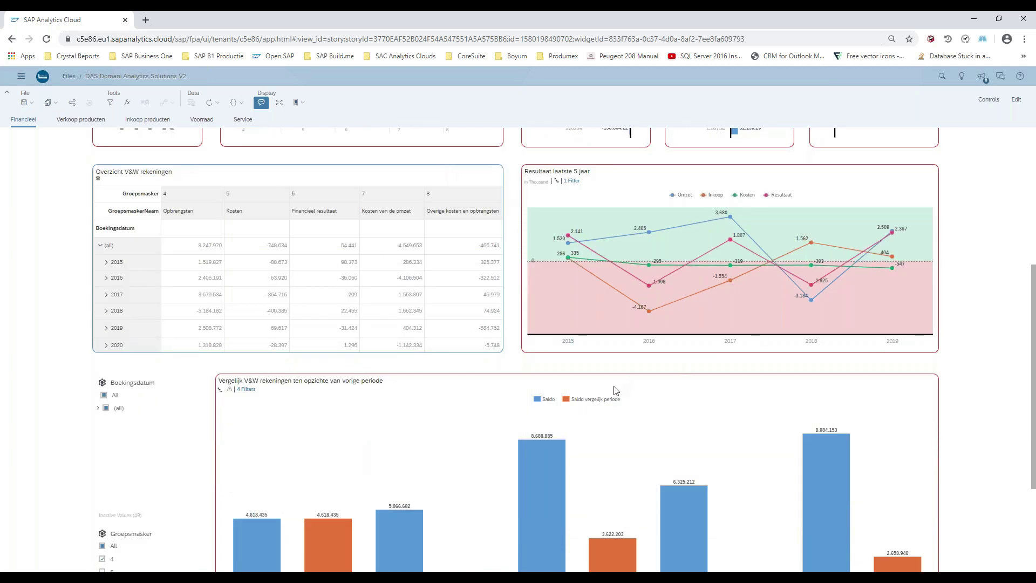
pyautogui.scroll(-3, 615, 389)
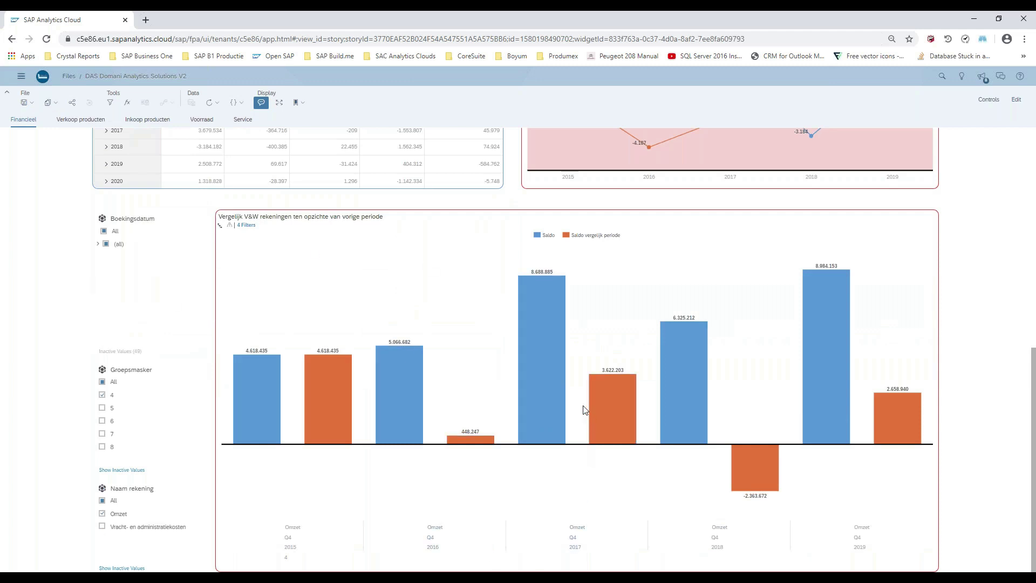
# - View the story's Verkoop producten, Inkoop producten, Voorraad and Service pages, ending on the Historie serviceaanvragen chart
pyautogui.click(81, 121)
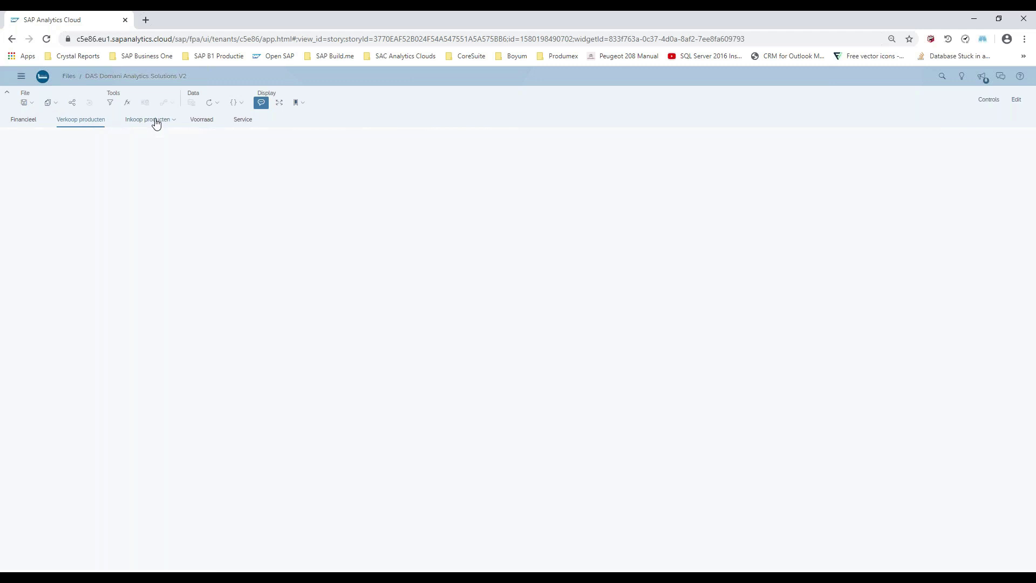
pyautogui.click(159, 121)
pyautogui.click(202, 120)
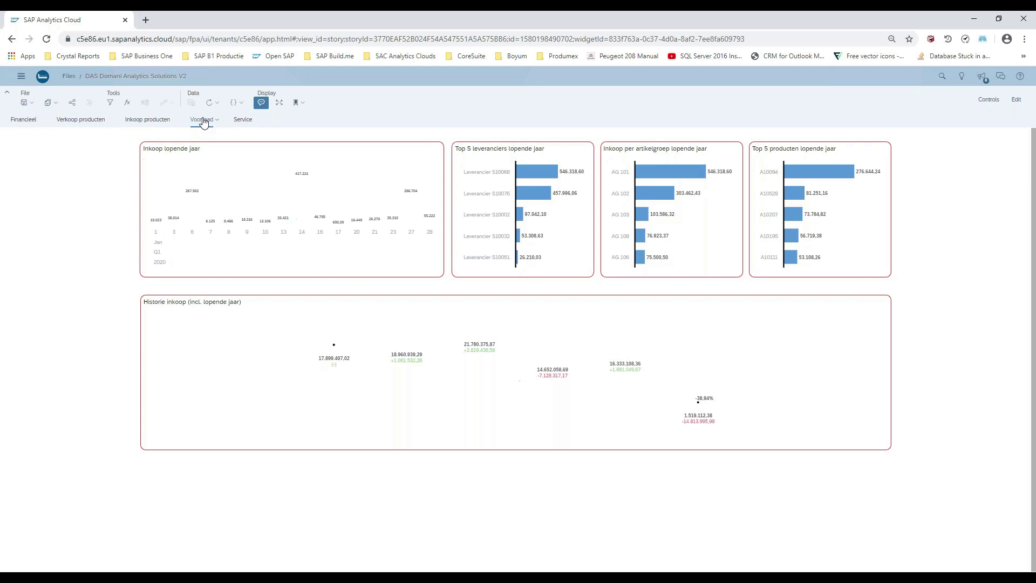
pyautogui.click(244, 120)
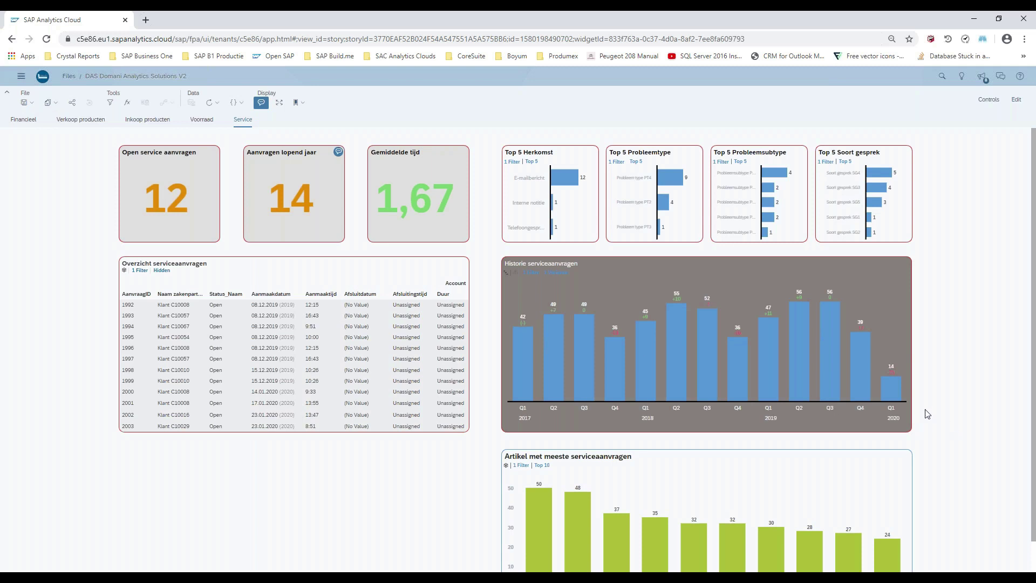
pyautogui.moveTo(556, 327)
# - Switch to SAP Business One and maximize its window to view the SAC OSCL service query
pyautogui.hotkey('alt', 'Tab')
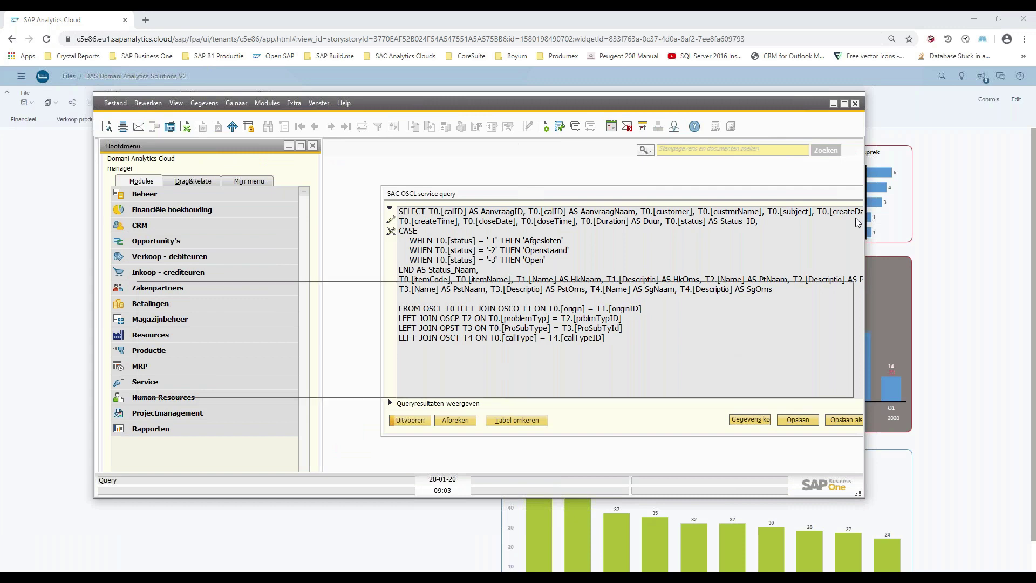
pyautogui.click(844, 104)
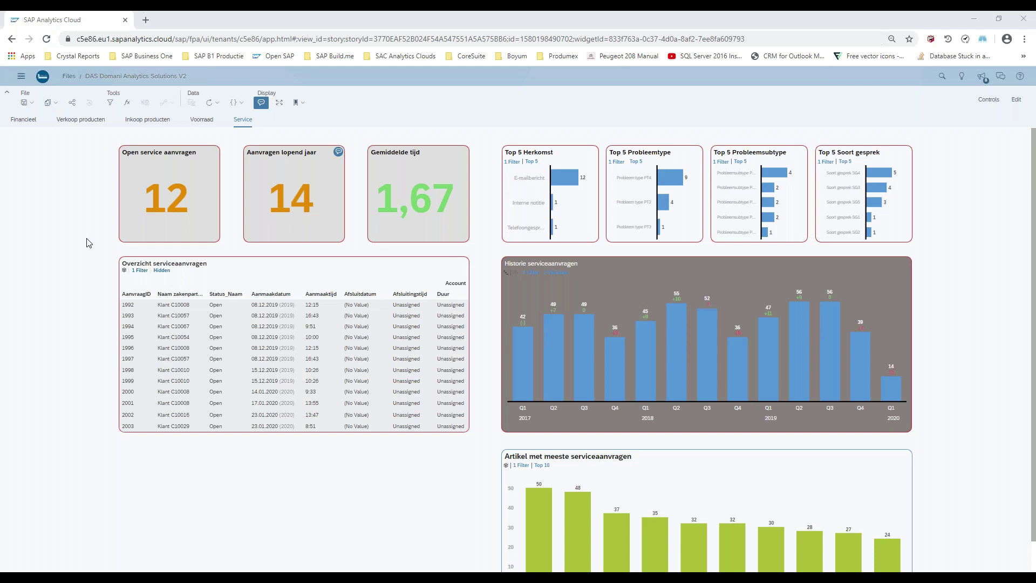
# - Start creating a new model in SAP Analytics Cloud that gets its data from a datasource
pyautogui.click(18, 79)
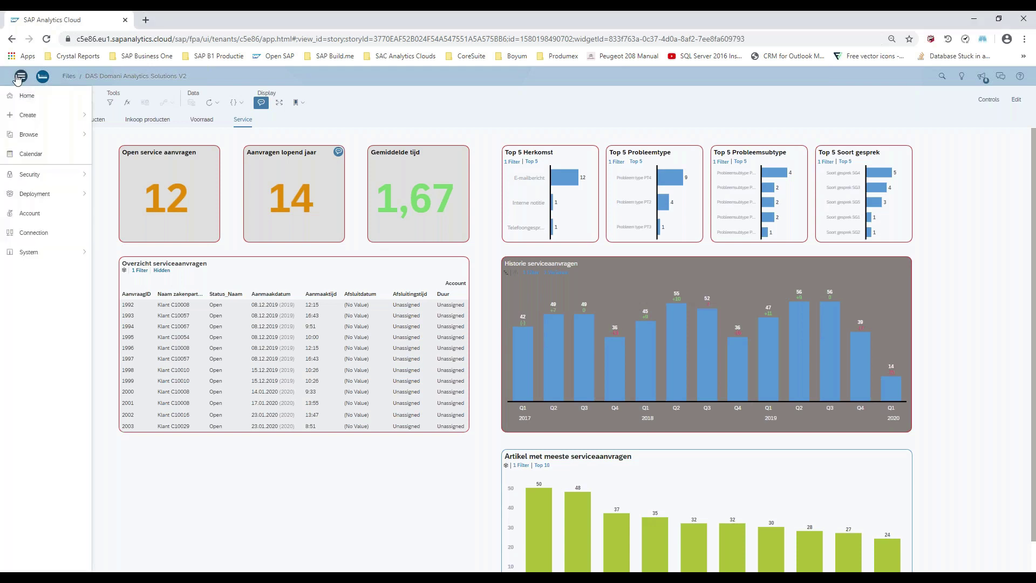
pyautogui.moveTo(34, 119)
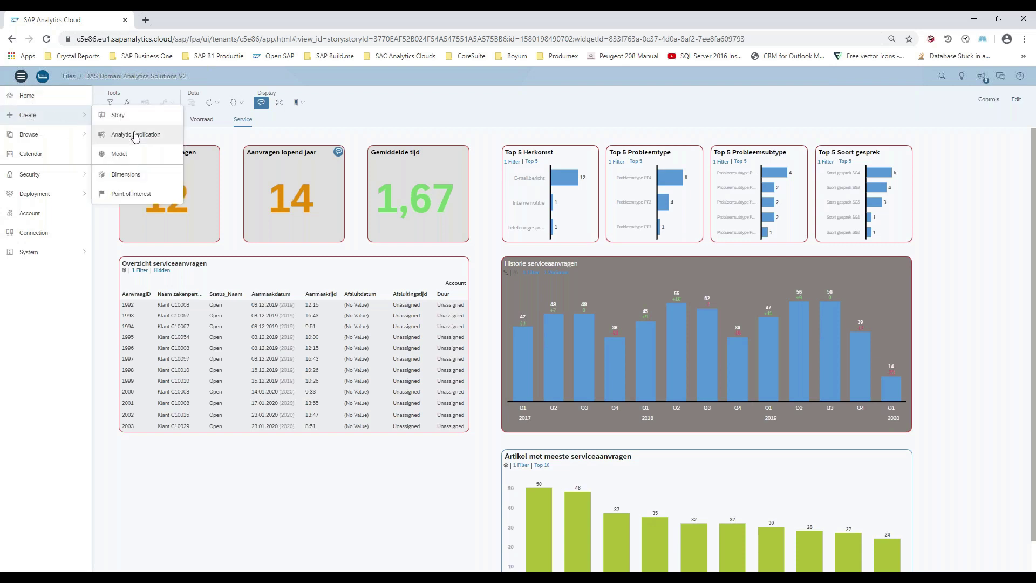
pyautogui.click(125, 155)
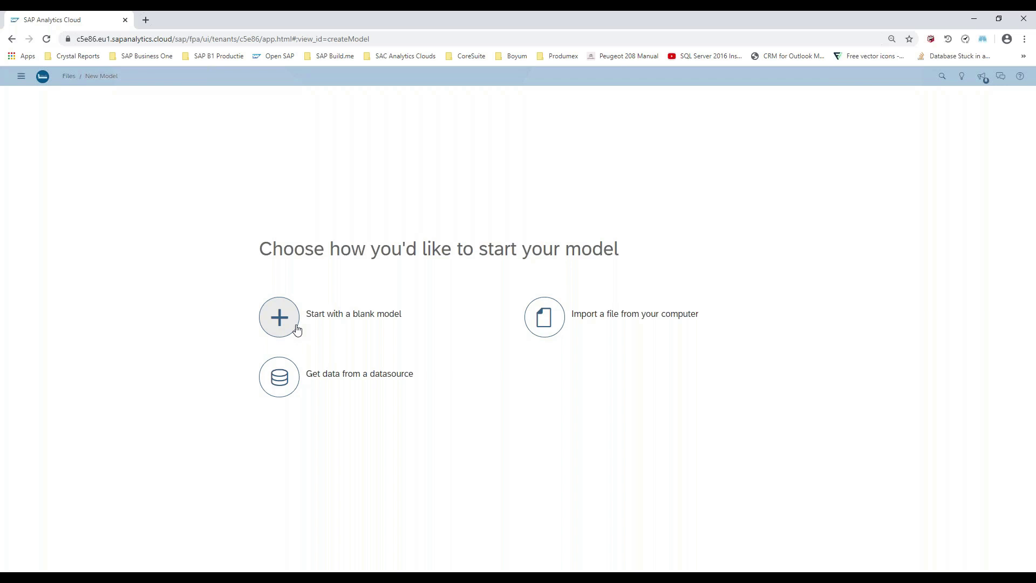
pyautogui.click(323, 376)
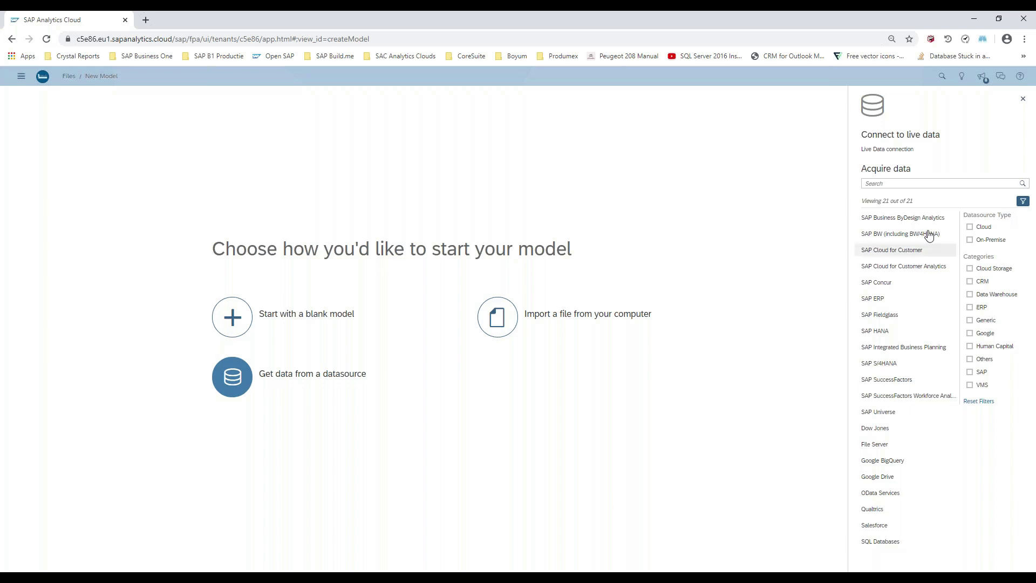
# - View the system types offered for a live data connection and cancel the connection dialog
pyautogui.click(895, 154)
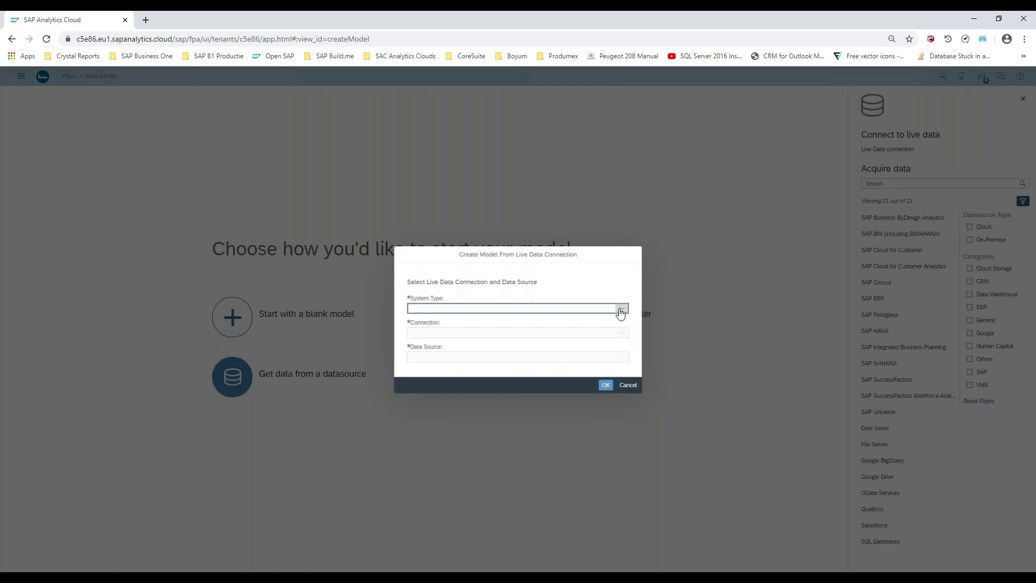
pyautogui.click(621, 310)
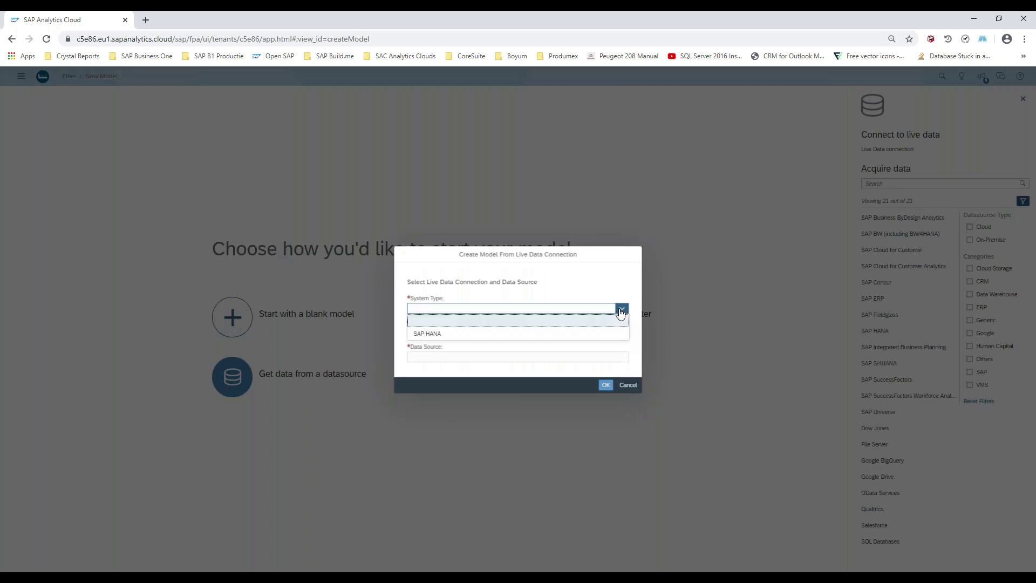
pyautogui.click(628, 385)
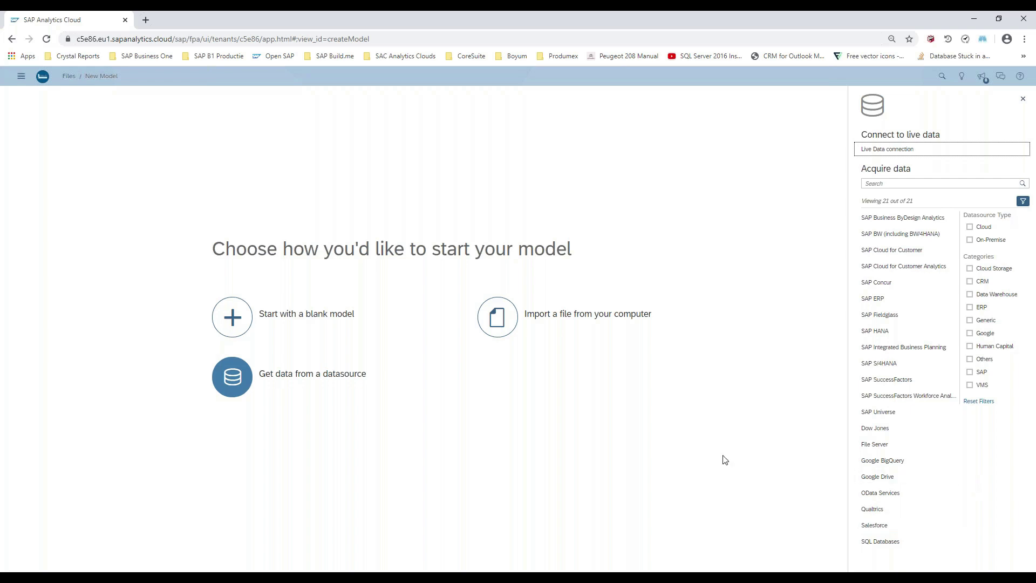
# - Import DAS OSCL service query - V2.xlsx from the computer into the new model, using the first row as column headers
pyautogui.click(506, 322)
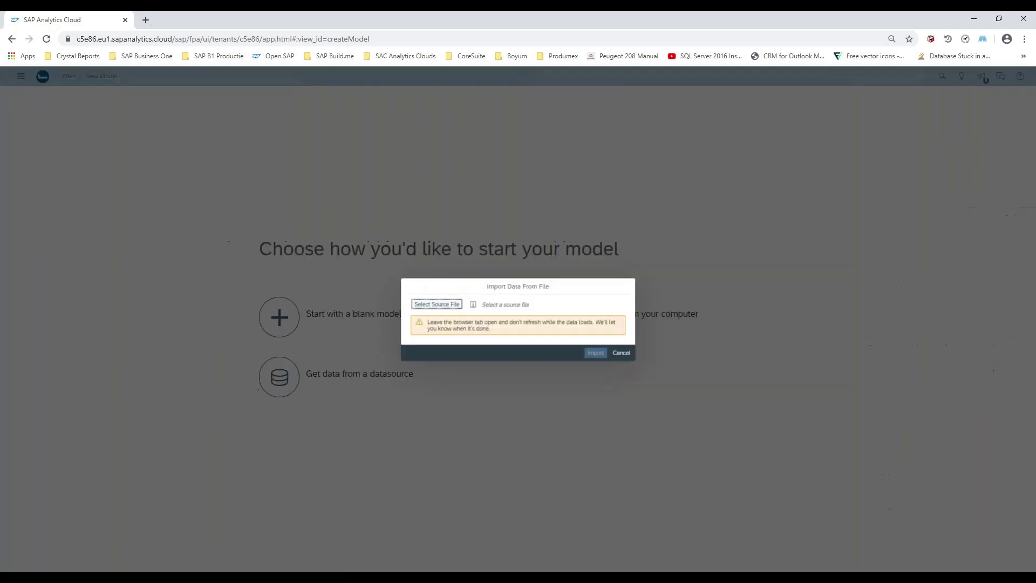
pyautogui.click(440, 306)
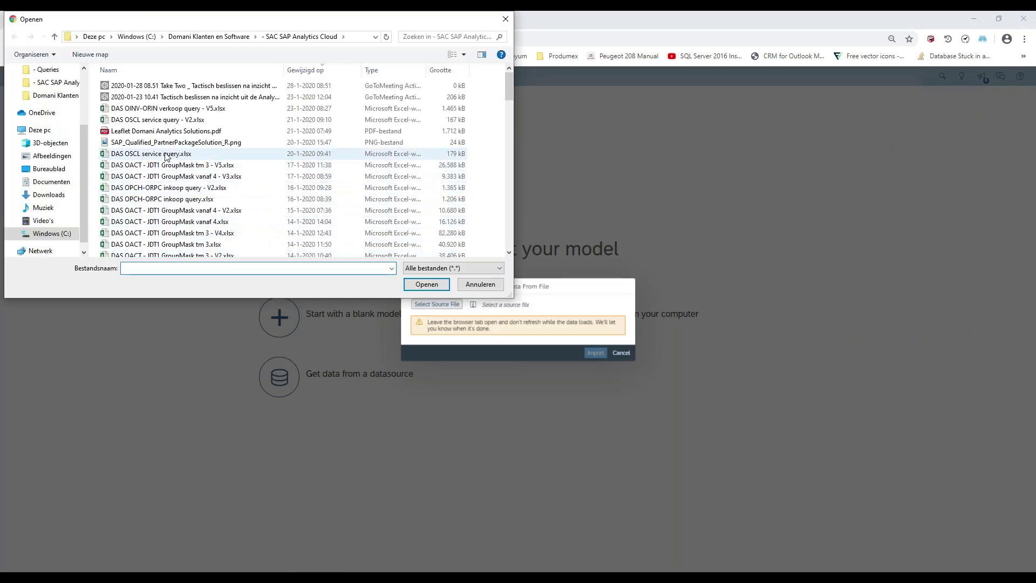
pyautogui.click(162, 120)
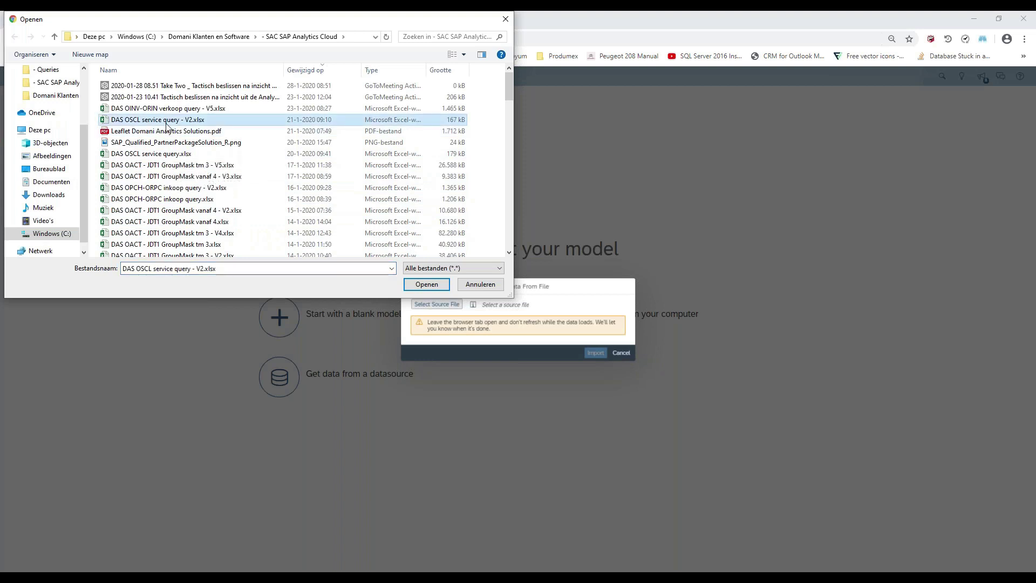
pyautogui.click(426, 284)
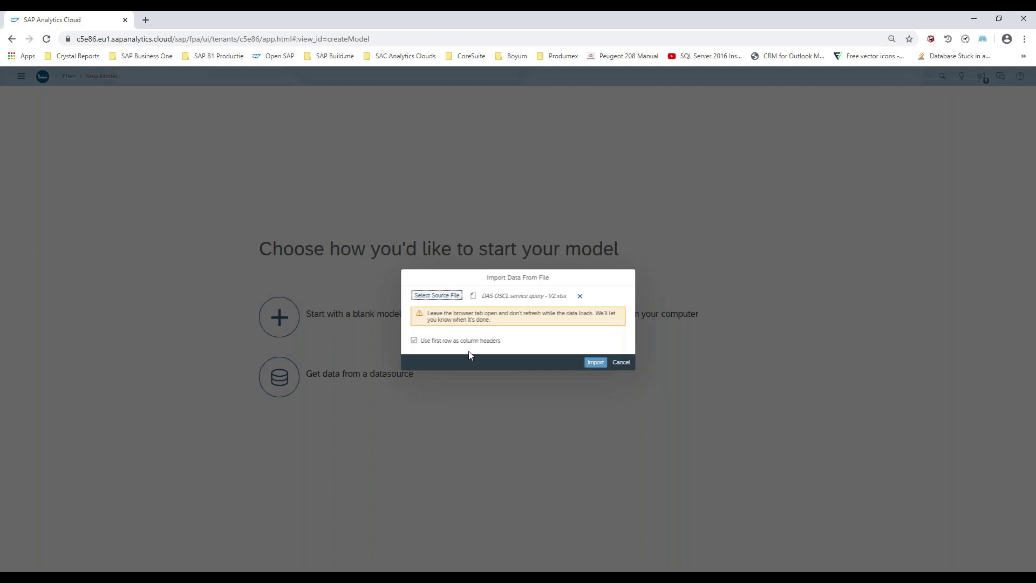
pyautogui.click(593, 362)
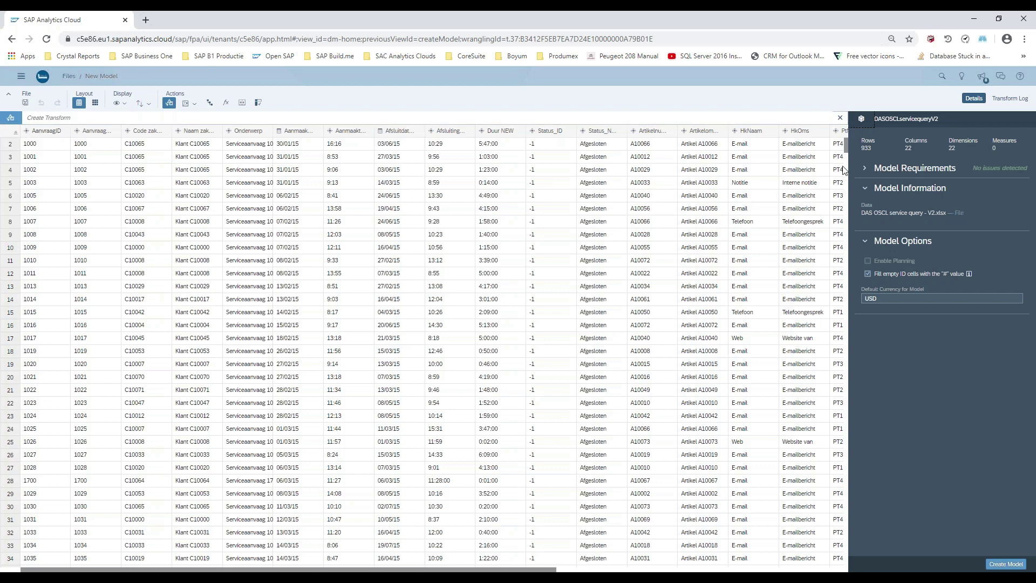
# - Try the Measure type on the AanvraagID column and set it back to a Generic dimension
pyautogui.click(49, 131)
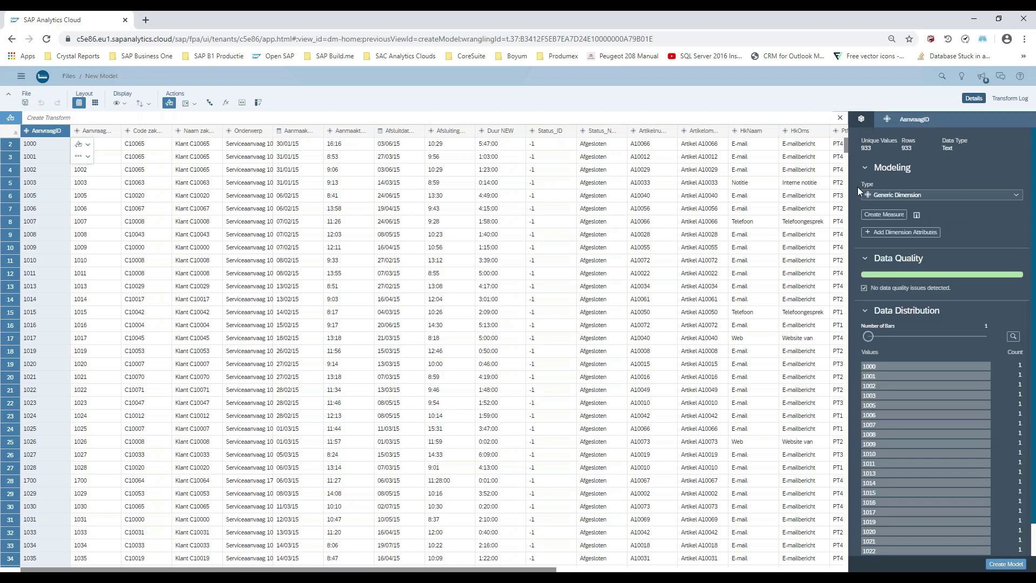
pyautogui.click(1016, 197)
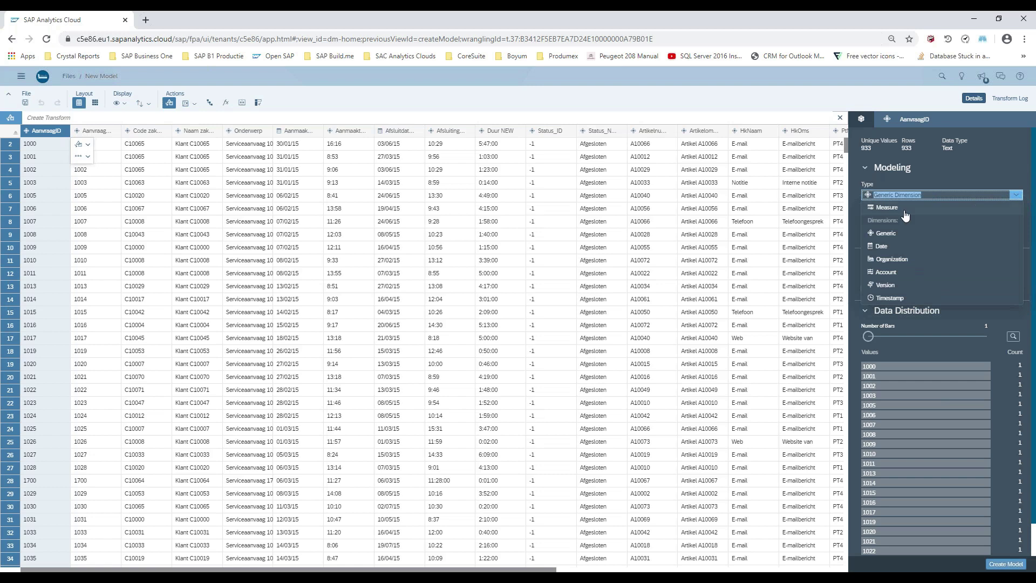
pyautogui.click(886, 207)
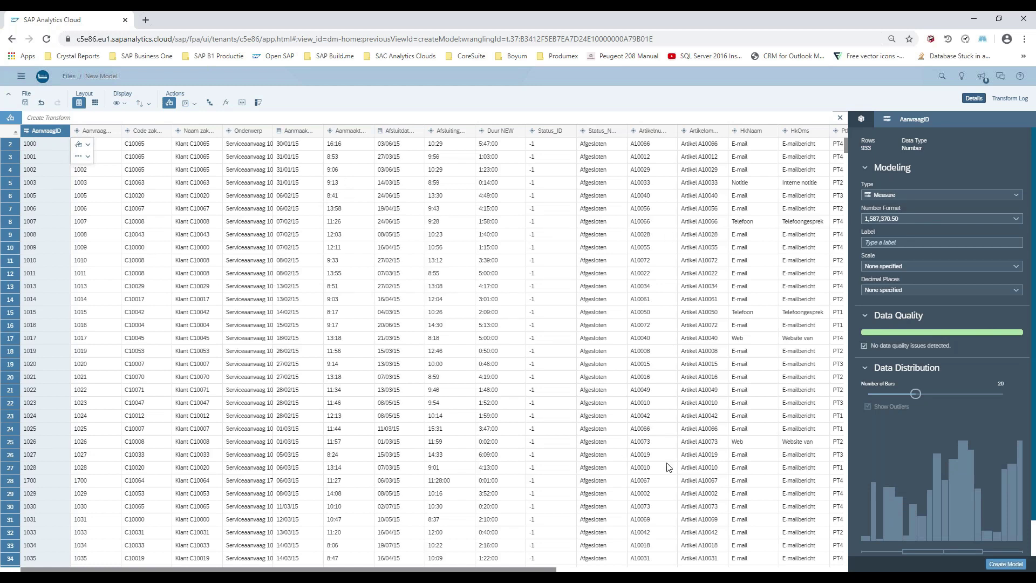
pyautogui.click(1014, 194)
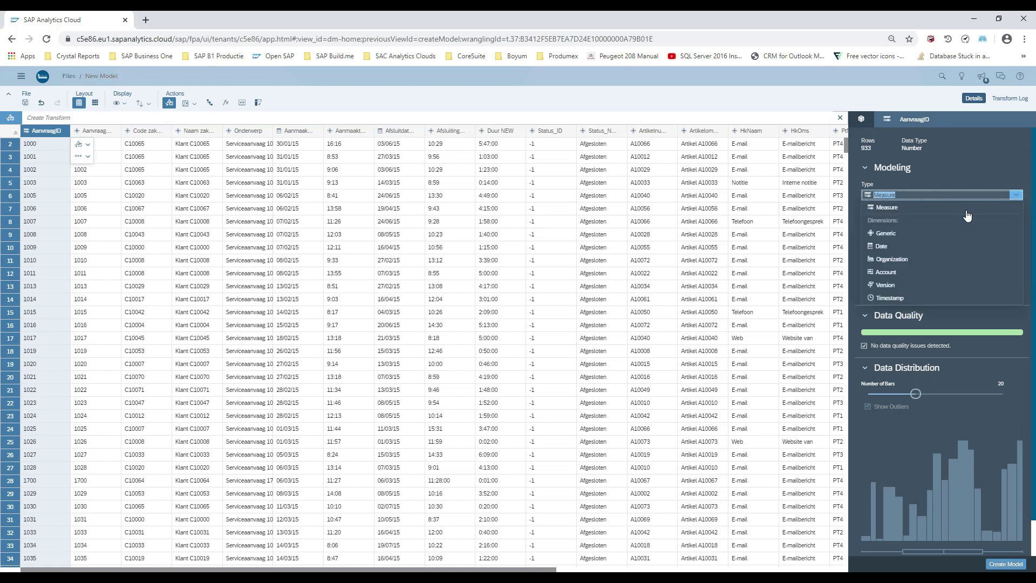
pyautogui.click(893, 236)
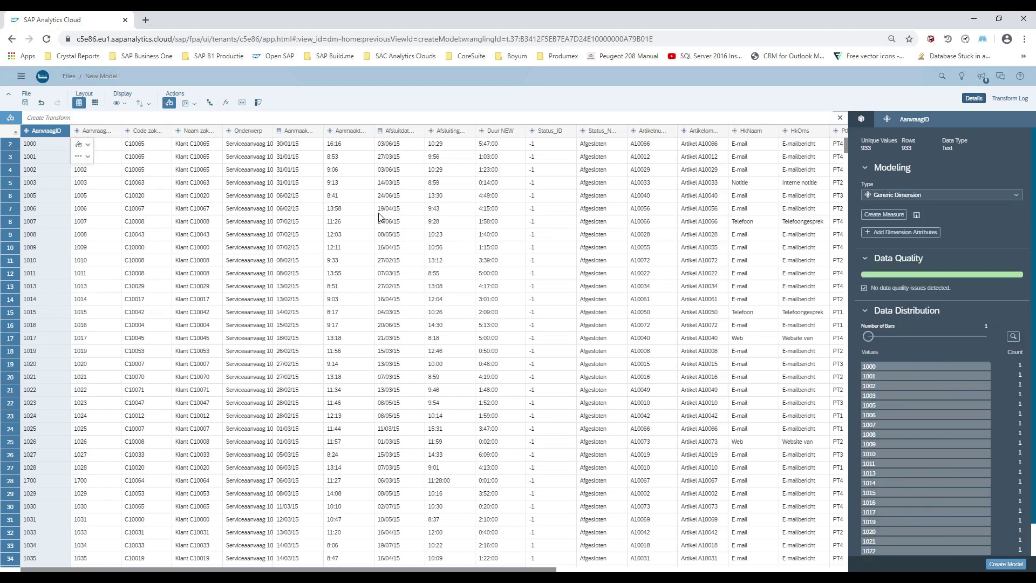
# - Create the model from the imported data and name it DAS OSCL servicequery V2 TEST
pyautogui.click(1006, 565)
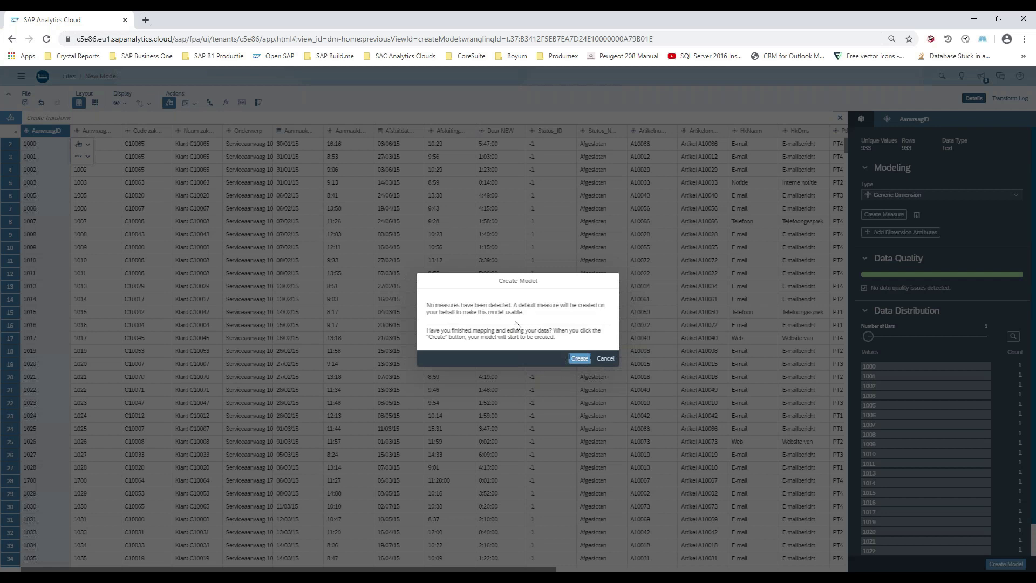
pyautogui.click(580, 359)
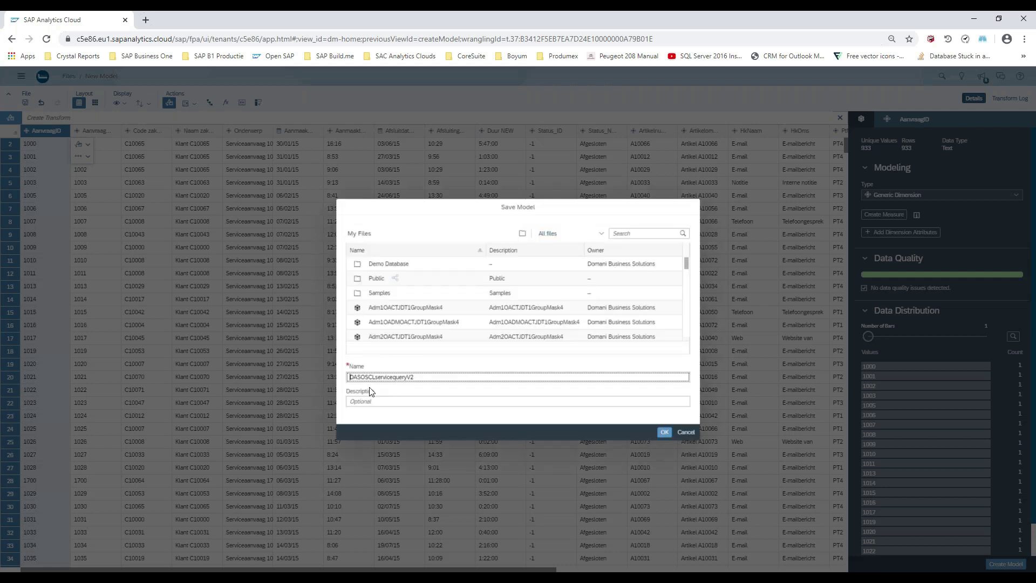
pyautogui.click(361, 377)
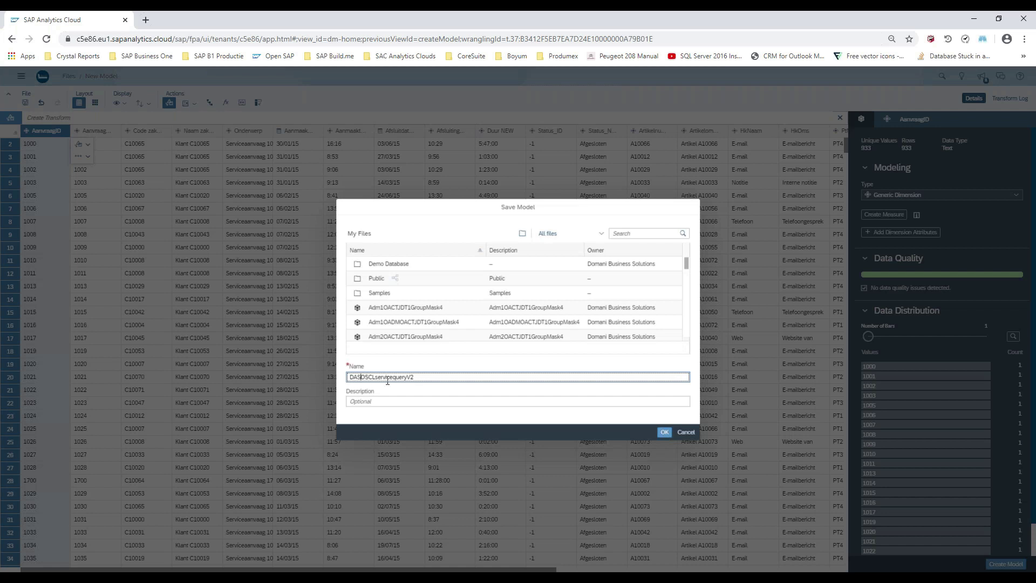
pyautogui.click(377, 377)
pyautogui.click(410, 377)
pyautogui.click(428, 378)
pyautogui.write('TEST')
# - Copy the model name into the description, DAS OSCL servicequery V2 TEST, and save the model
pyautogui.moveTo(437, 378); pyautogui.dragTo(297, 354)
pyautogui.hotkey('ctrl', 'c')
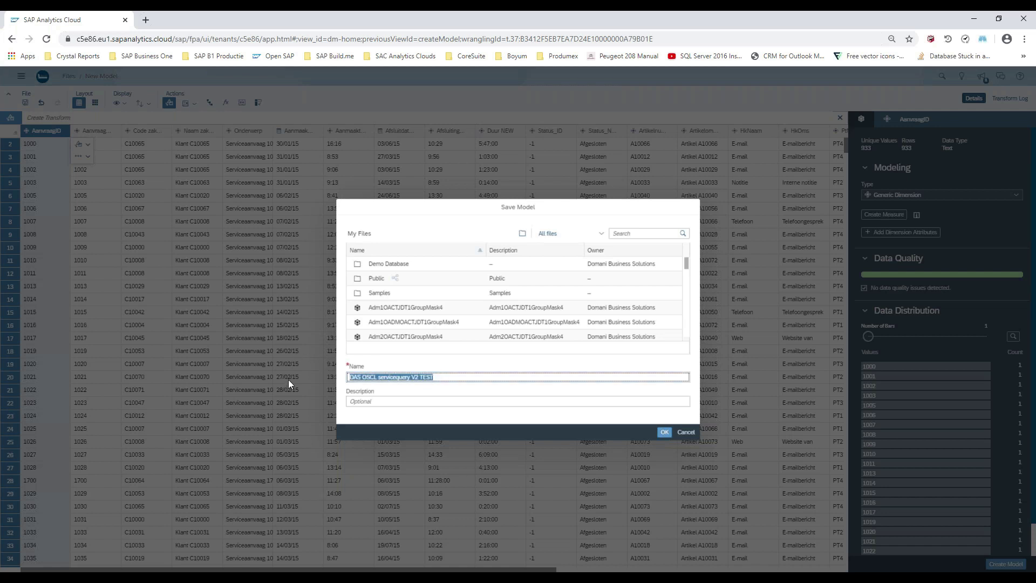
pyautogui.click(367, 400)
pyautogui.hotkey('ctrl', 'v')
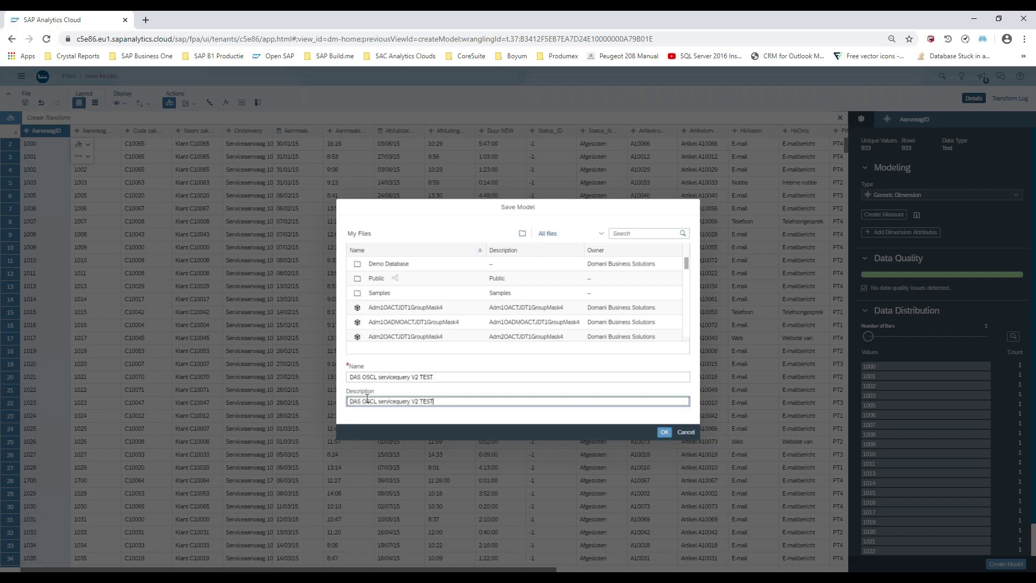
pyautogui.click(663, 432)
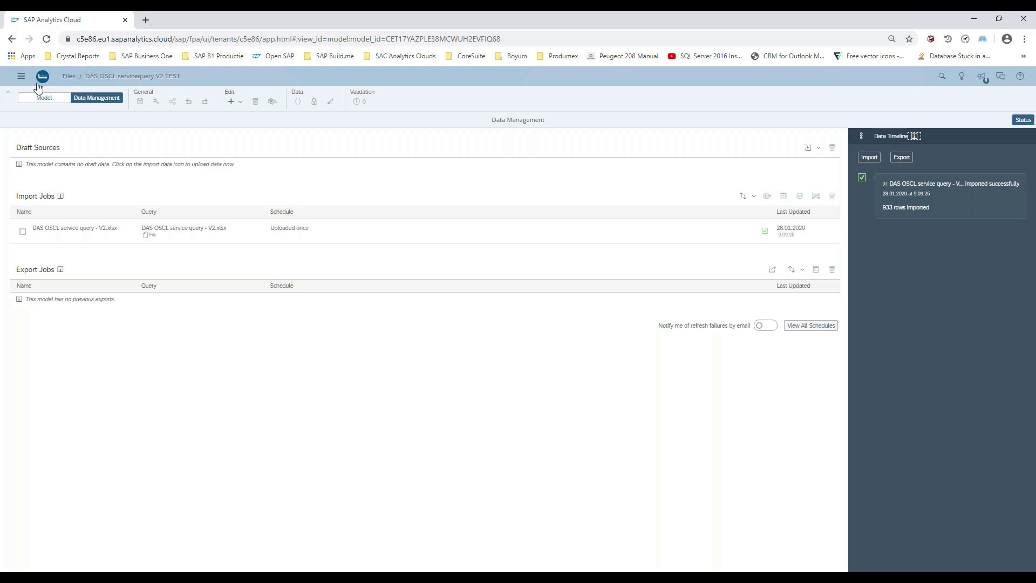
# - View the saved model's dimensions, then start a new story and show all SAP Analytics templates
pyautogui.click(40, 99)
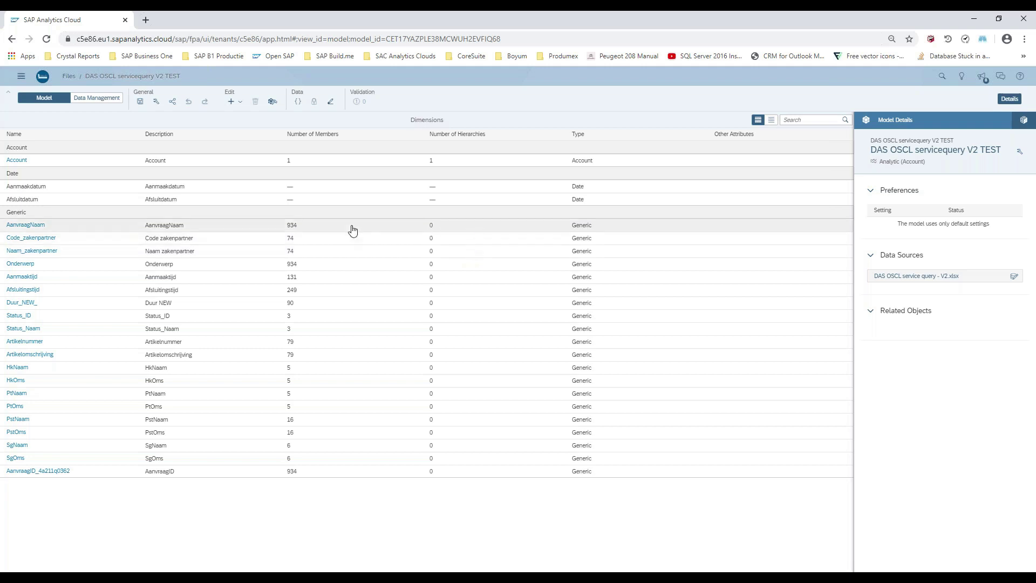
pyautogui.click(21, 78)
pyautogui.moveTo(30, 121)
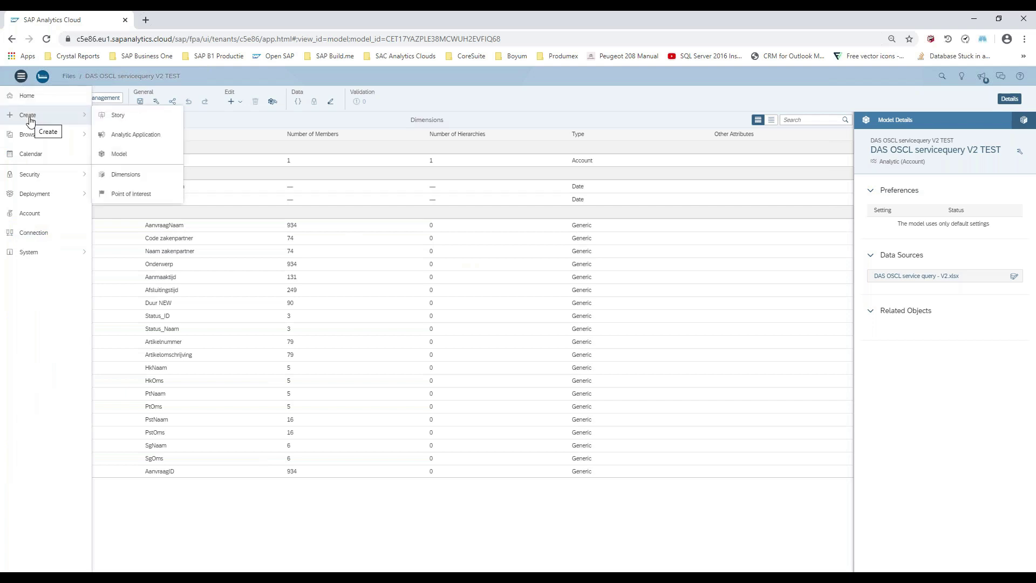
pyautogui.click(117, 117)
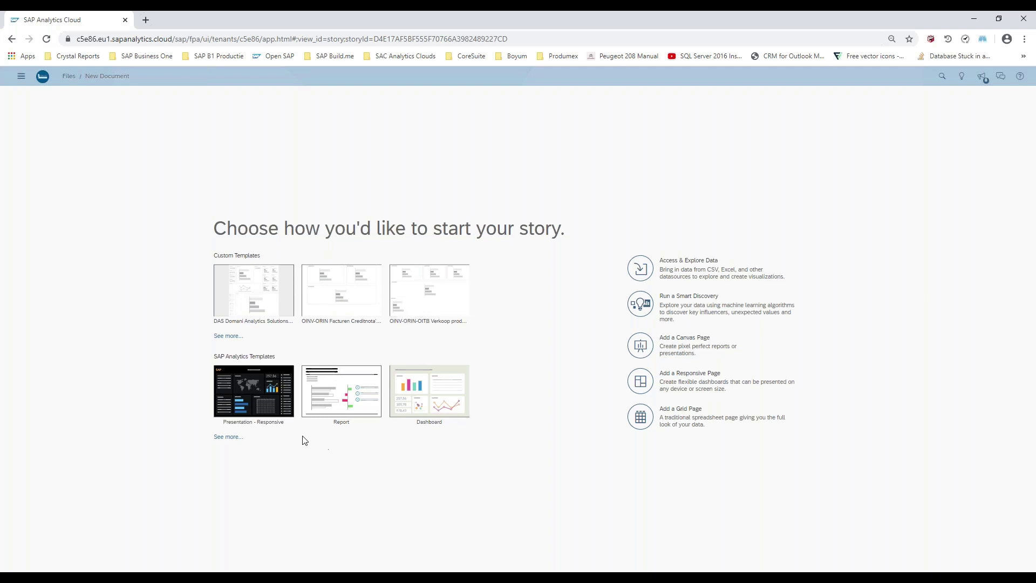
pyautogui.click(228, 437)
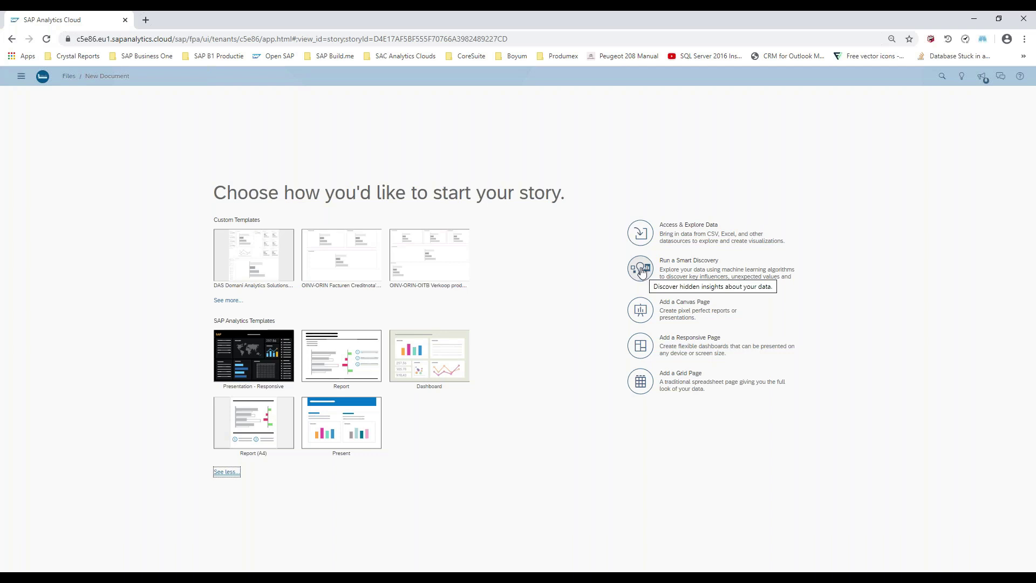
# - Start the story with a Smart Discovery on the Test DASOSCLservicequeryV2 model
pyautogui.click(642, 271)
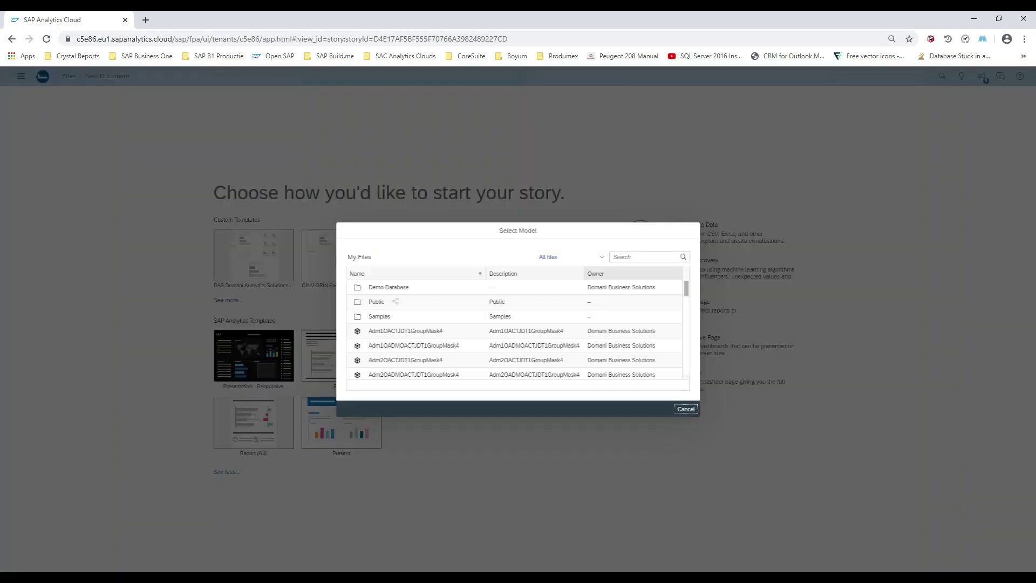
pyautogui.scroll(-3, 458, 343)
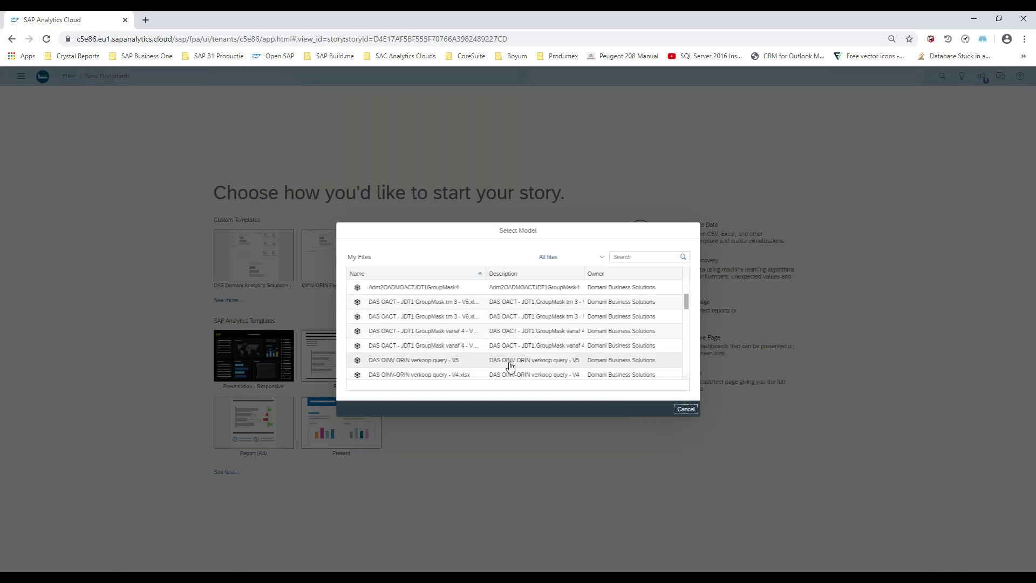
pyautogui.scroll(-2, 470, 337)
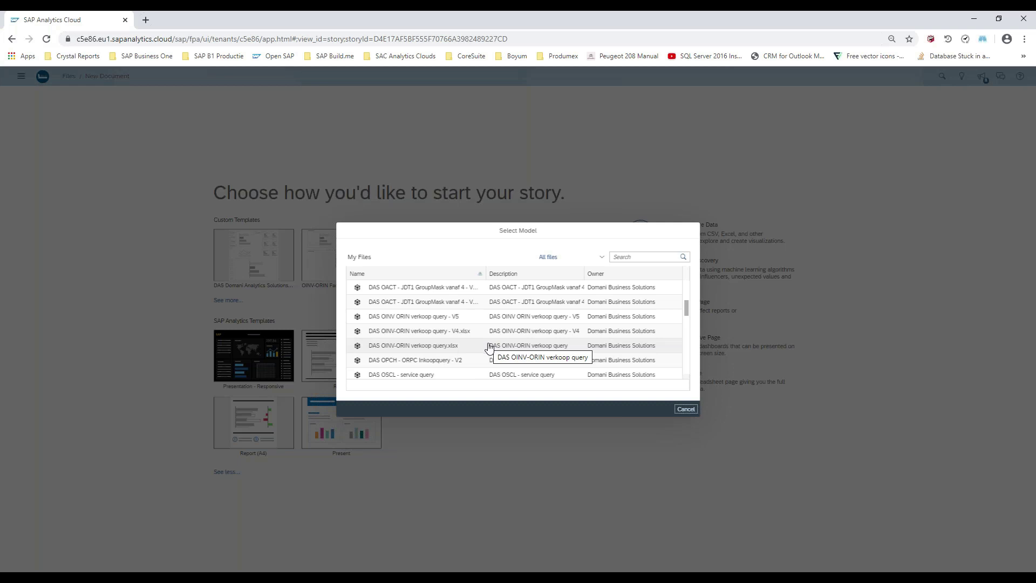
pyautogui.scroll(-3, 463, 344)
pyautogui.scroll(-3, 453, 336)
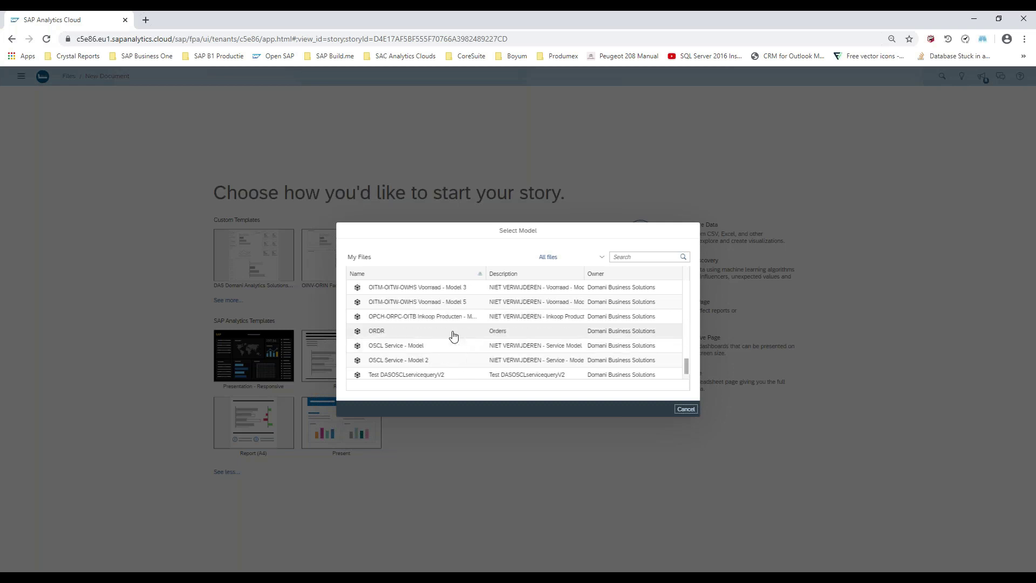
pyautogui.click(423, 374)
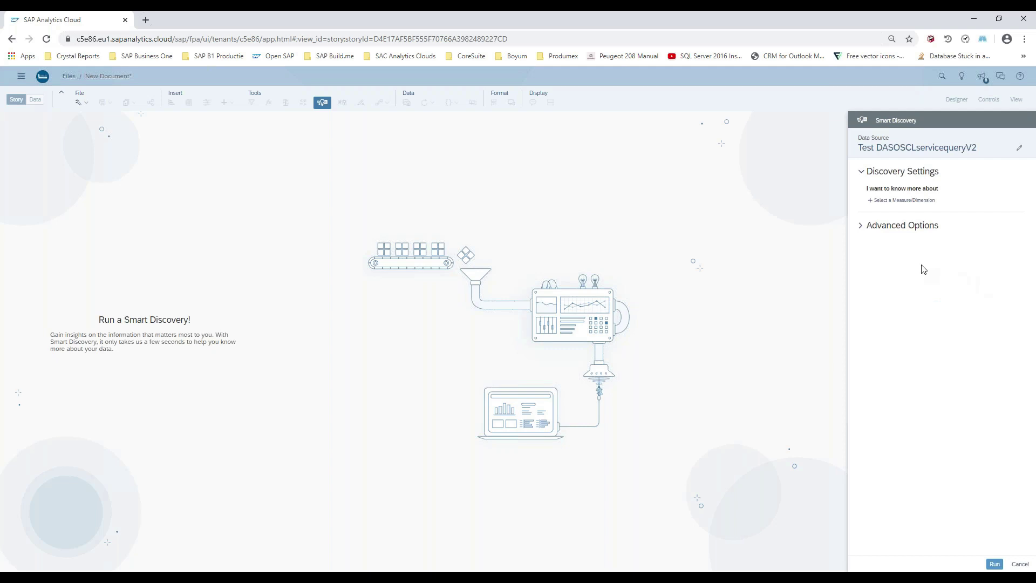
# - Run the Smart Discovery on AanvraagID_measure and view the generated overview charts
pyautogui.click(888, 201)
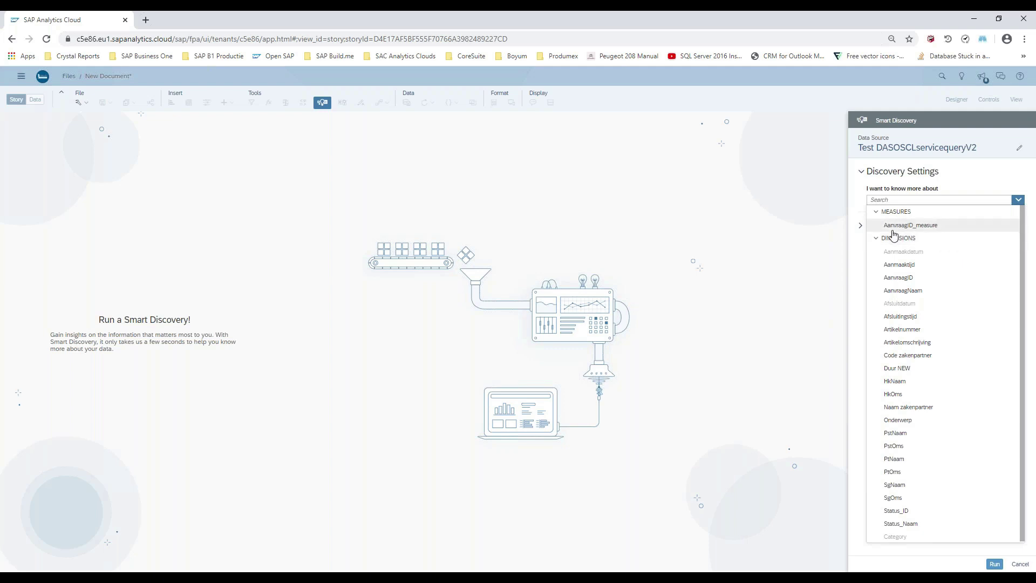
pyautogui.click(930, 227)
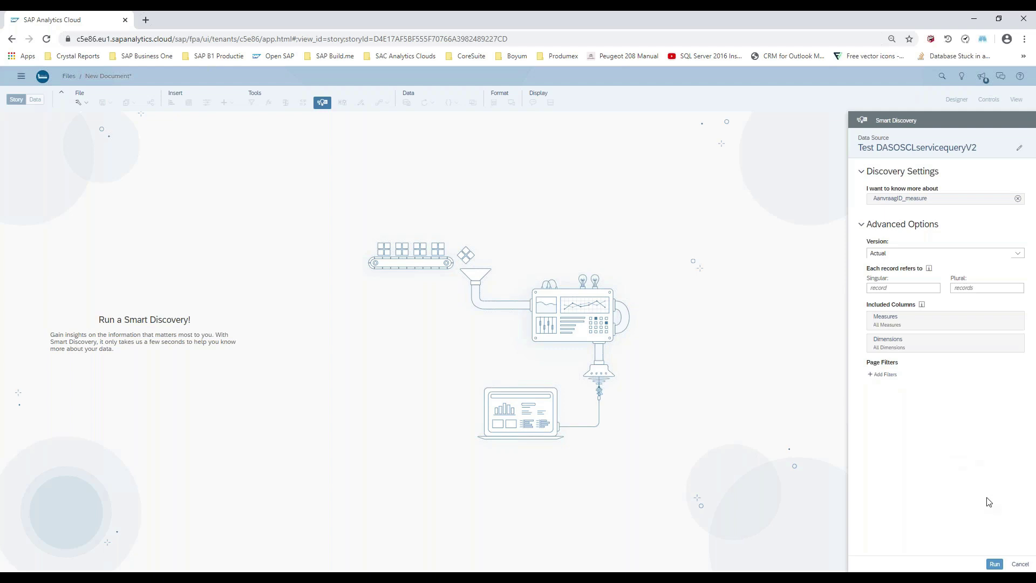
pyautogui.click(994, 564)
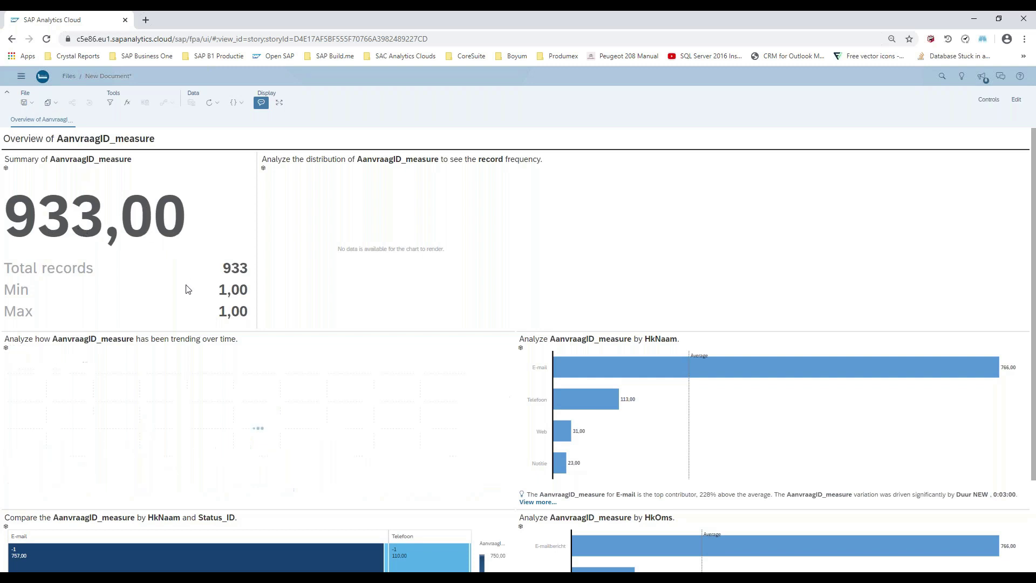
pyautogui.scroll(-2, 393, 370)
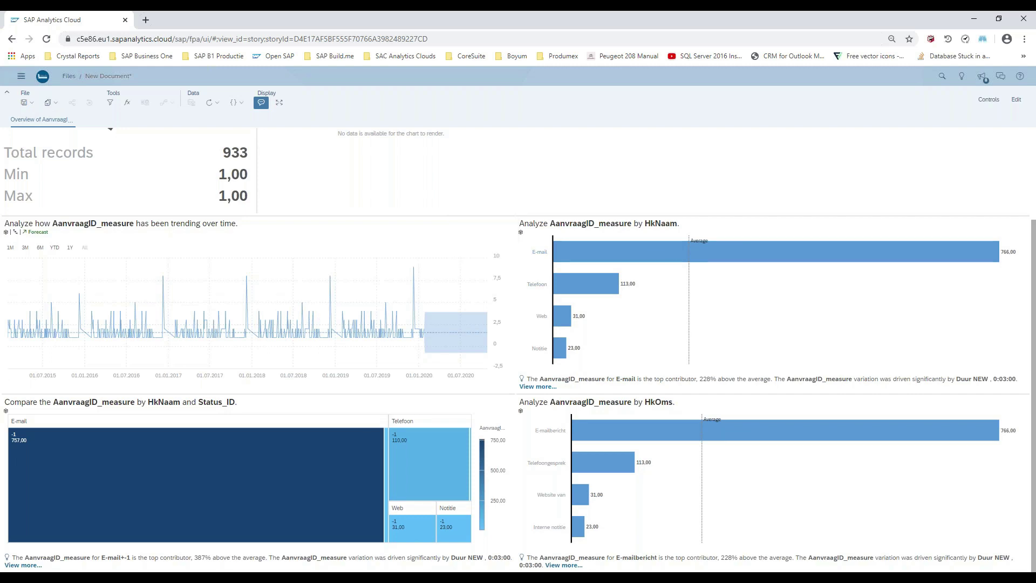
# - Switch to SAP Business One, open a new Serviceaanvraag form in the Service module and view the Herkomst options
pyautogui.hotkey('alt', 'Tab')
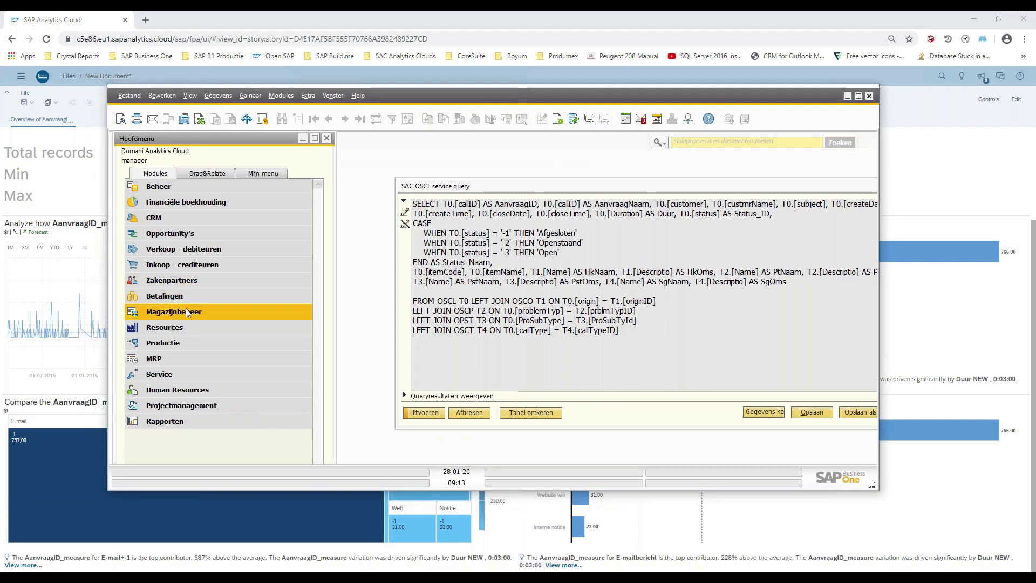
pyautogui.click(176, 372)
pyautogui.click(183, 391)
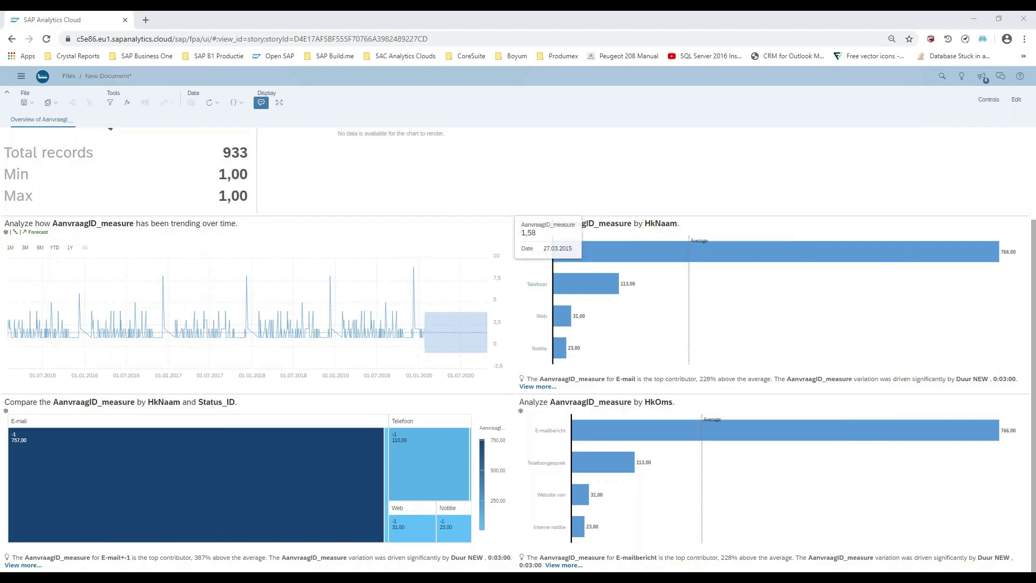
pyautogui.hotkey('alt', 'Tab')
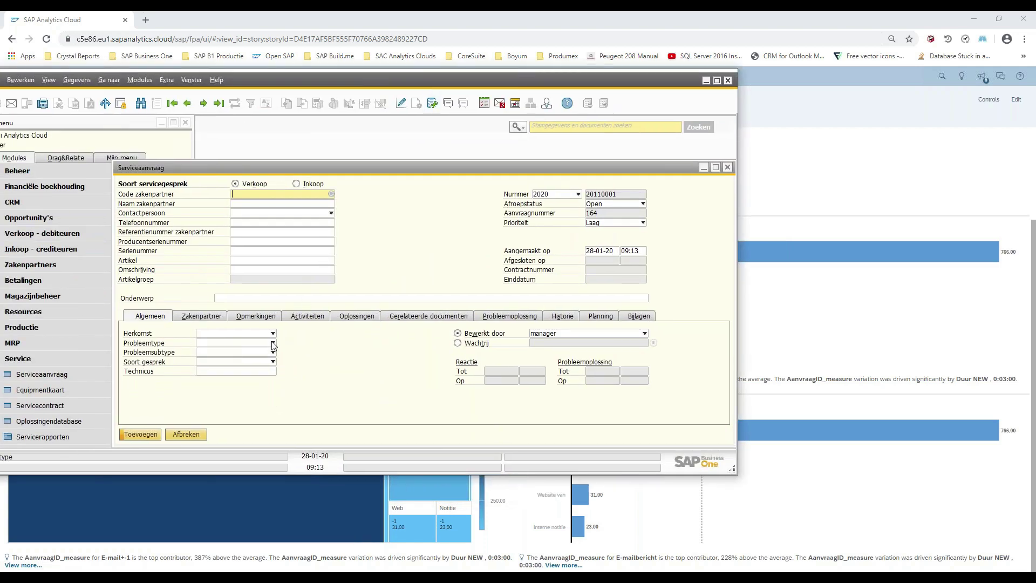
pyautogui.click(273, 333)
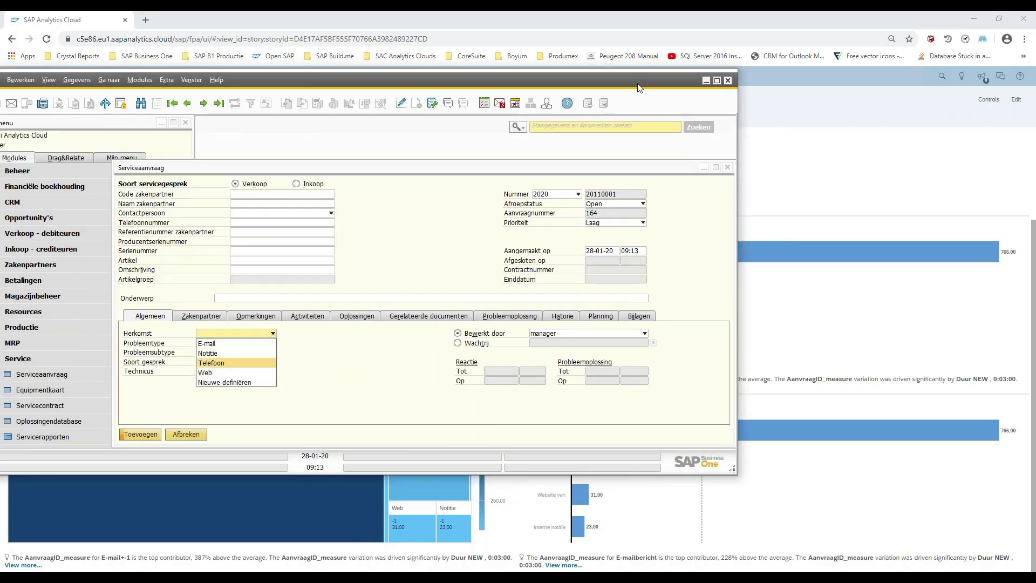
# - Switch back to SAP Analytics Cloud, leave the Smart Discovery story without saving, and start a new story with a canvas page
pyautogui.hotkey('alt', 'Tab')
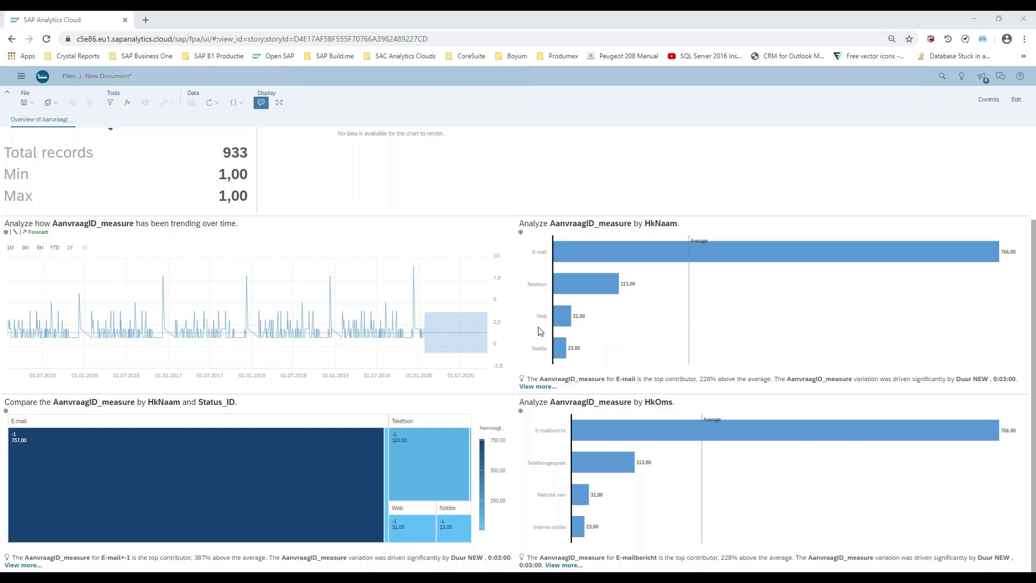
pyautogui.click(22, 77)
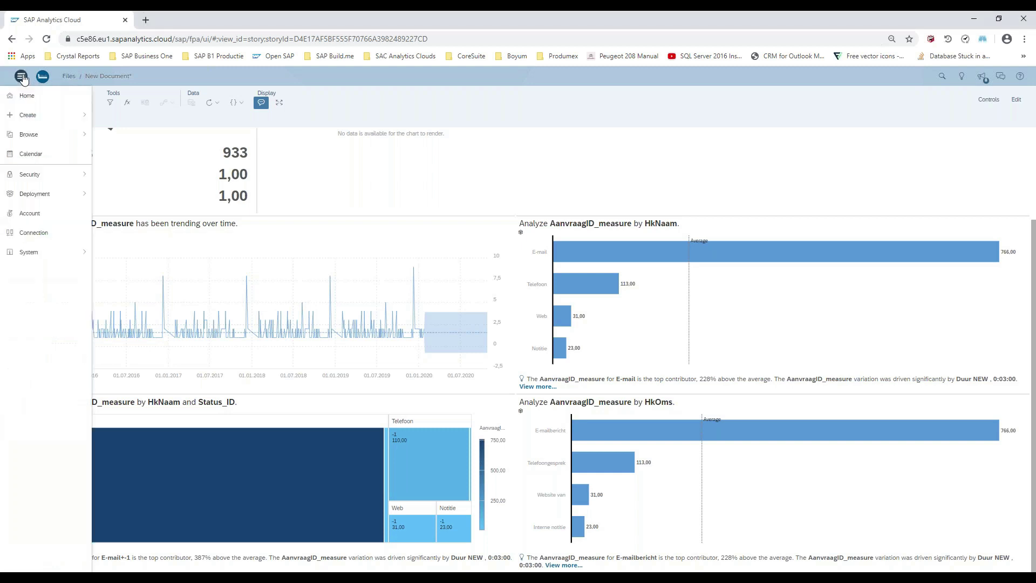
pyautogui.moveTo(33, 115)
pyautogui.click(130, 120)
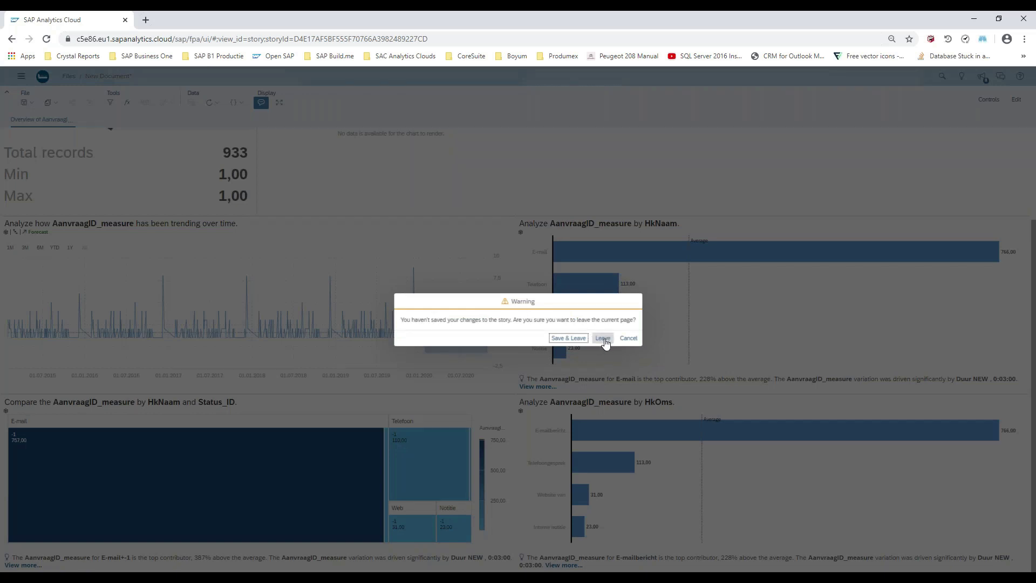
pyautogui.click(603, 340)
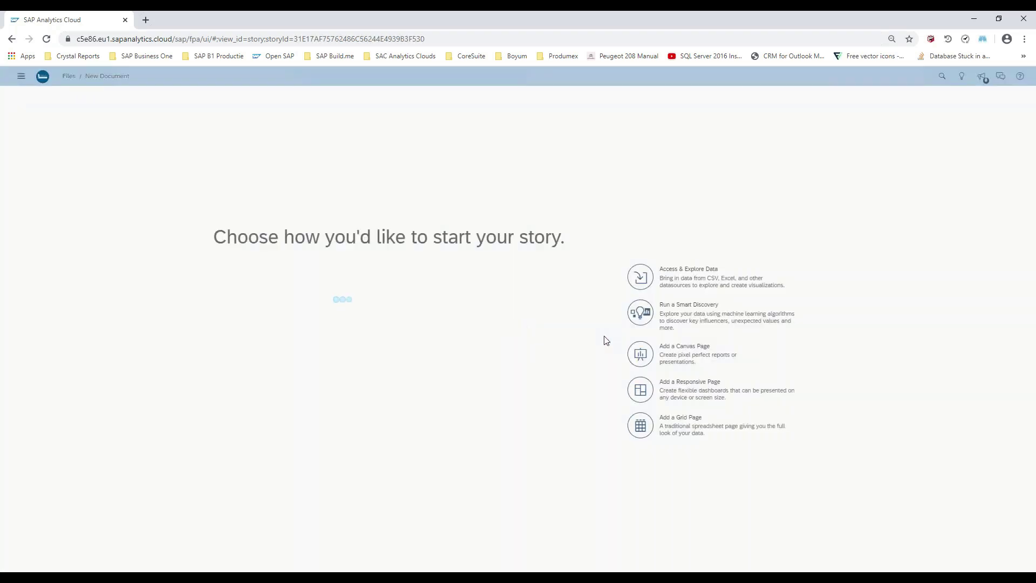
pyautogui.click(639, 348)
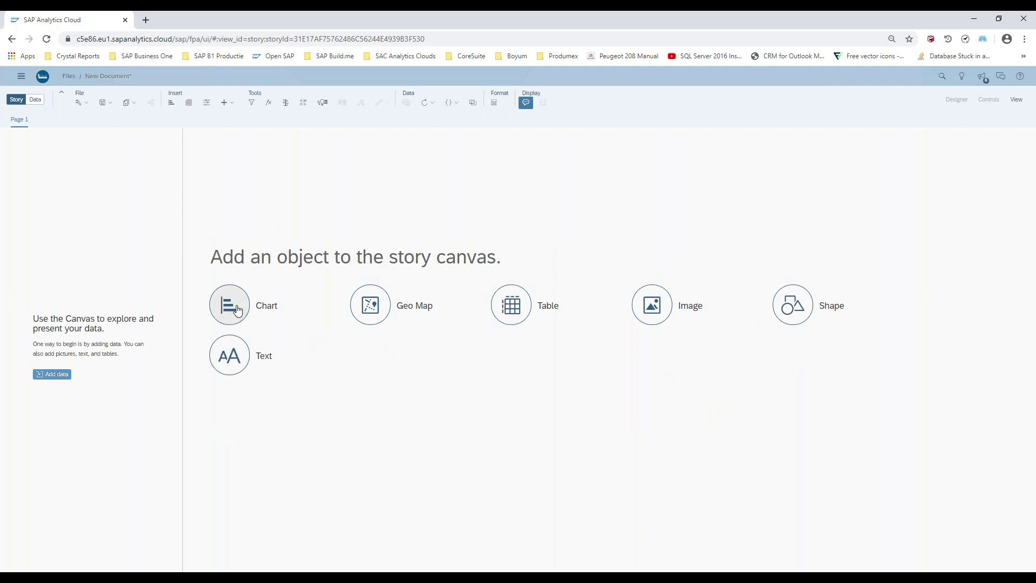
# - Add a chart based on the Test DASOSCLservicequeryV2 model to the canvas and enlarge its frame
pyautogui.click(237, 311)
pyautogui.scroll(-5, 474, 351)
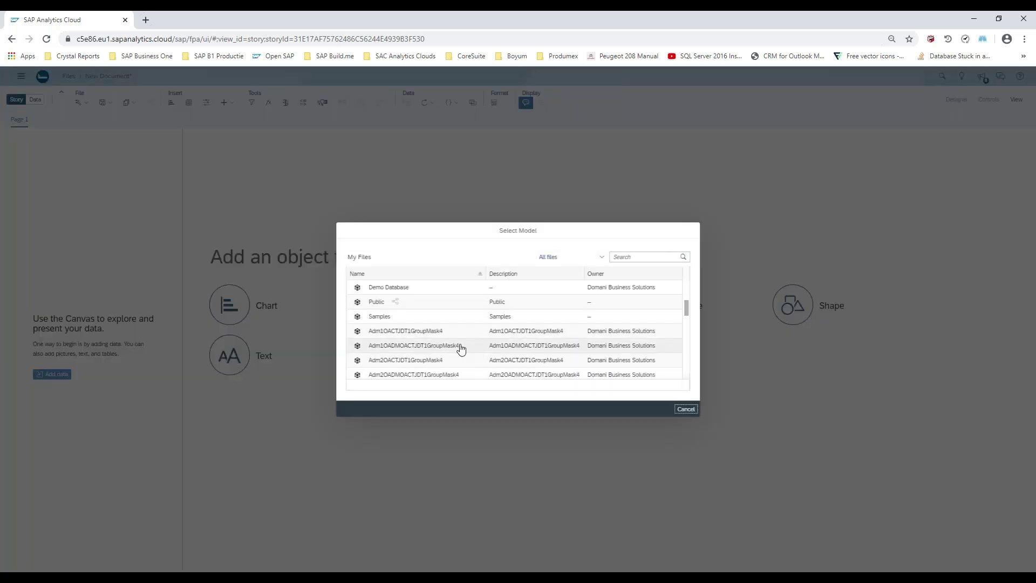
pyautogui.scroll(-3, 459, 348)
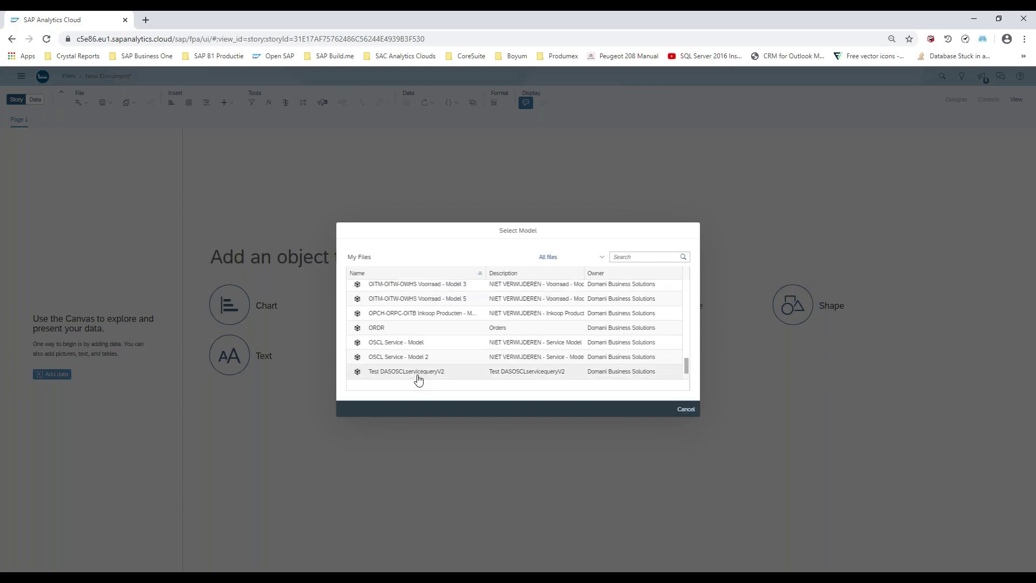
pyautogui.click(418, 379)
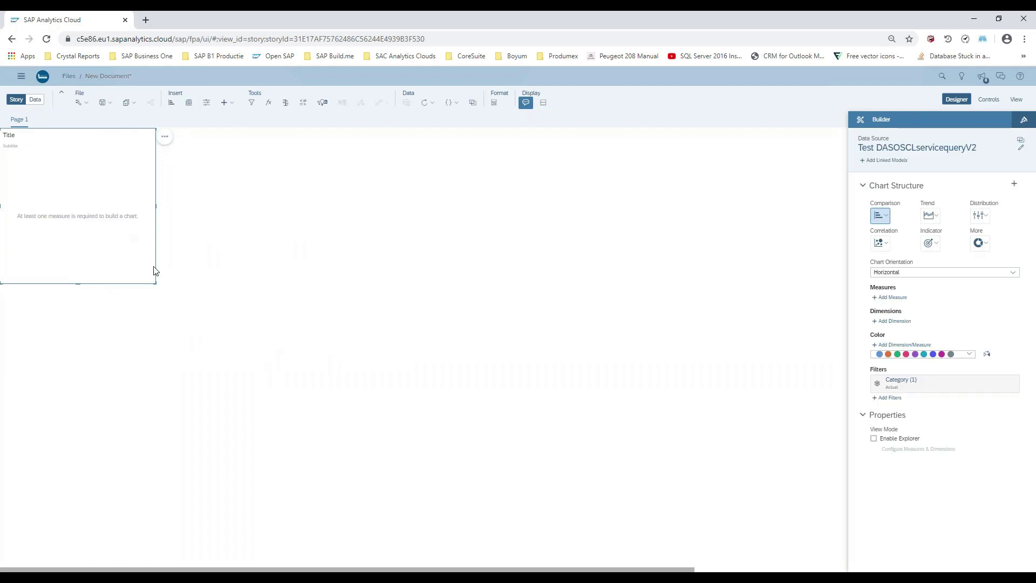
pyautogui.moveTo(156, 282); pyautogui.dragTo(294, 389)
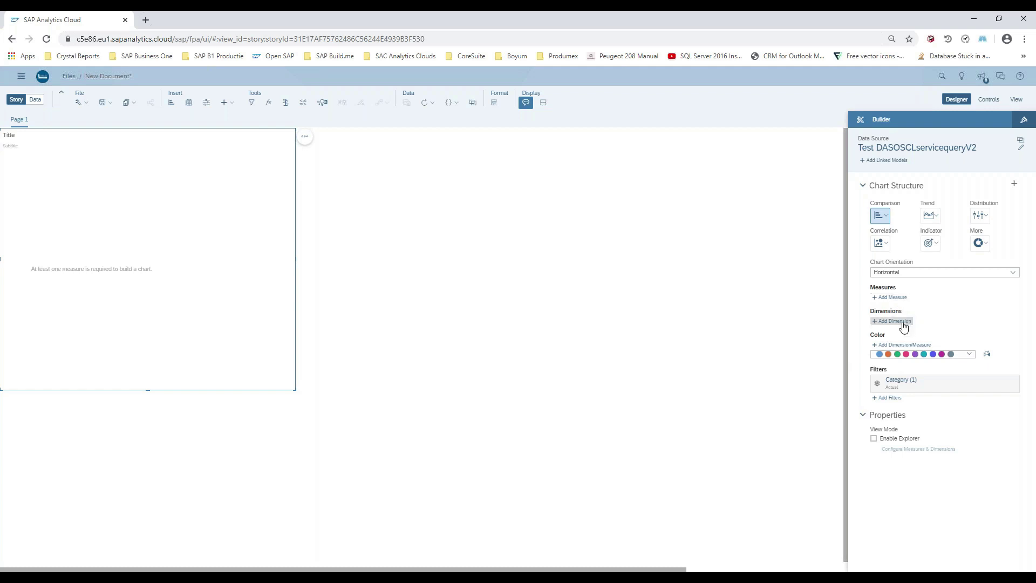
# - Add AanvraagID_measure as the chart's measure and Aanmaakdatum as its dimension
pyautogui.click(890, 298)
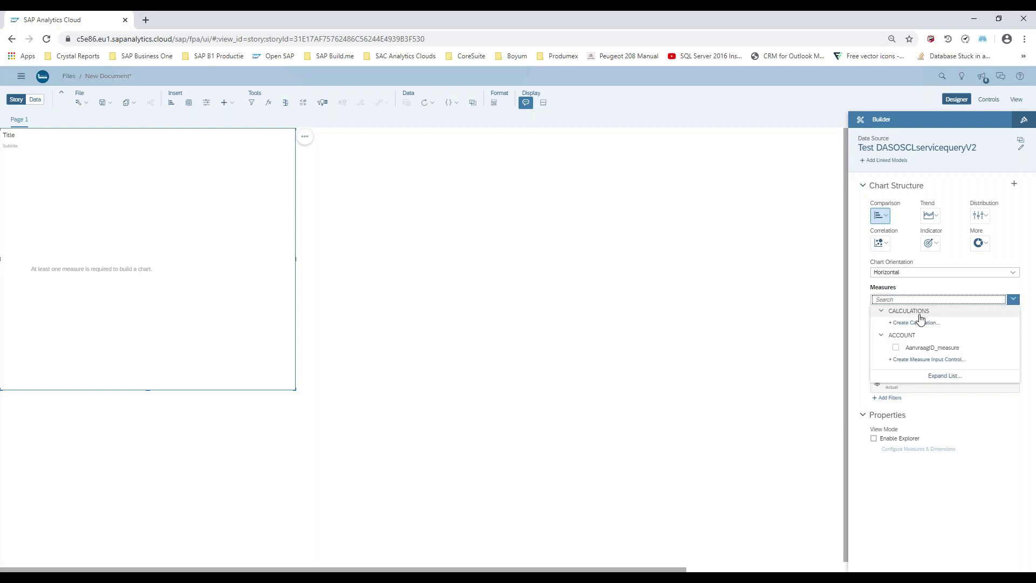
pyautogui.click(932, 350)
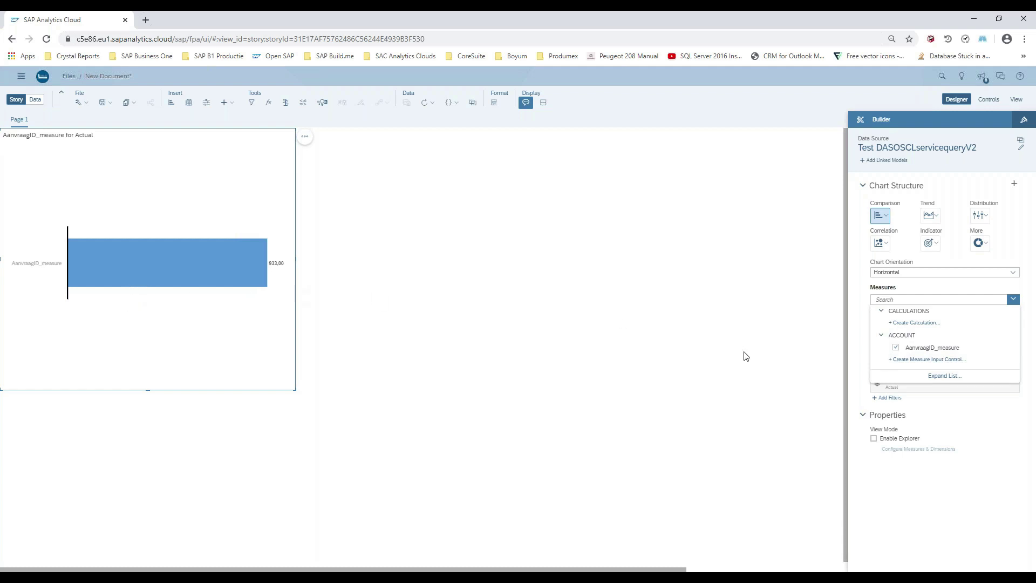
pyautogui.click(862, 335)
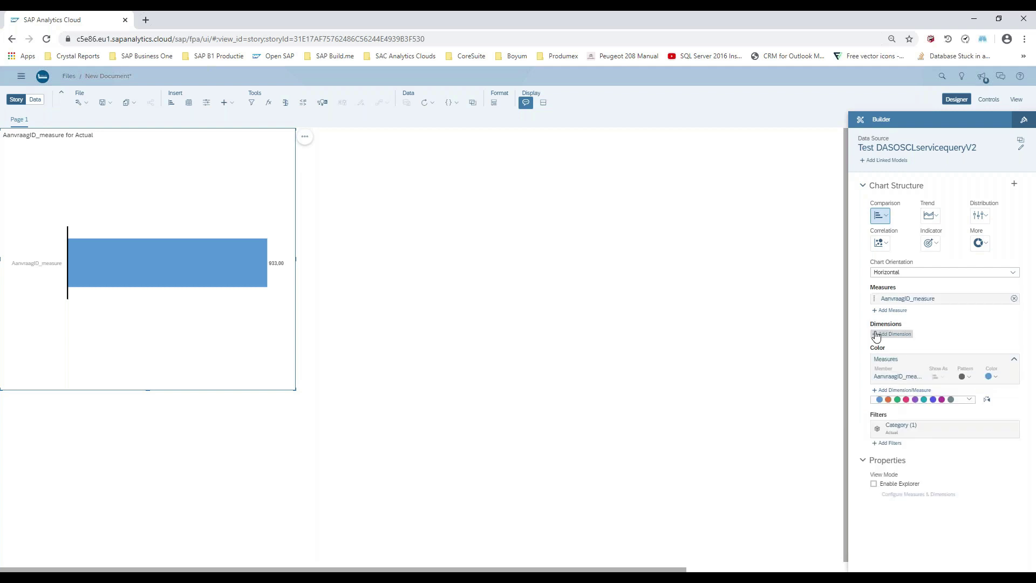
pyautogui.click(890, 334)
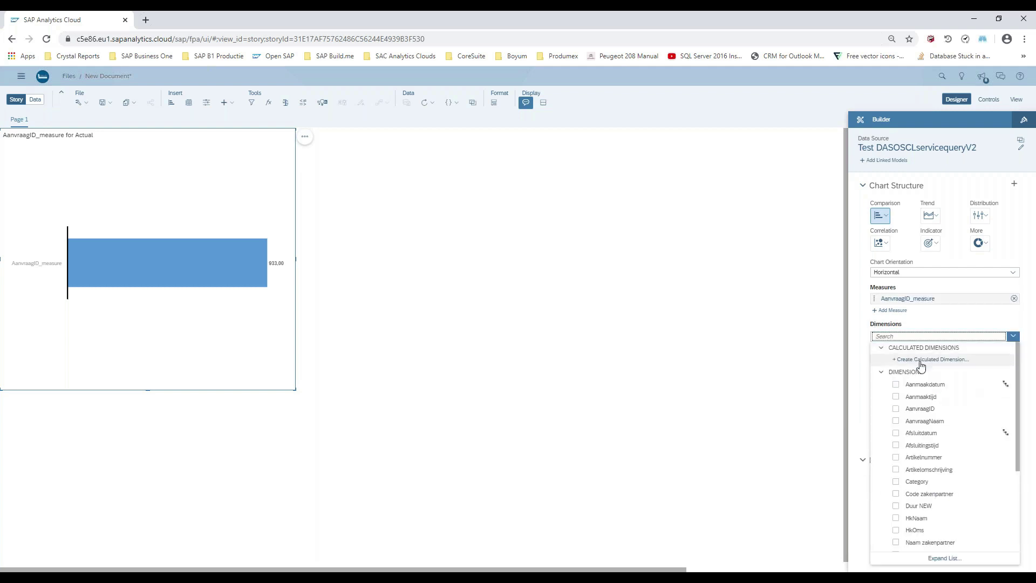
pyautogui.click(896, 384)
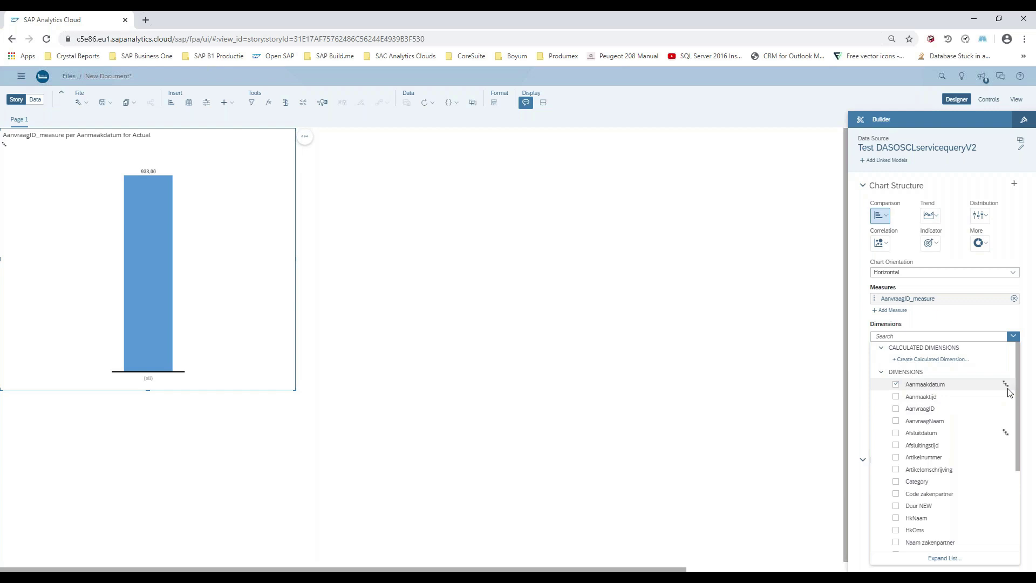
# - Drill the chart's Aanmaakdatum through Level 2 and Level 3 down to Level 4, and widen the chart across most of the canvas
pyautogui.click(6, 149)
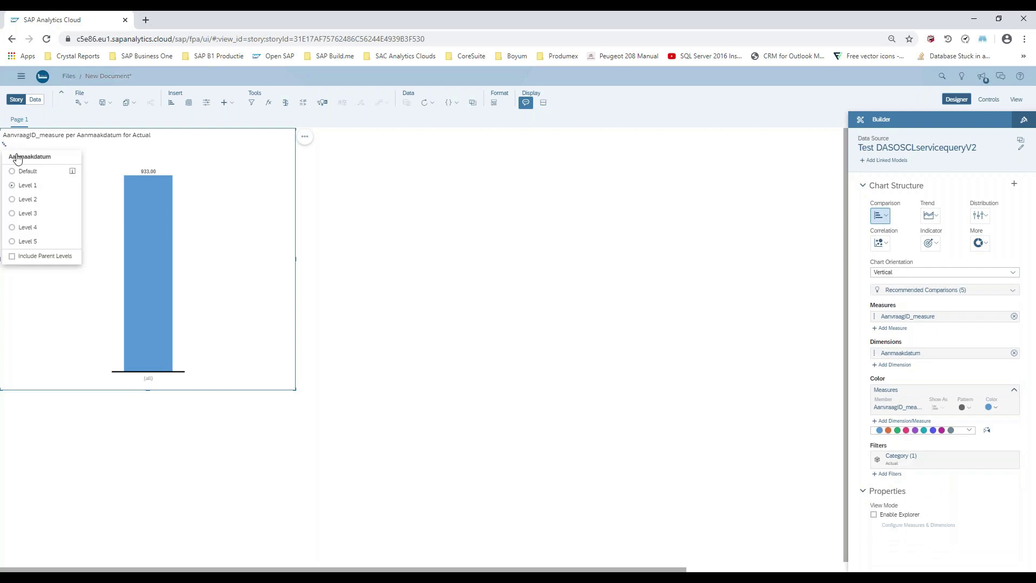
pyautogui.click(13, 200)
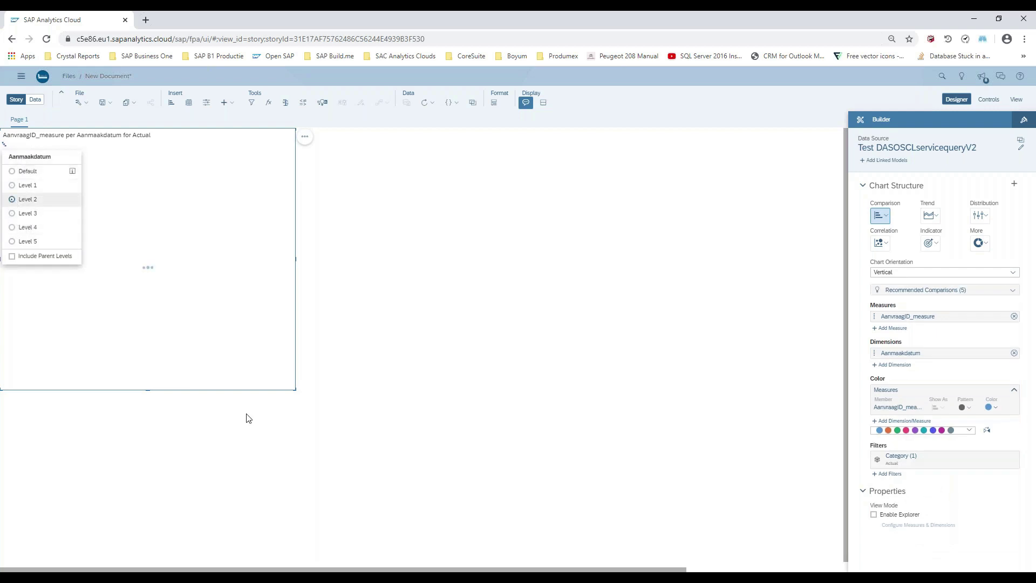
pyautogui.moveTo(294, 389); pyautogui.dragTo(534, 409)
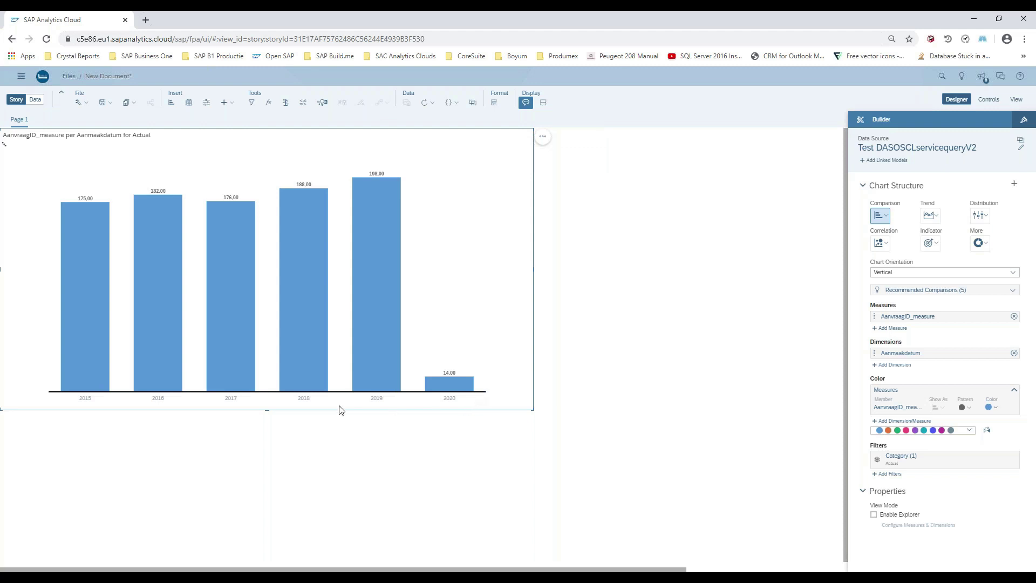
pyautogui.click(4, 144)
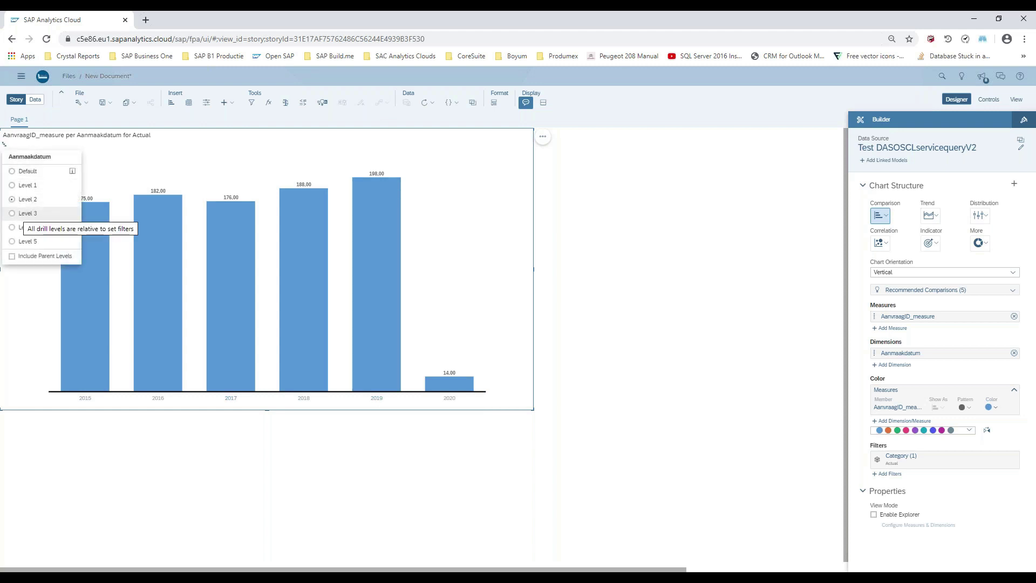
pyautogui.click(23, 216)
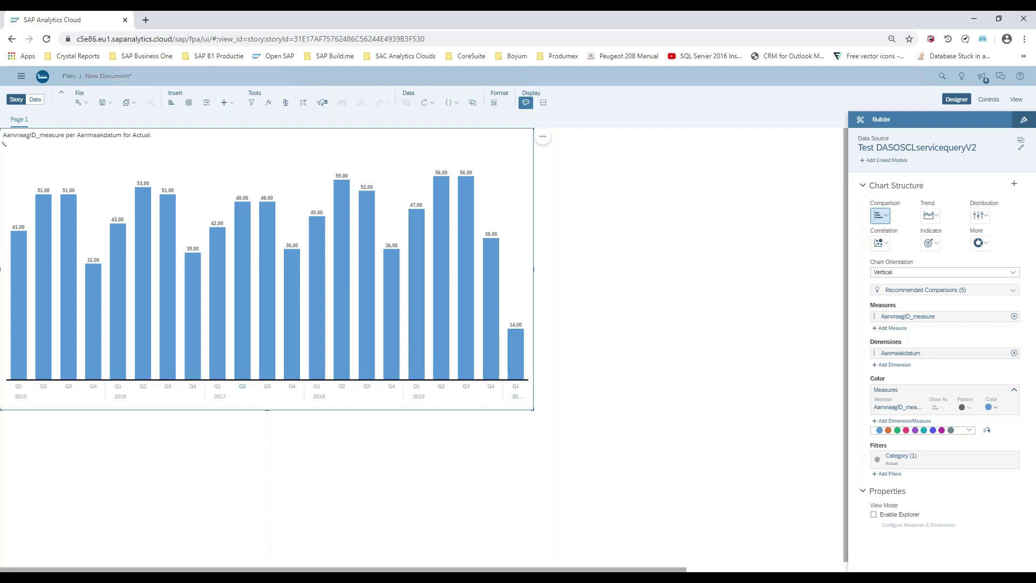
pyautogui.click(5, 144)
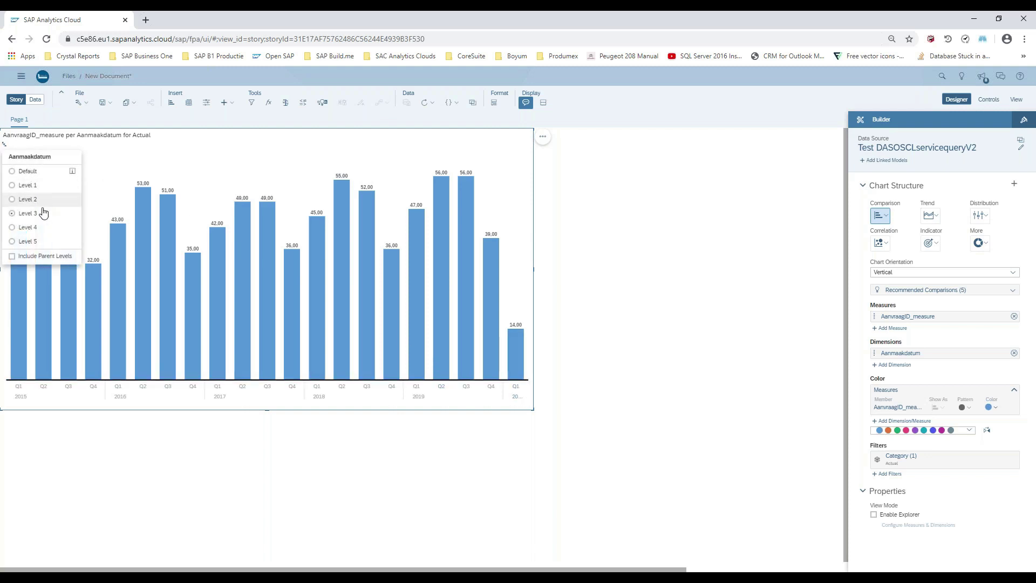
pyautogui.click(26, 228)
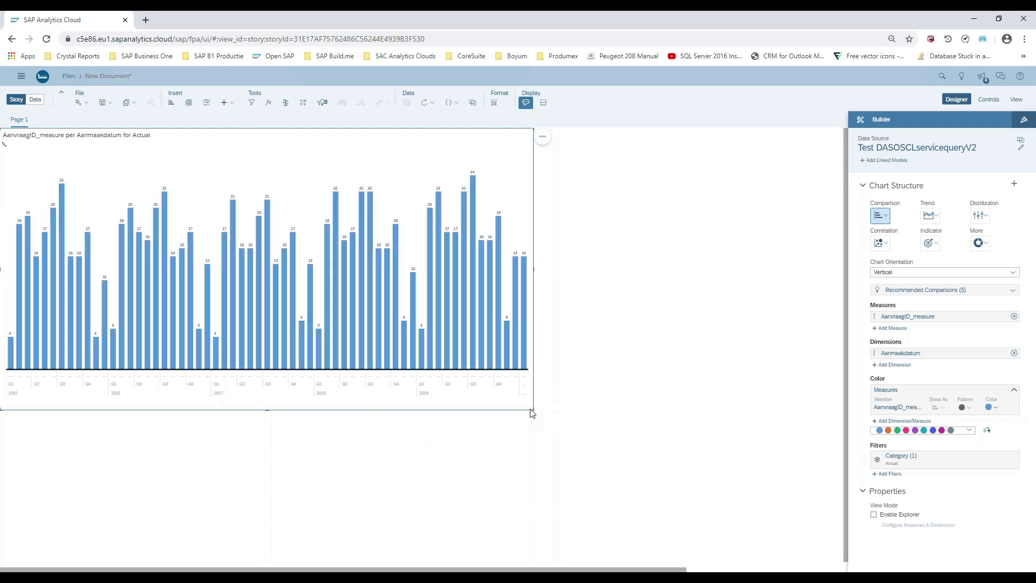
pyautogui.moveTo(532, 410); pyautogui.dragTo(726, 507)
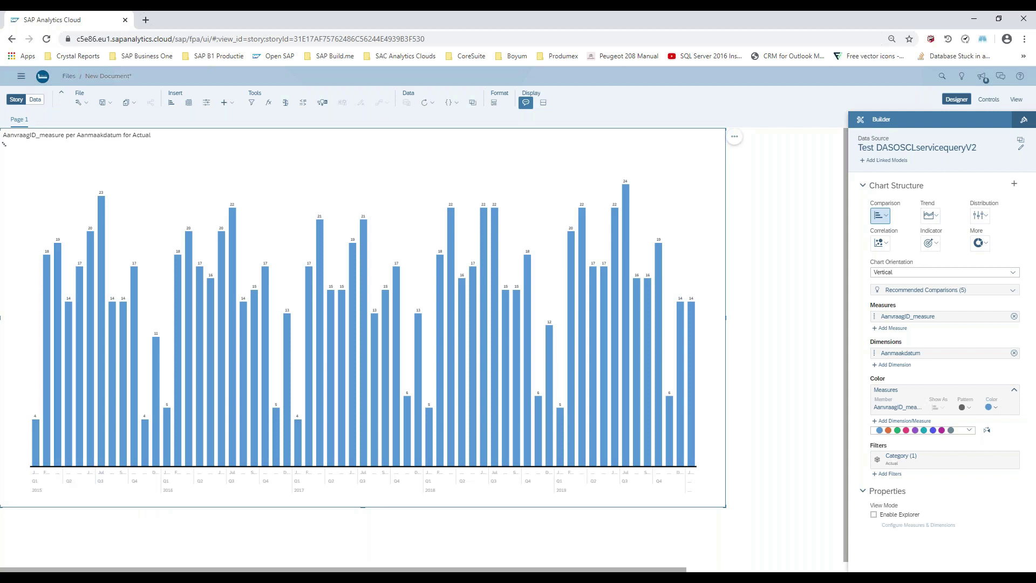
pyautogui.click(5, 146)
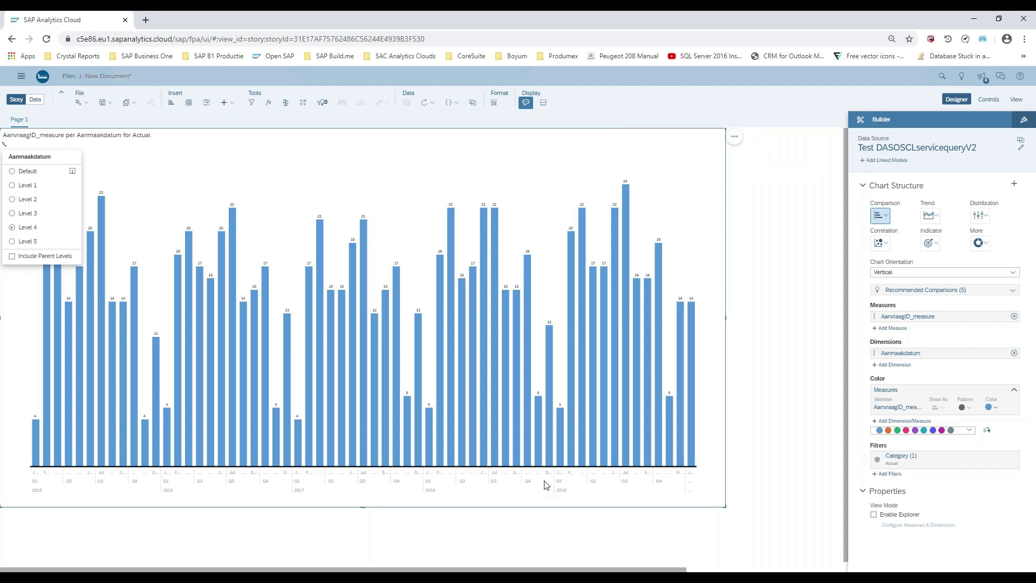
# - Insert a page filter on Aanmaakdatum by member, with all members selected and viewers allowed to modify the selection
pyautogui.click(888, 474)
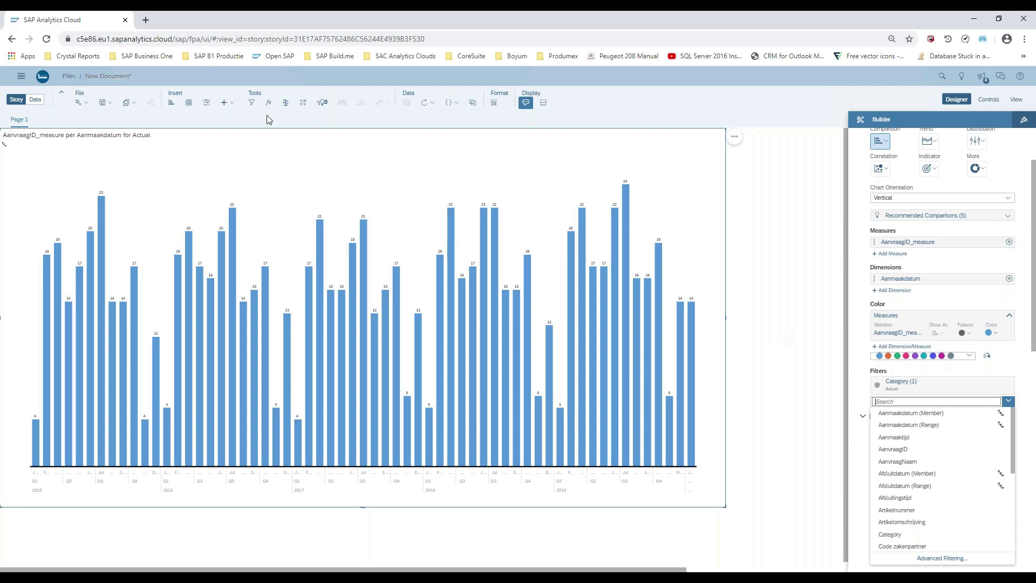
pyautogui.click(208, 106)
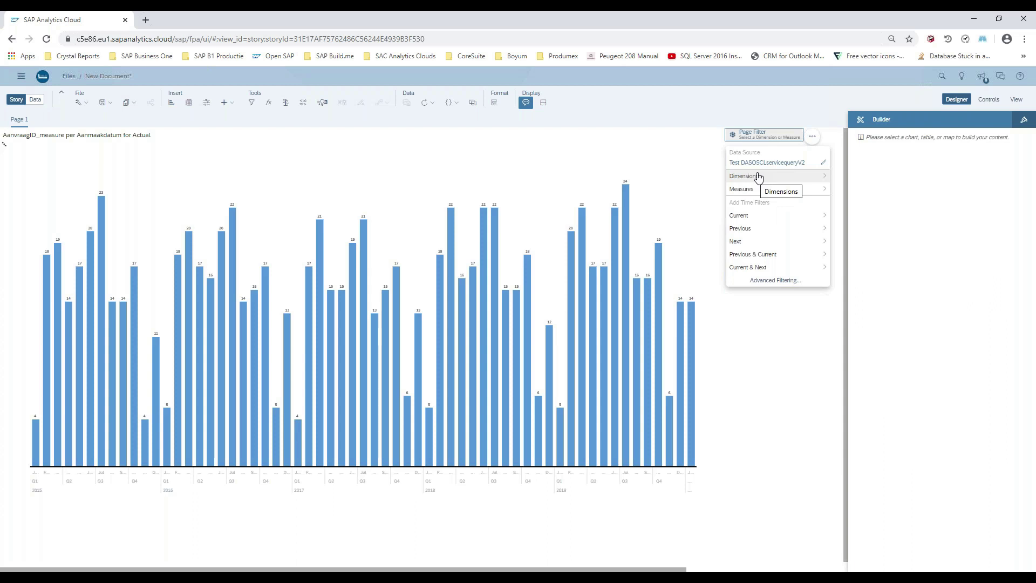
pyautogui.click(758, 176)
pyautogui.click(760, 178)
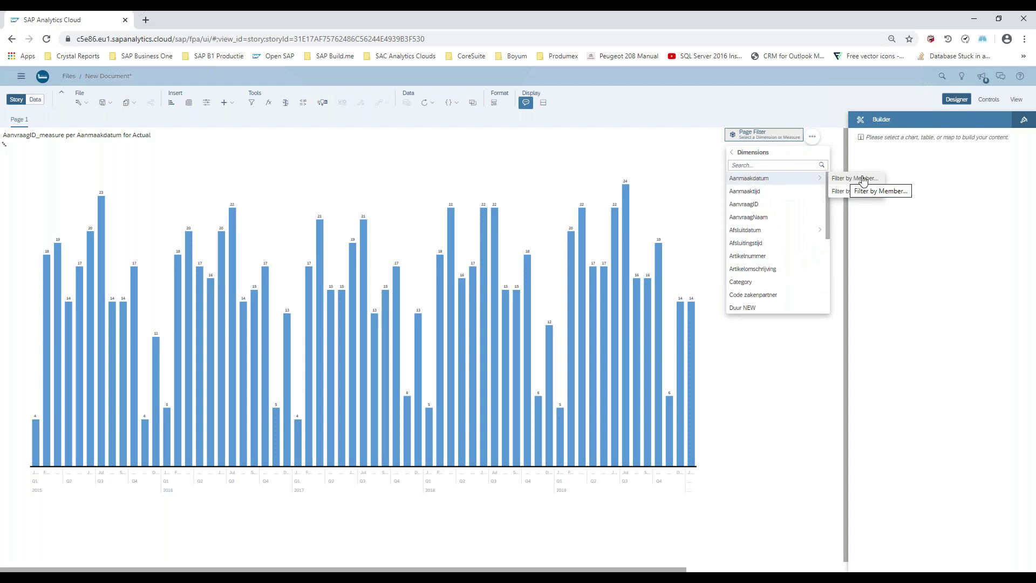
pyautogui.click(864, 180)
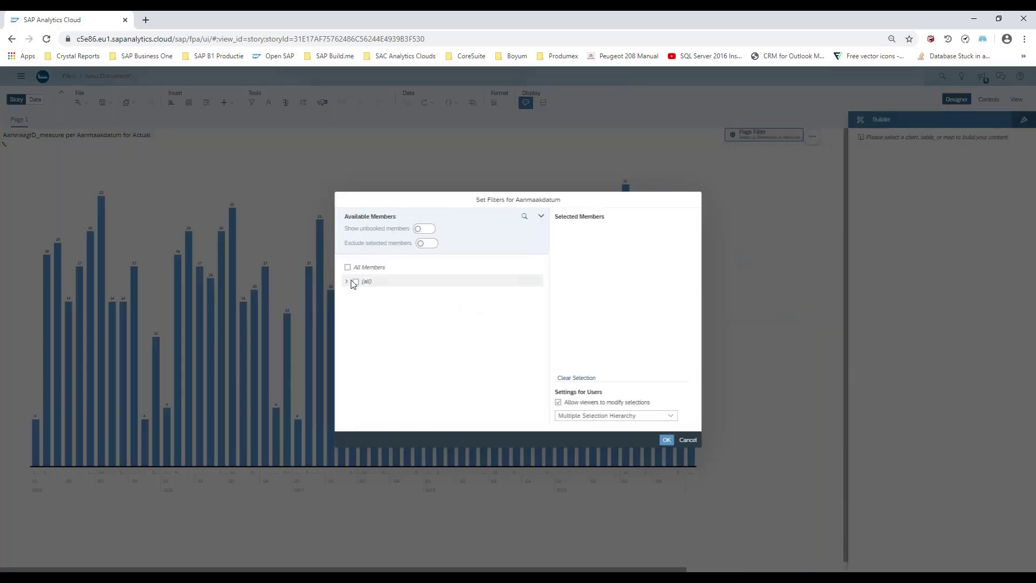
pyautogui.click(348, 268)
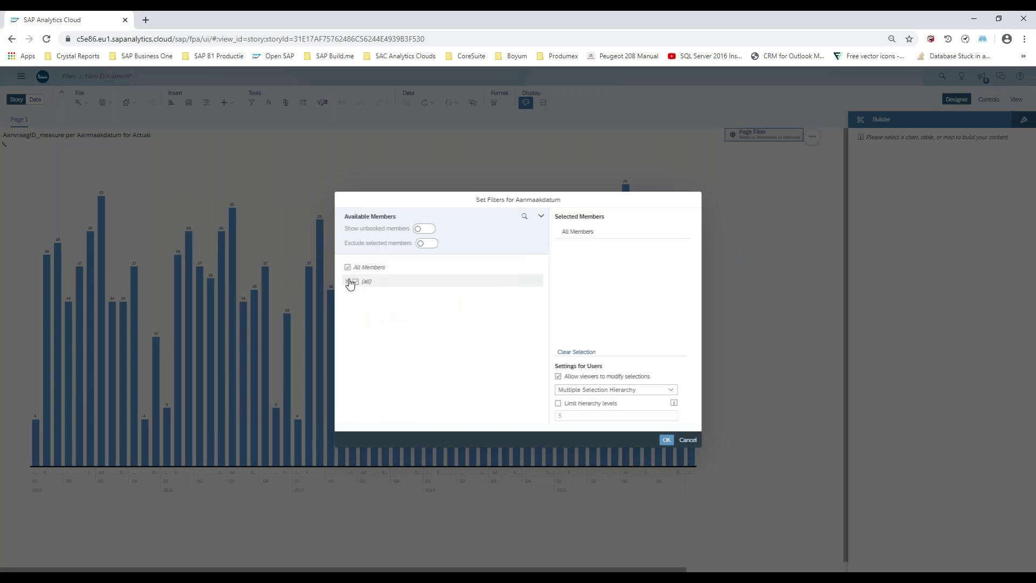
pyautogui.click(345, 282)
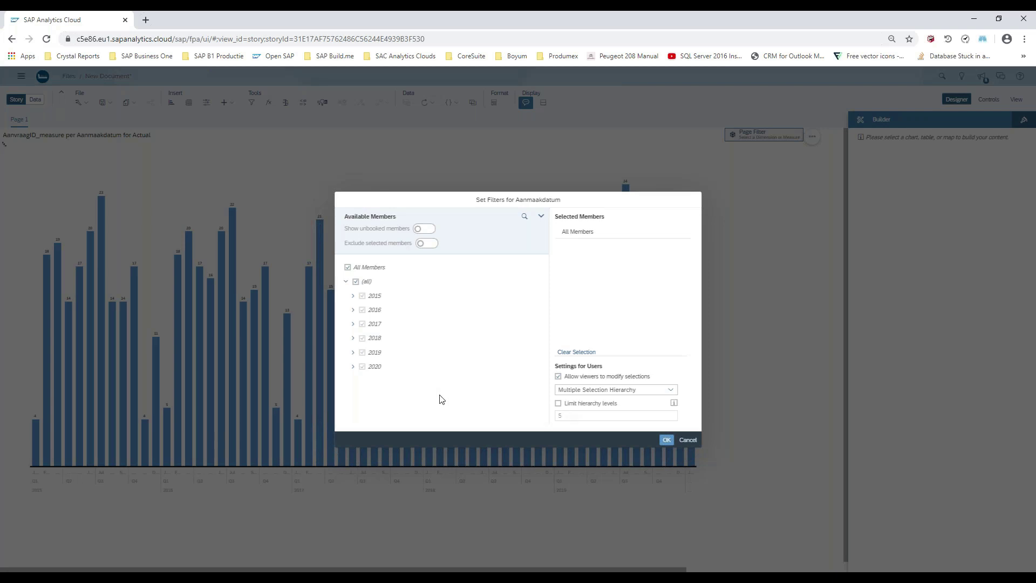
pyautogui.click(665, 441)
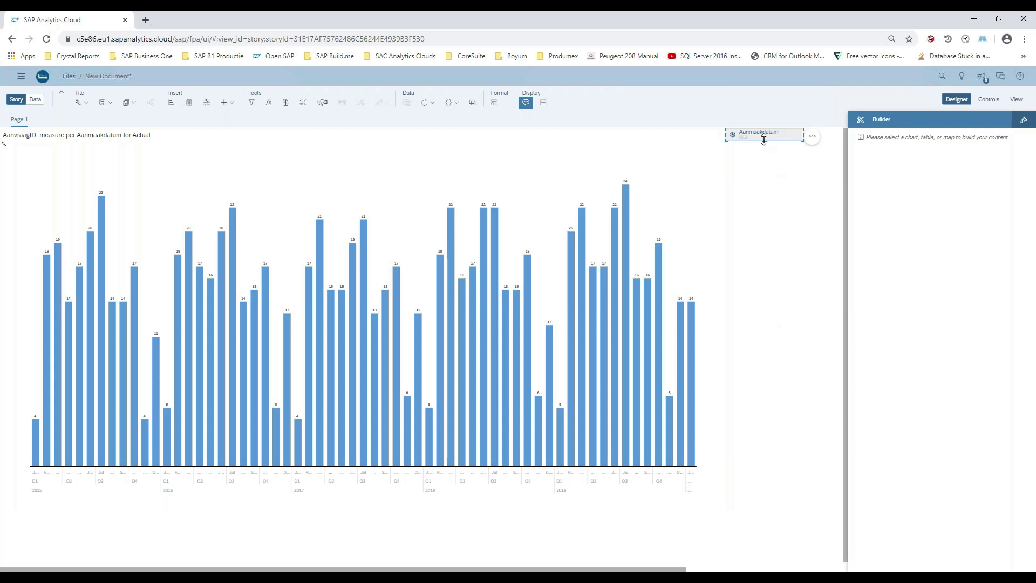
# - Enlarge the Aanmaakdatum page filter into a list, expand its years, and deselect 2015, 2016, 2019 and 2020
pyautogui.moveTo(764, 141); pyautogui.dragTo(772, 268)
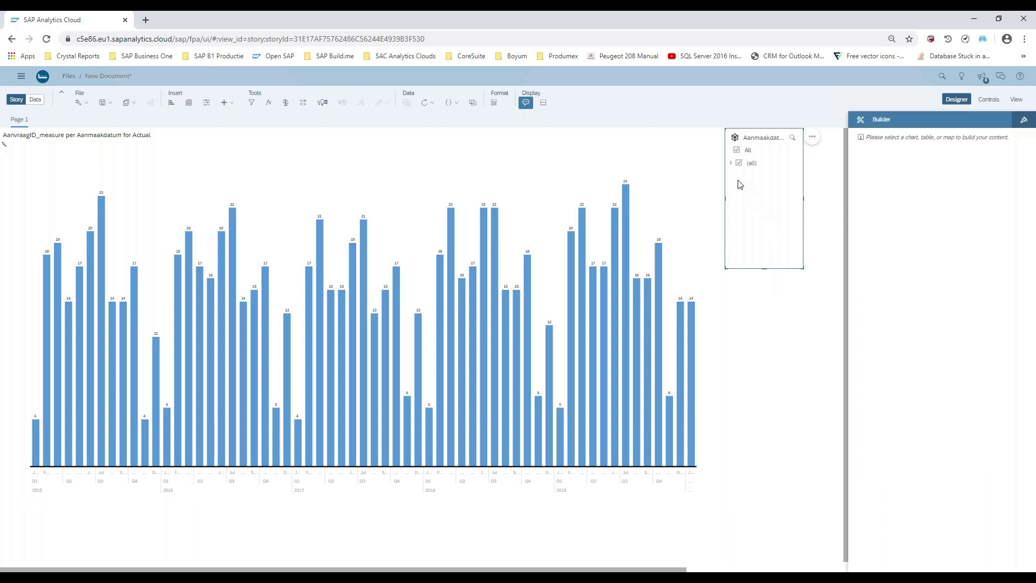
pyautogui.click(732, 164)
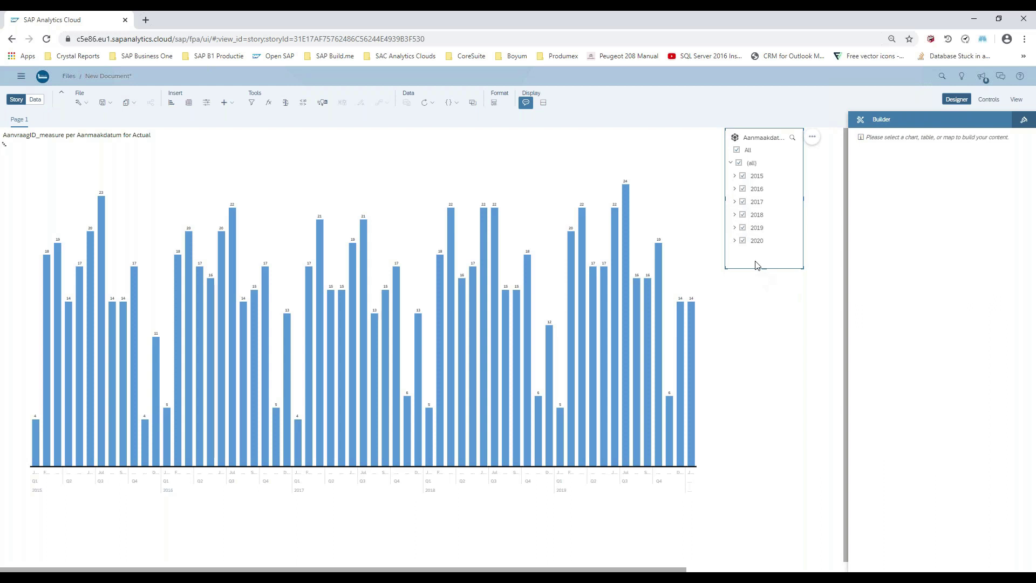
pyautogui.click(743, 176)
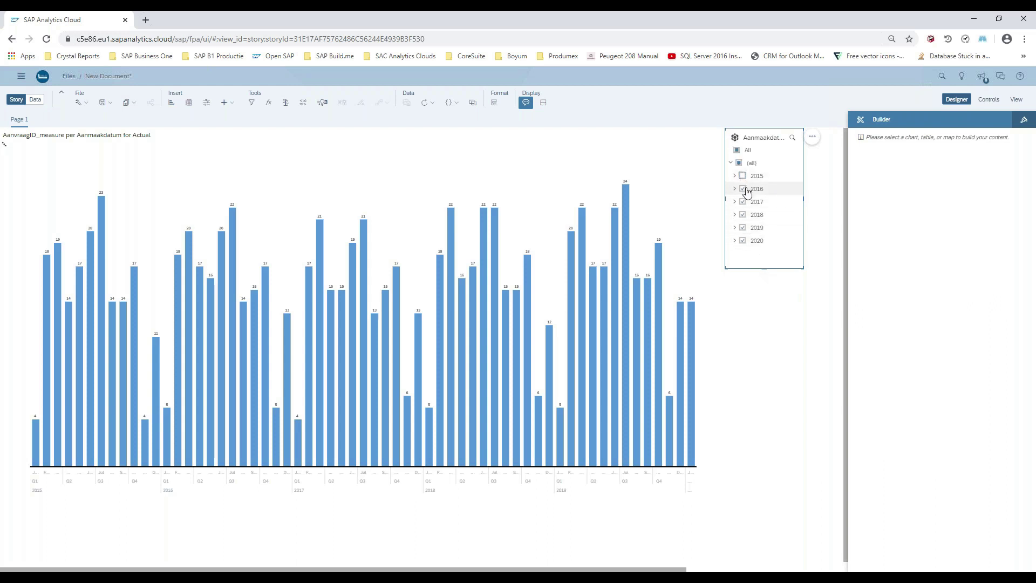
pyautogui.click(743, 189)
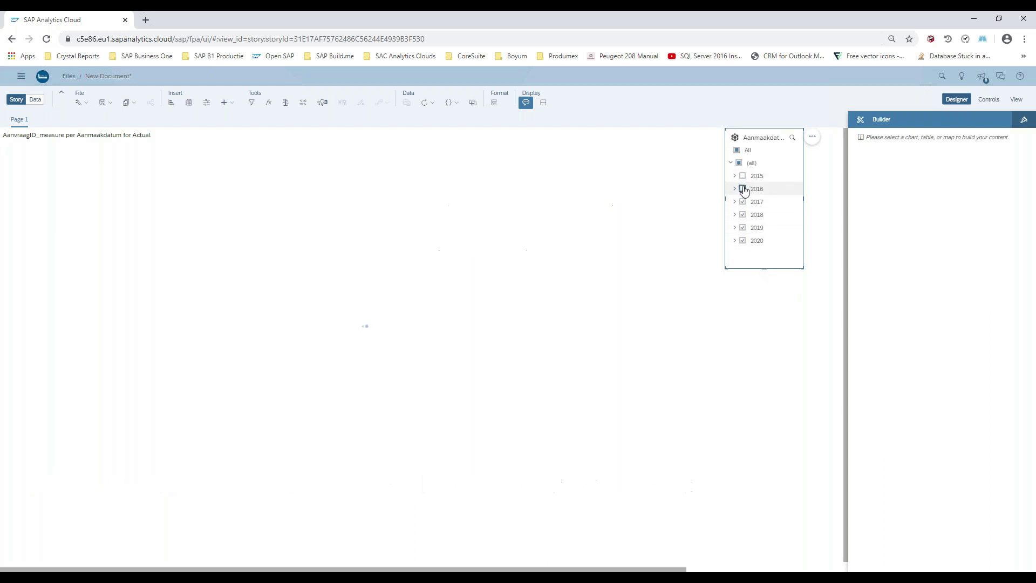
pyautogui.click(743, 241)
pyautogui.click(743, 227)
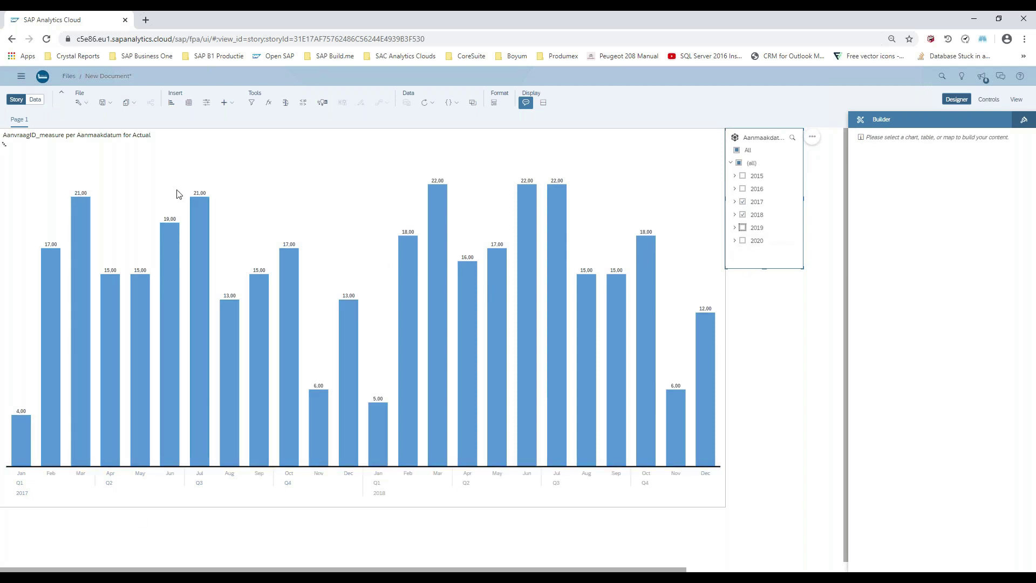
# - Set the drill level of the chart's Aanmaakdatum dimension to Level 2
pyautogui.moveTo(561, 244)
pyautogui.click(4, 145)
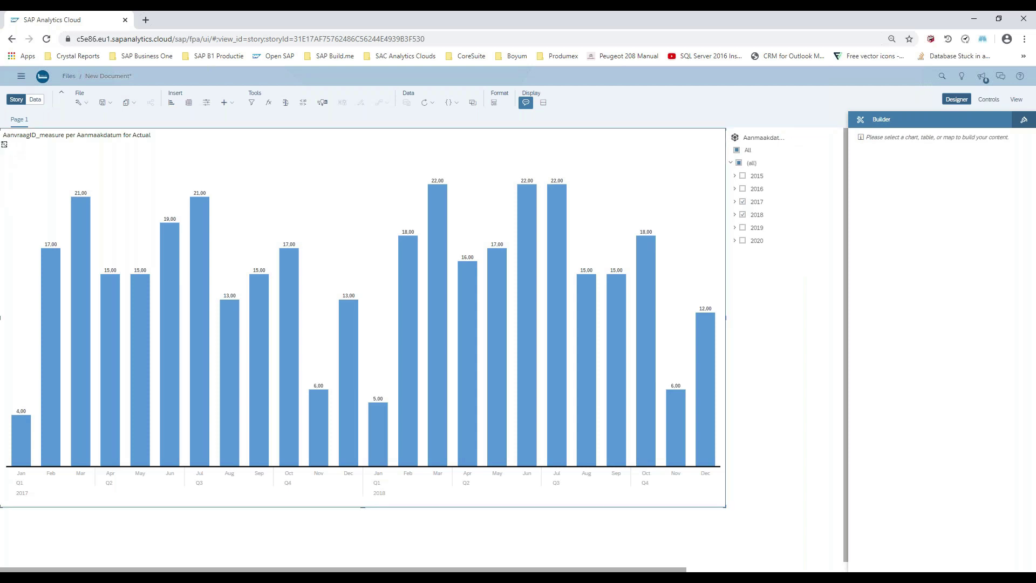
pyautogui.click(5, 145)
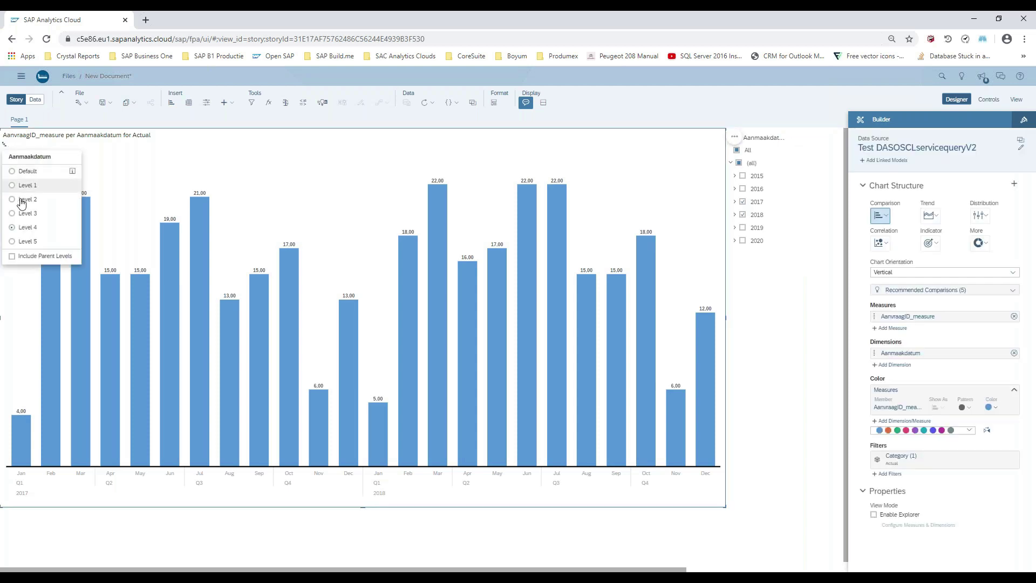
pyautogui.click(12, 199)
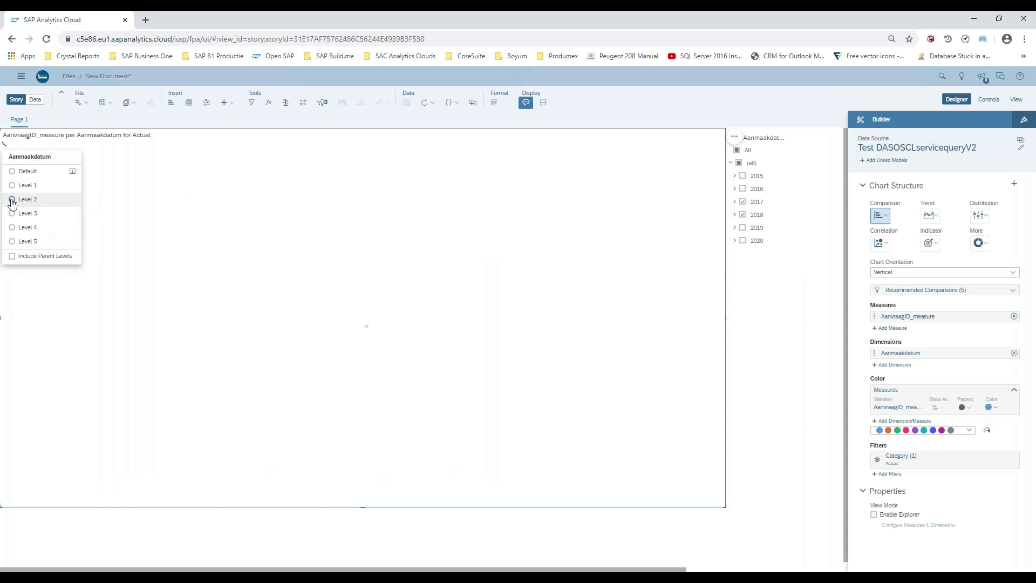
pyautogui.click(302, 489)
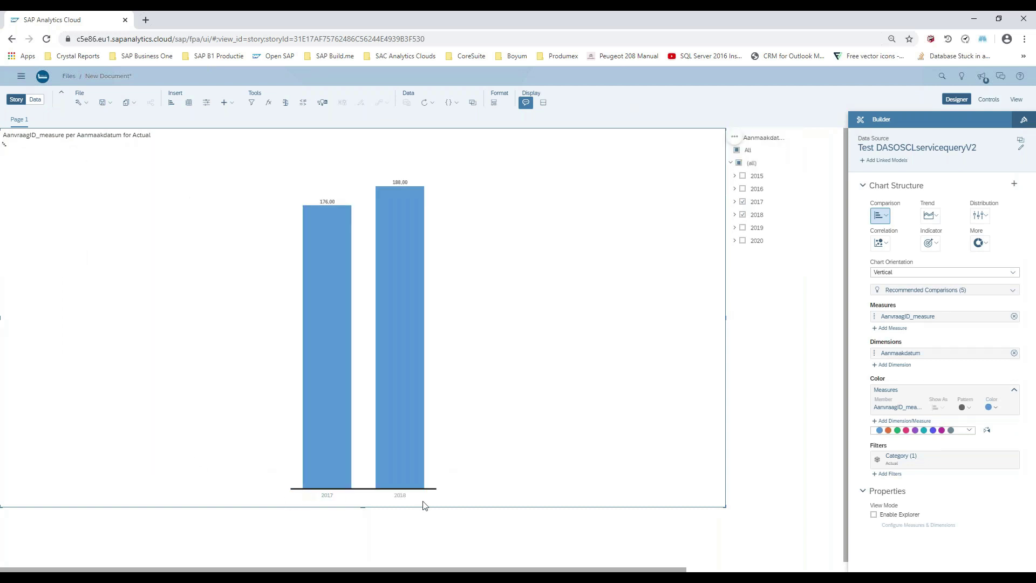
# - Open Smart Insights for the chart's 2018 bar and expand the Code zakenpartner top contributor
pyautogui.moveTo(409, 291)
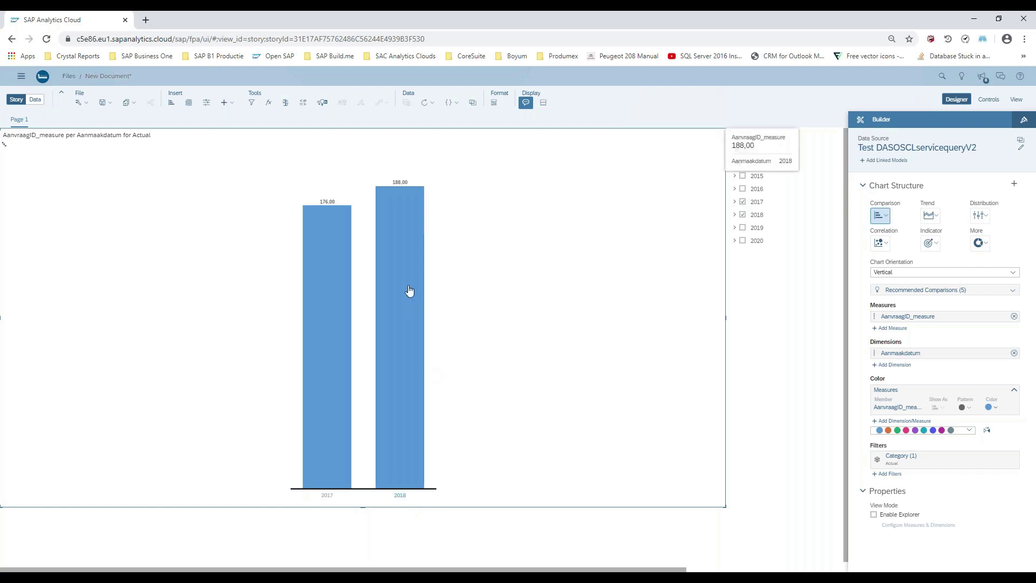
pyautogui.rightClick(404, 285)
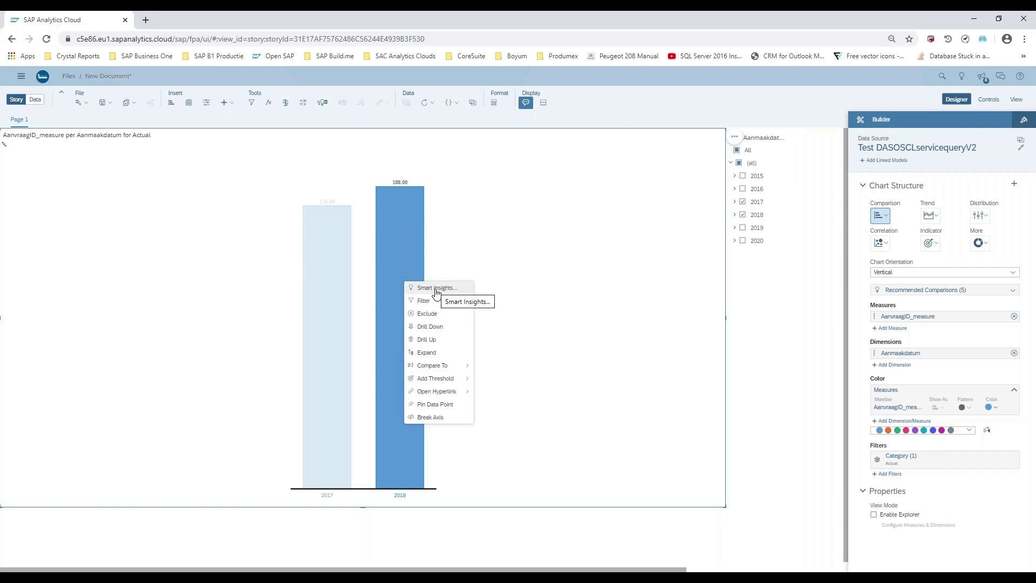
pyautogui.moveTo(397, 208)
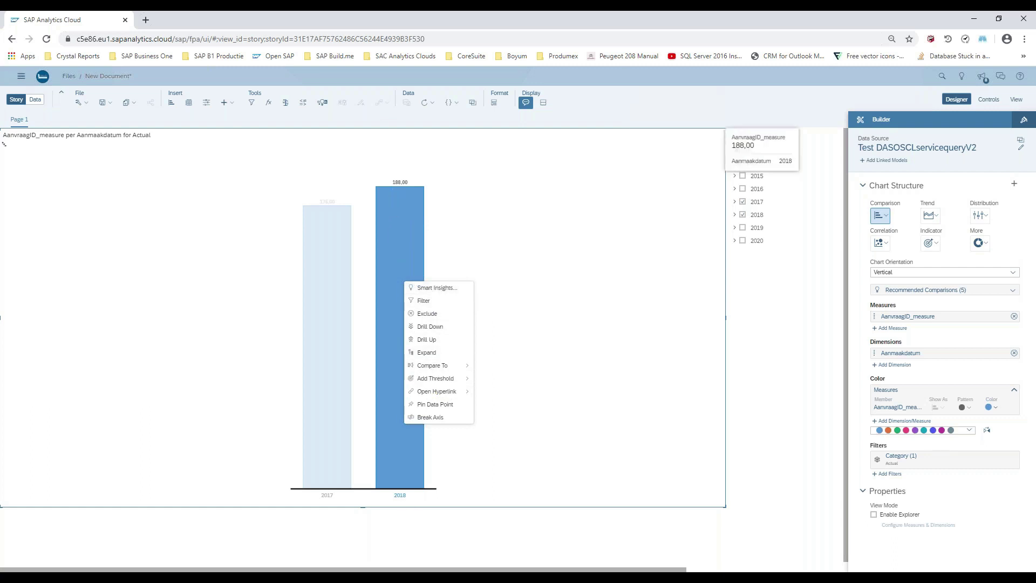
pyautogui.click(440, 289)
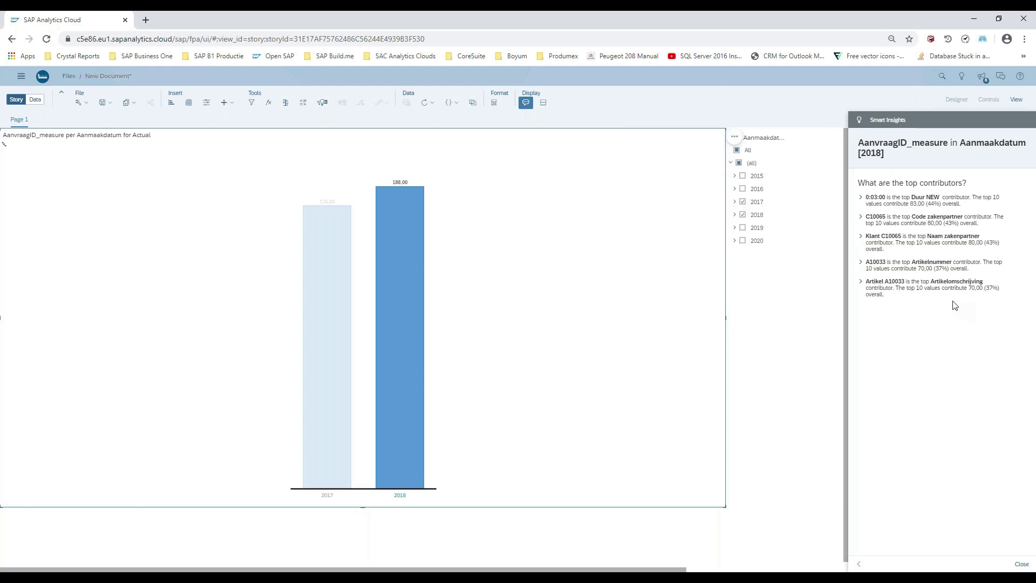
pyautogui.click(861, 221)
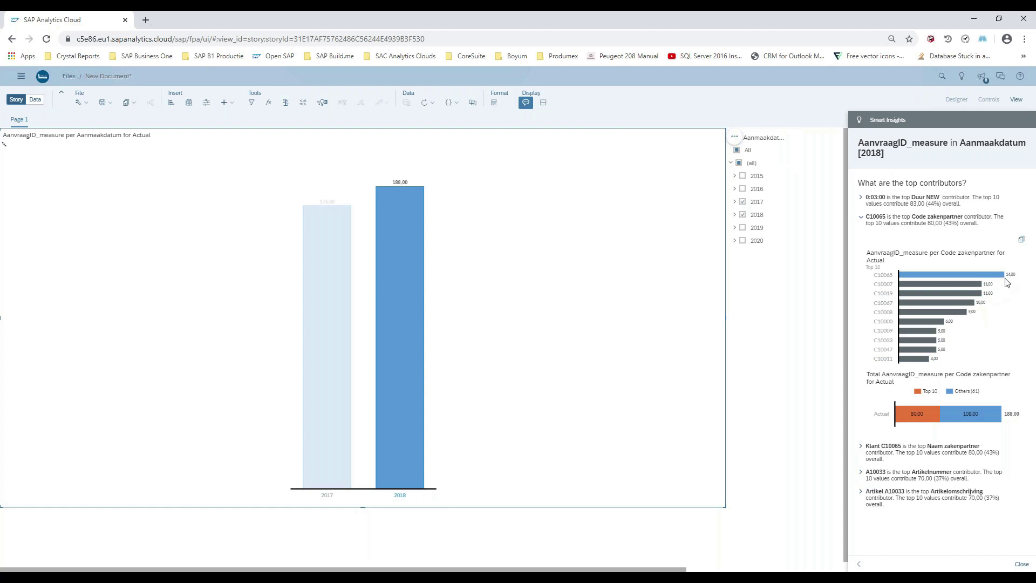
pyautogui.moveTo(999, 277)
# - Copy the Code zakenpartner contributor chart from Smart Insights onto the story page and rank it by Top 5
pyautogui.click(1022, 240)
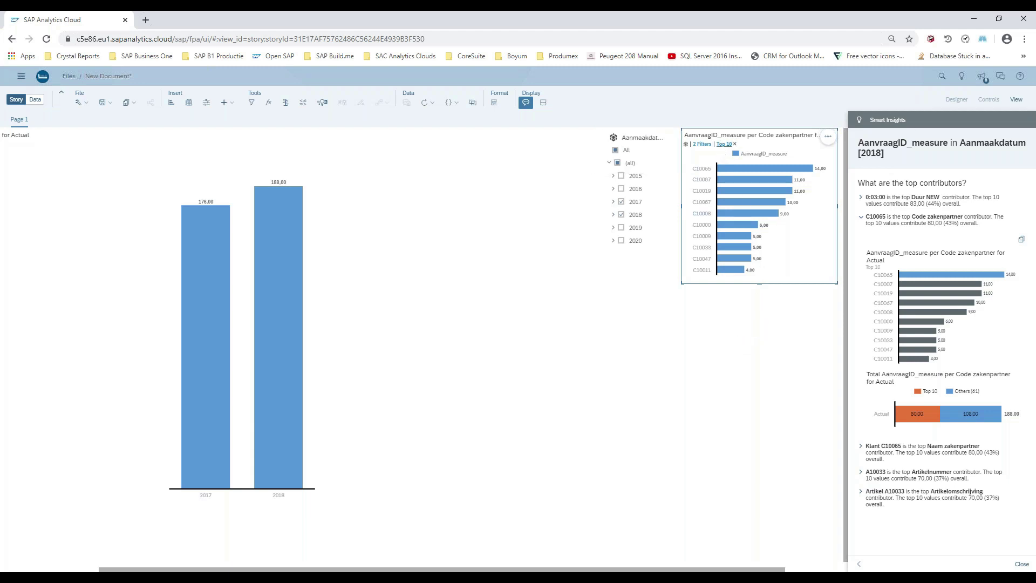
pyautogui.click(828, 142)
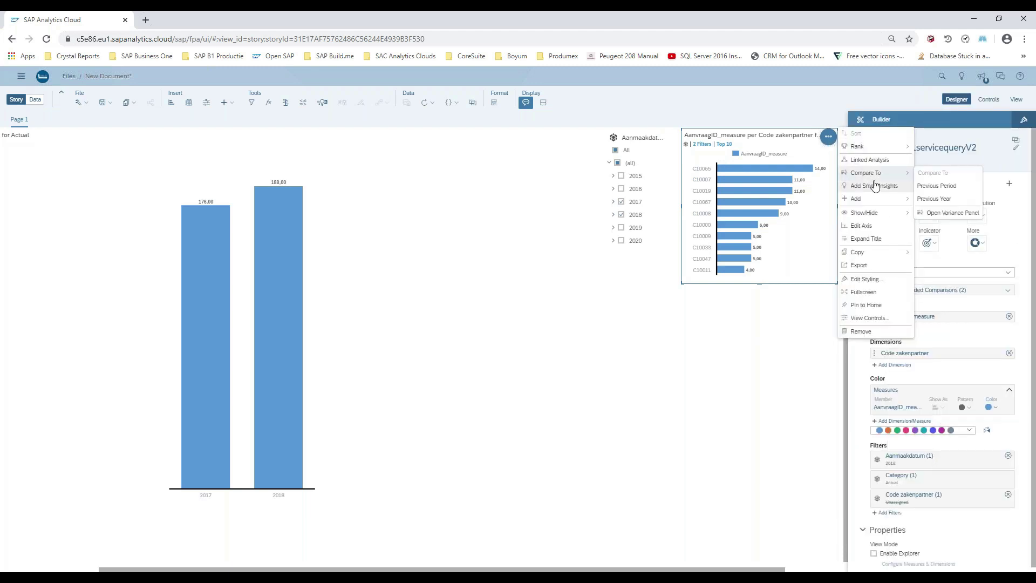
pyautogui.moveTo(869, 198)
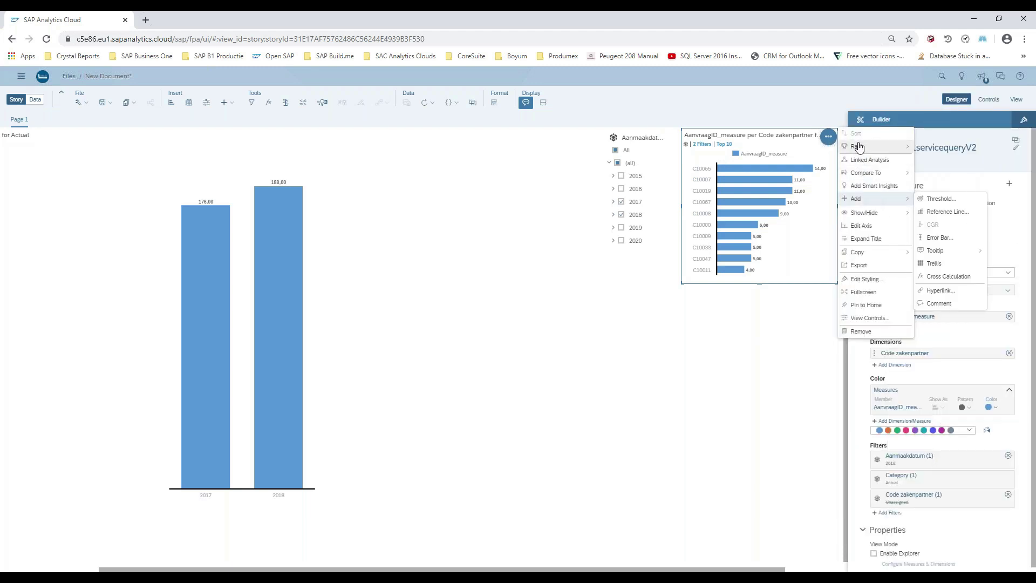
pyautogui.moveTo(857, 146)
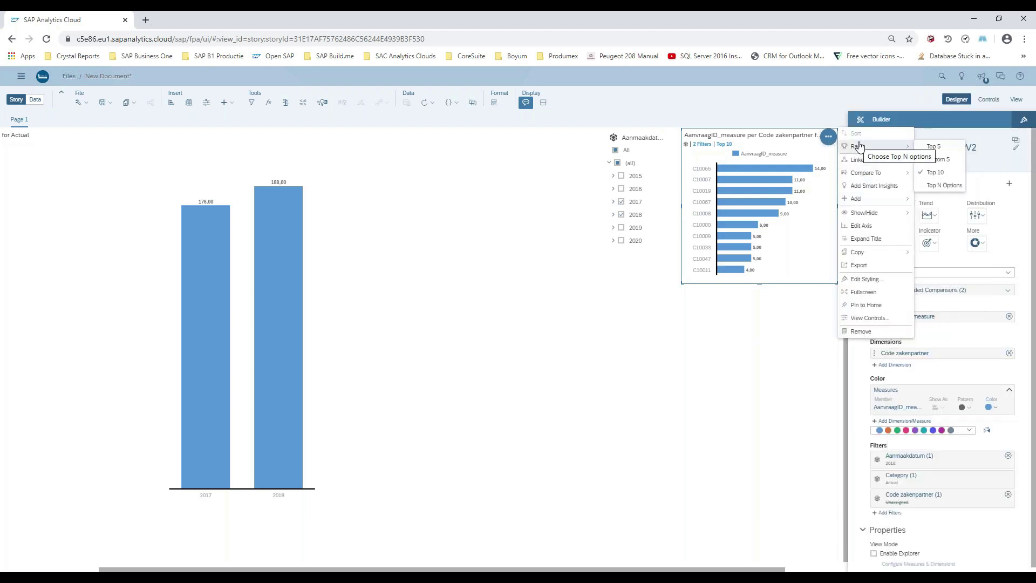
pyautogui.click(933, 148)
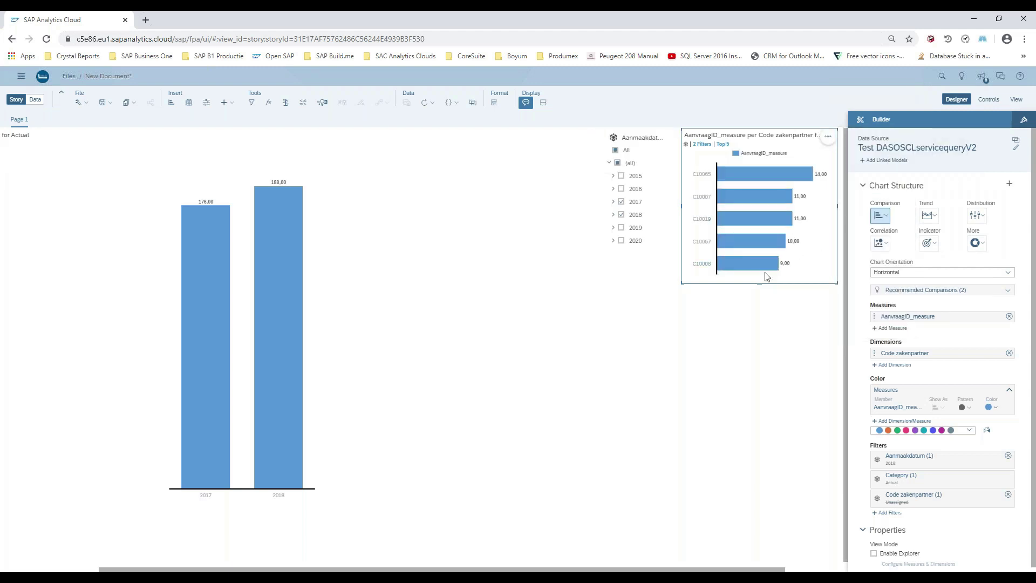
# - Insert a table, place it below the Aanmaakdatum bar chart, and widen it to about three quarters of the chart's width
pyautogui.click(378, 329)
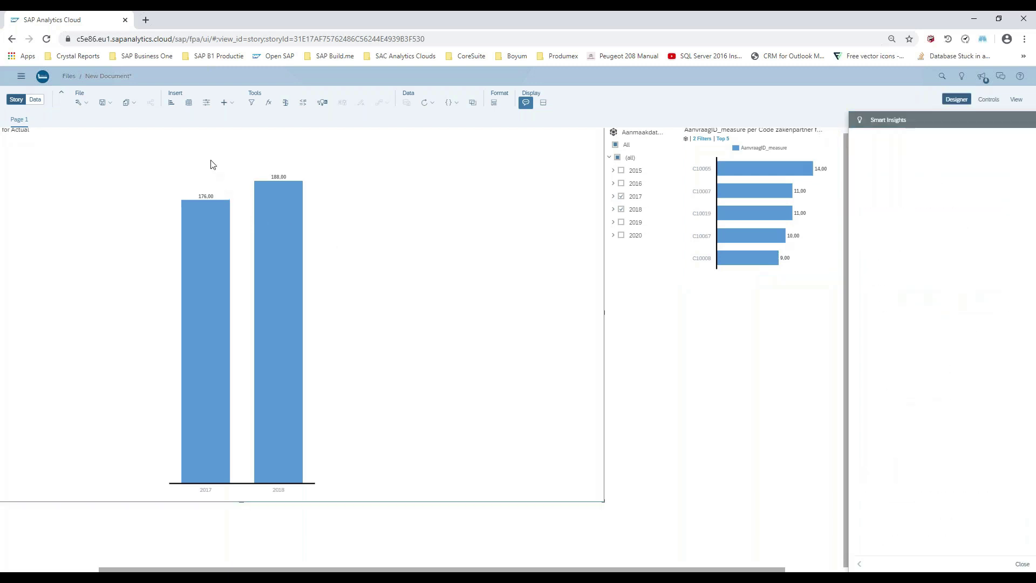
pyautogui.click(189, 103)
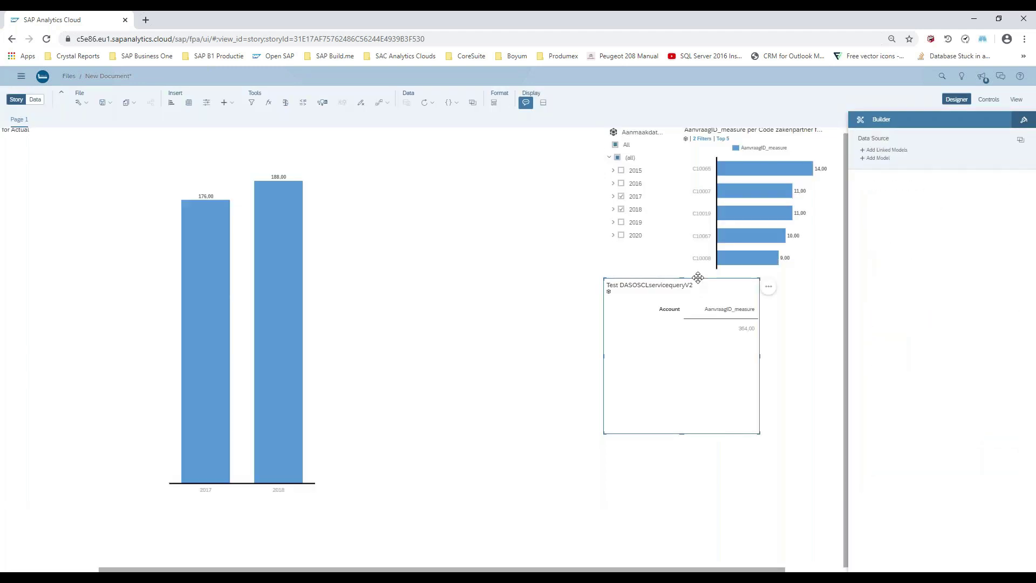
pyautogui.moveTo(700, 278); pyautogui.dragTo(100, 380)
pyautogui.moveTo(151, 483); pyautogui.dragTo(545, 492)
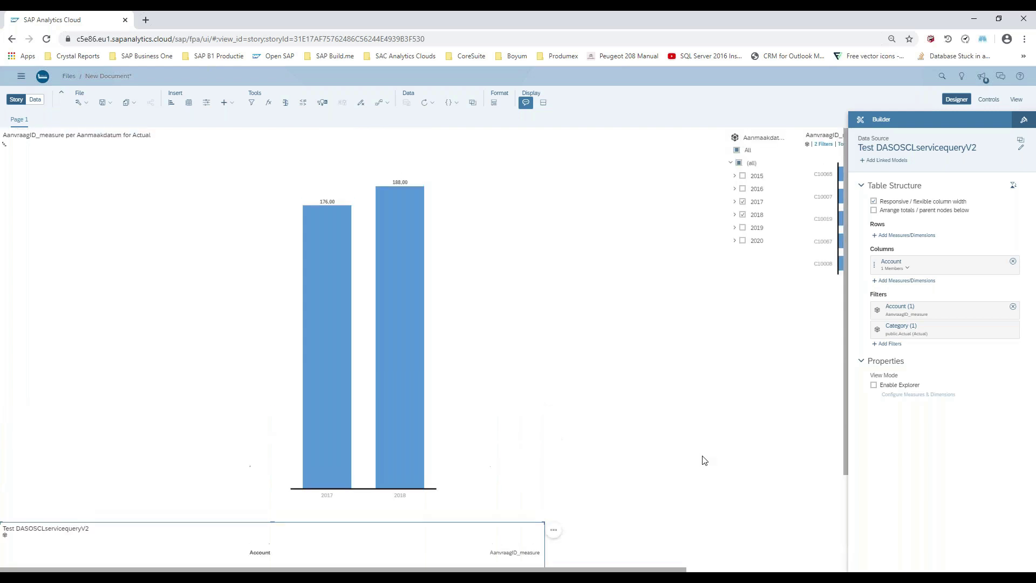
# - Add Naam zakenpartner to the table's columns and Aanmaakdatum to its rows, and expand the (all) row into years
pyautogui.click(466, 456)
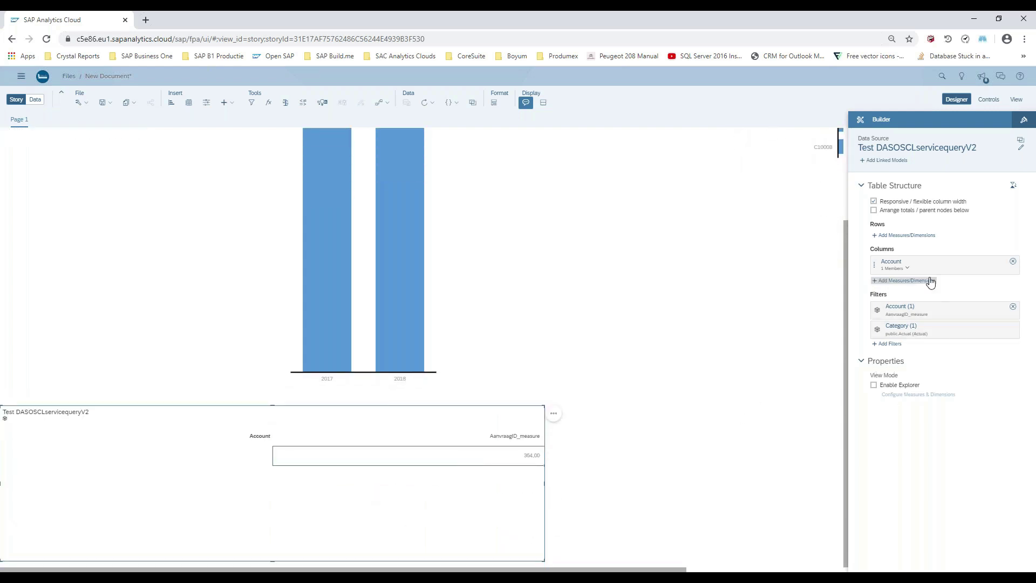
pyautogui.click(904, 283)
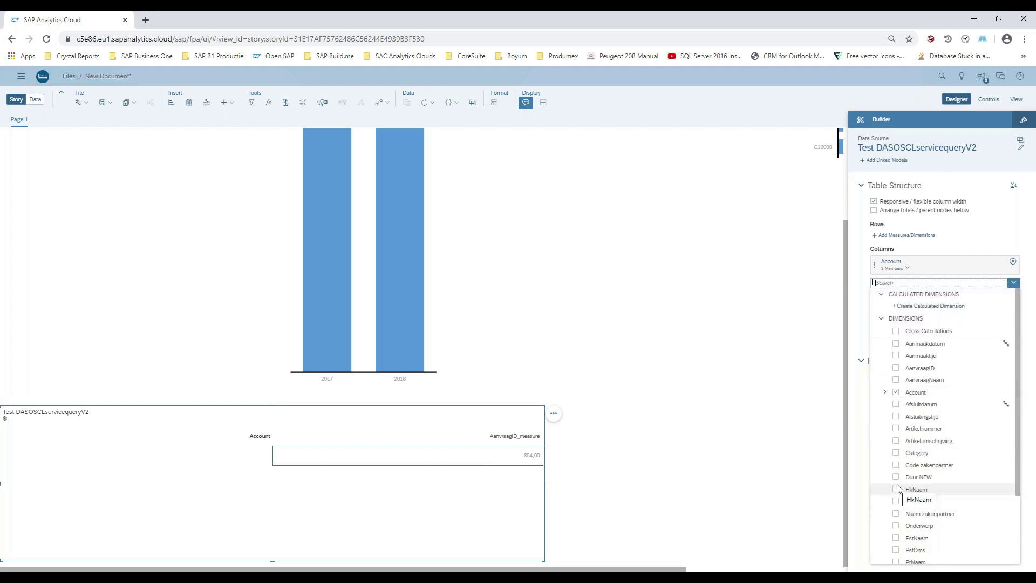
pyautogui.click(898, 514)
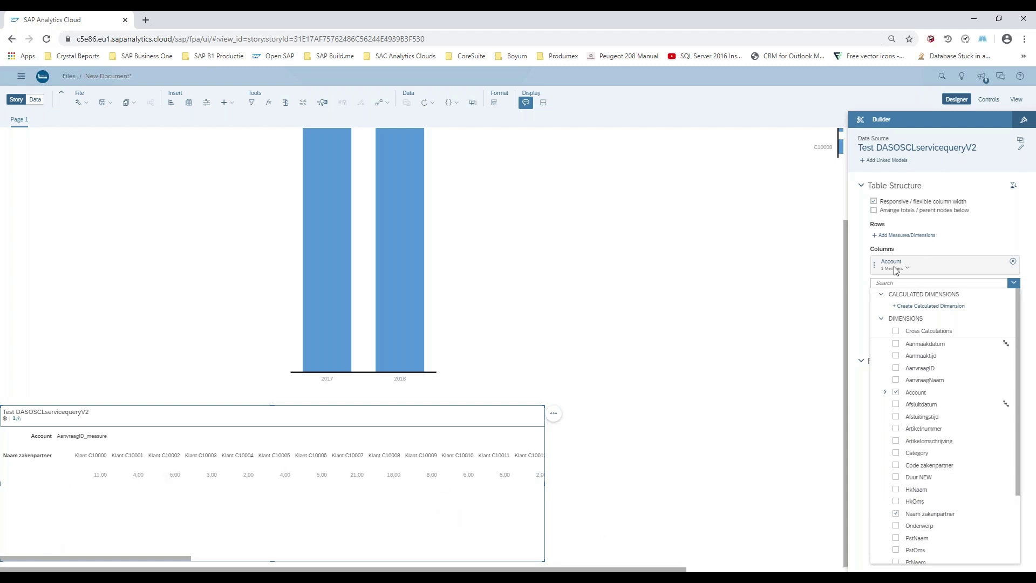
pyautogui.click(900, 235)
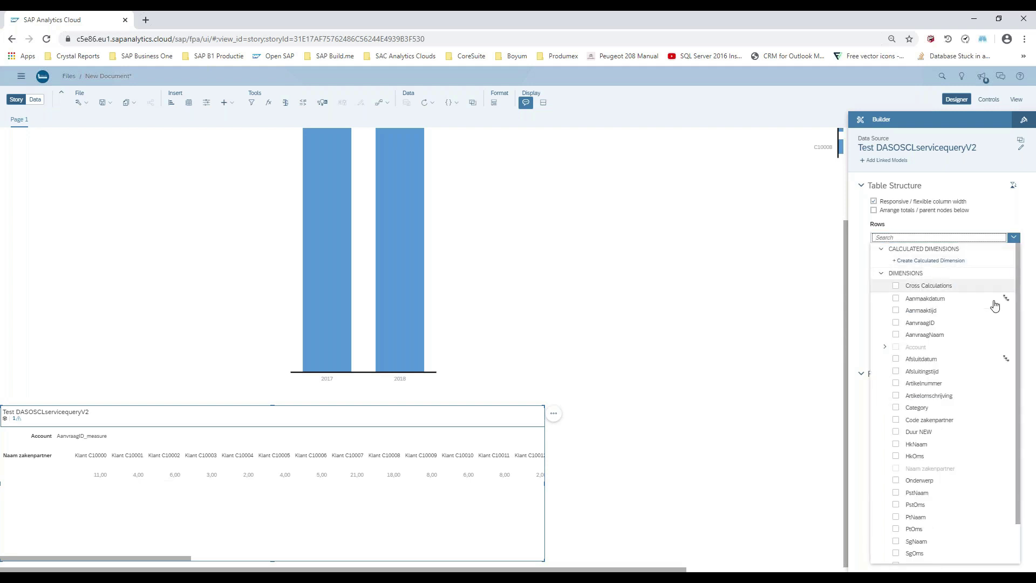
pyautogui.click(896, 300)
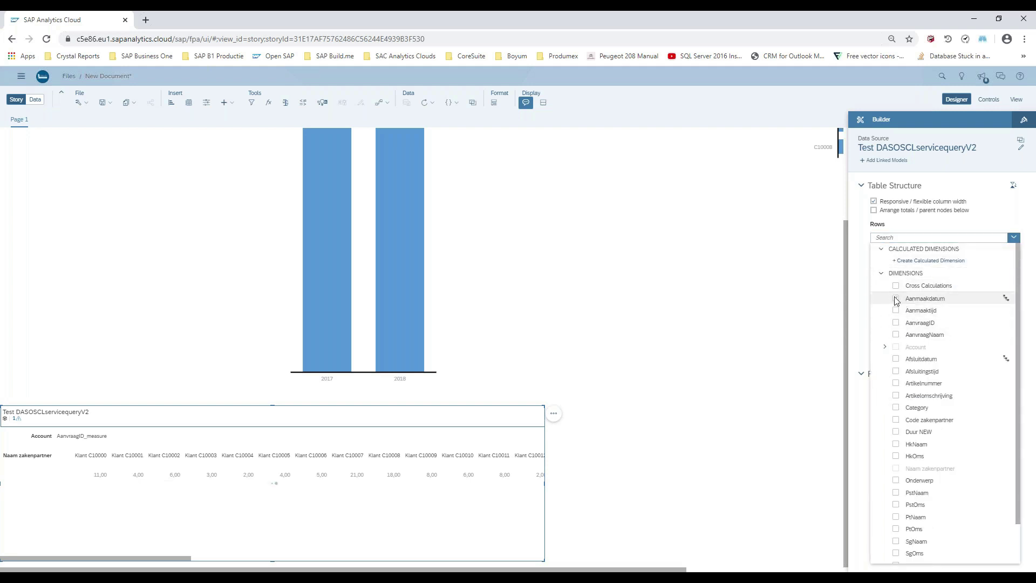
pyautogui.click(896, 300)
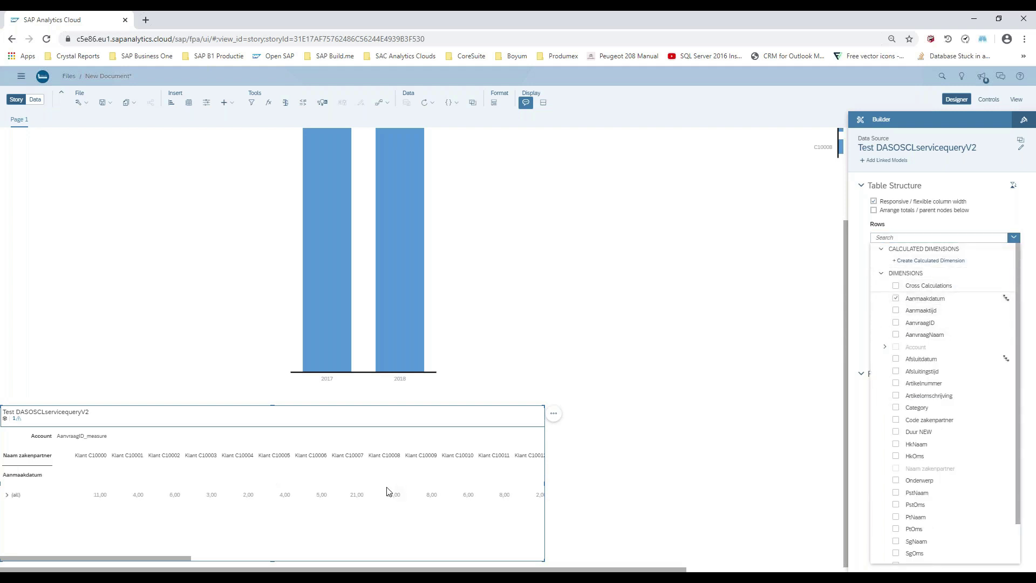
pyautogui.click(8, 495)
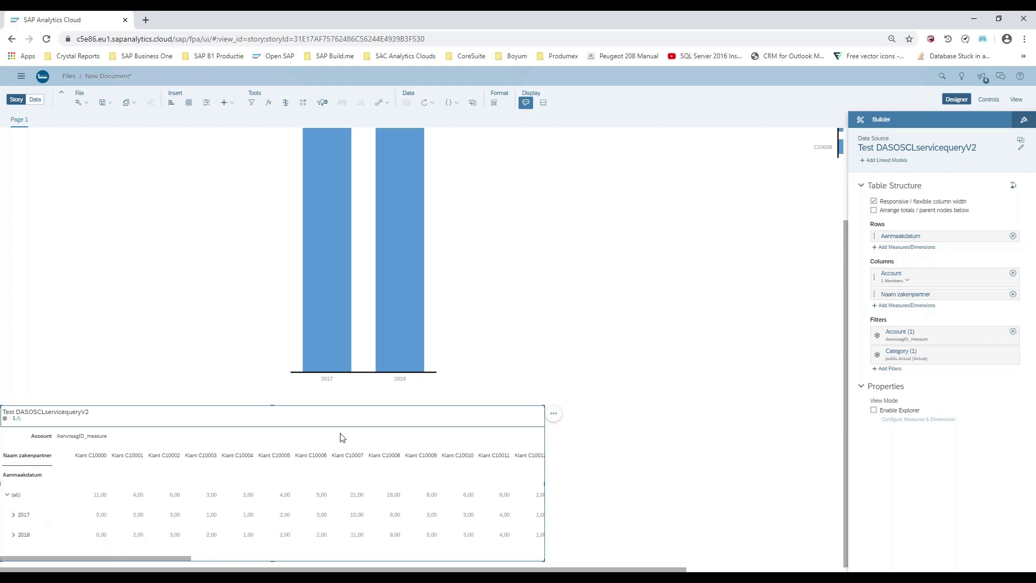
# - Add 2019 to the Aanmaakdatum page filter and check the chart and the table for the added year
pyautogui.click(278, 334)
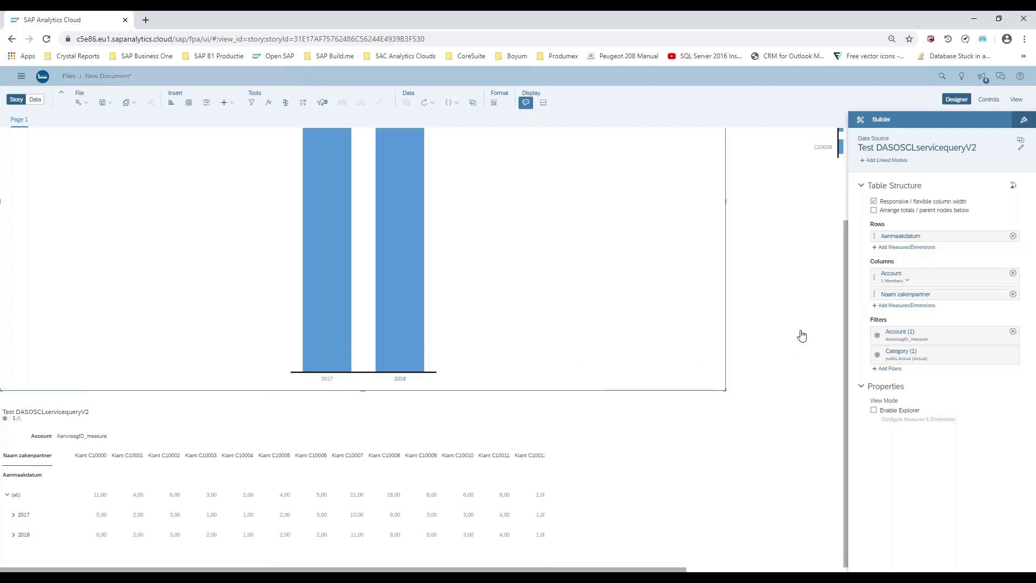
pyautogui.moveTo(847, 283); pyautogui.dragTo(855, 204)
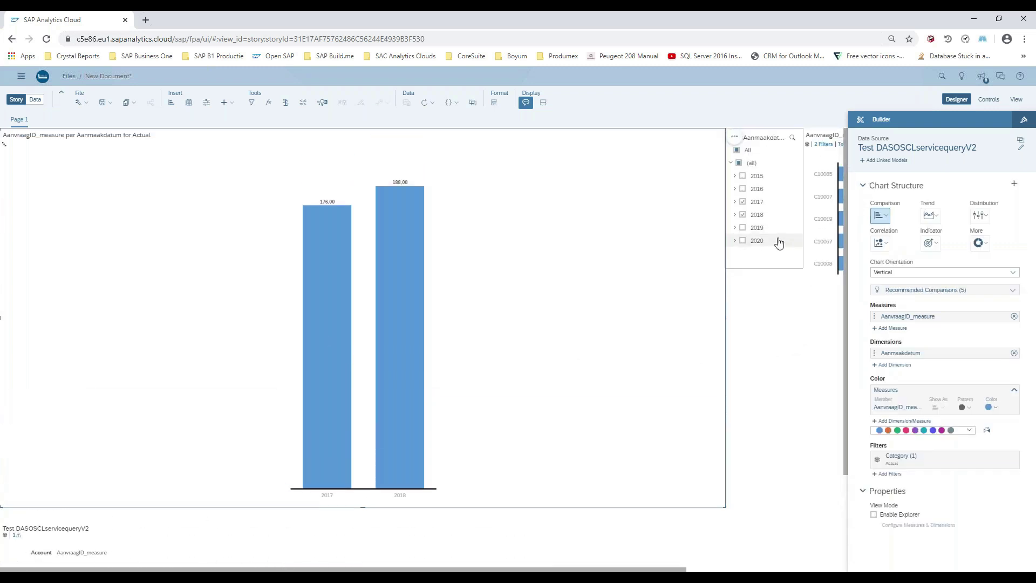
pyautogui.click(777, 210)
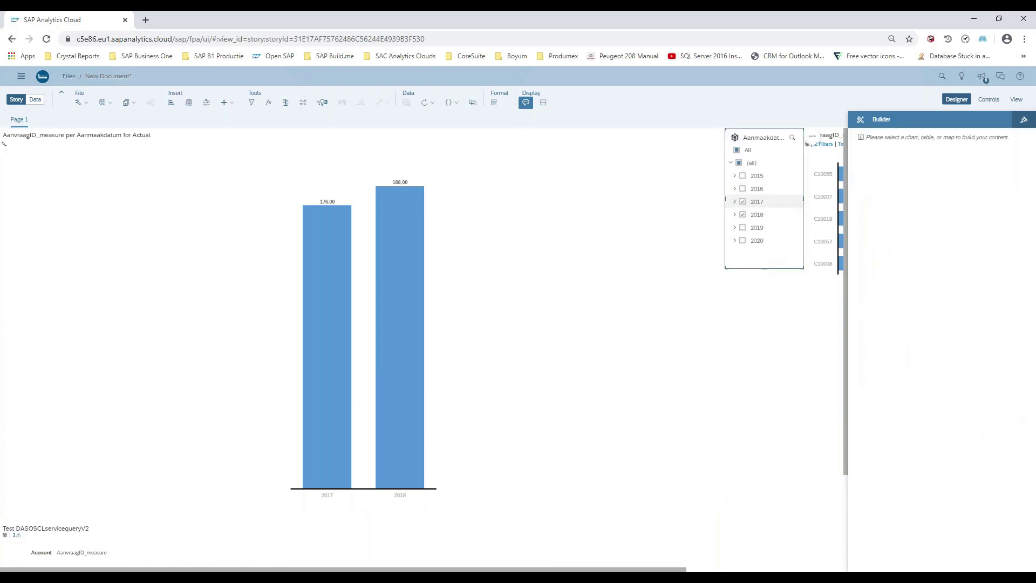
pyautogui.click(743, 228)
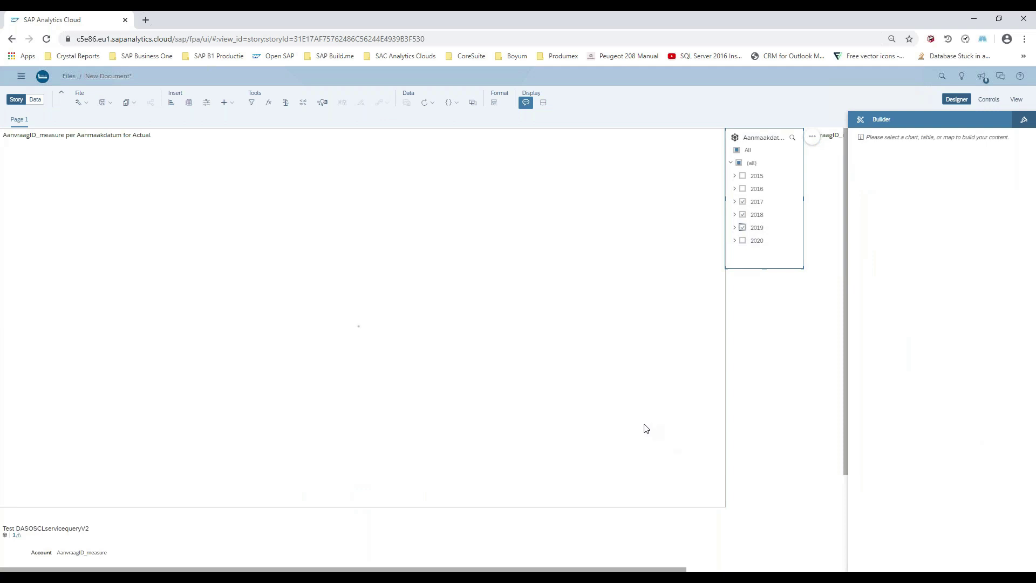
pyautogui.scroll(-2, 751, 435)
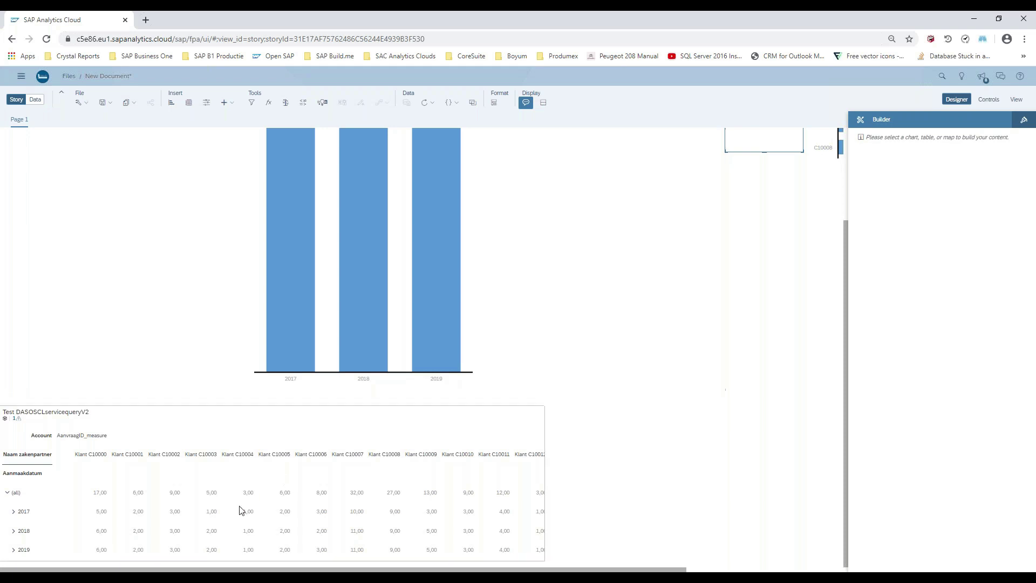
pyautogui.scroll(2, 642, 415)
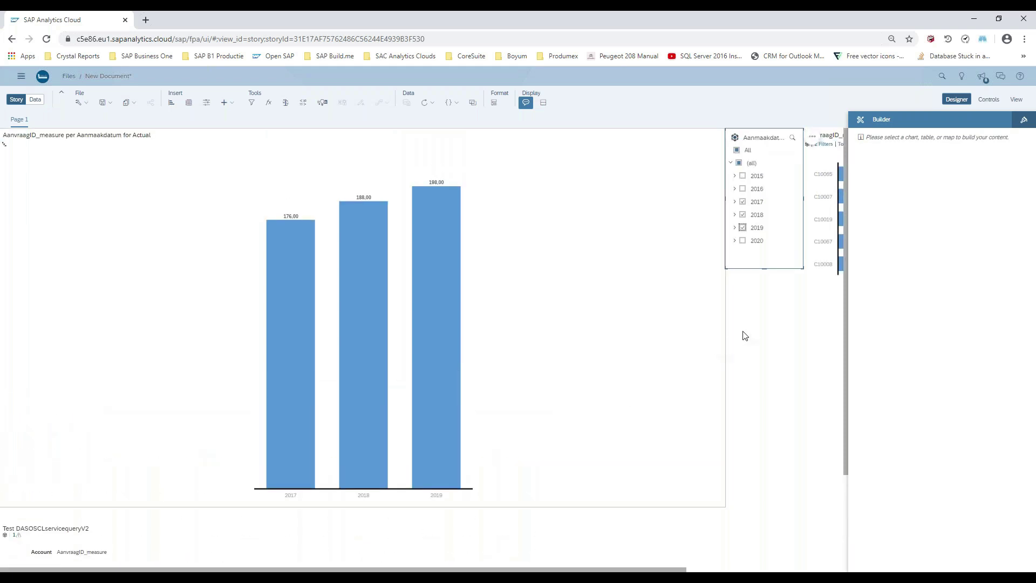
# - Give the Aanmaakdatum bar chart a custom yellow background colour, hex f4ed11, at 100% opacity
pyautogui.click(594, 273)
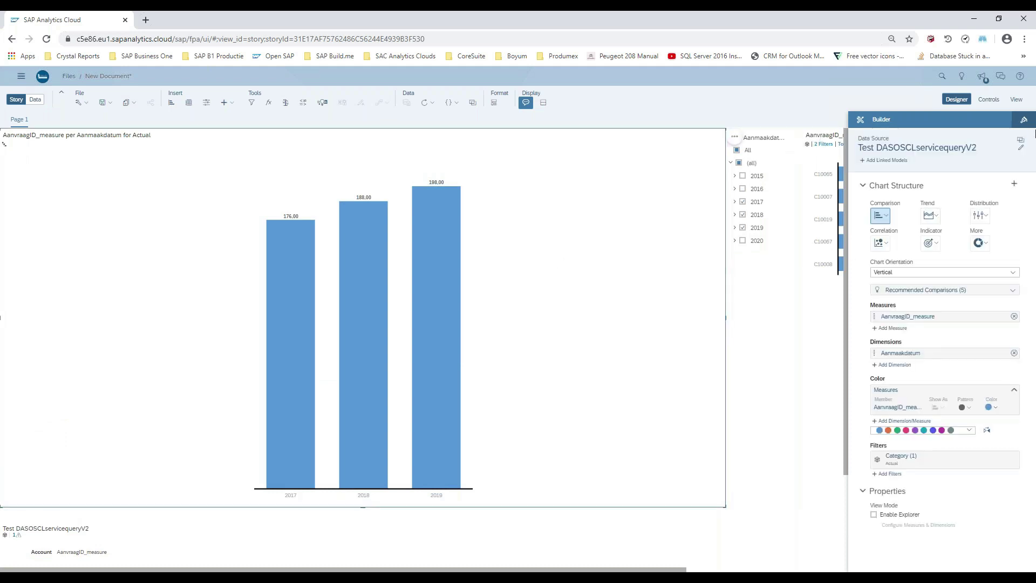
pyautogui.click(1022, 122)
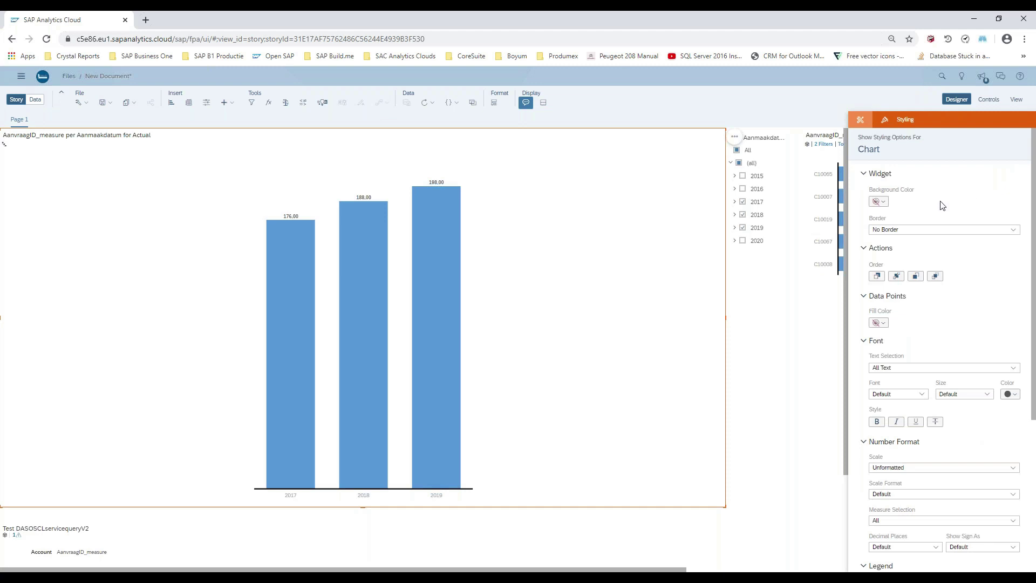
pyautogui.click(884, 203)
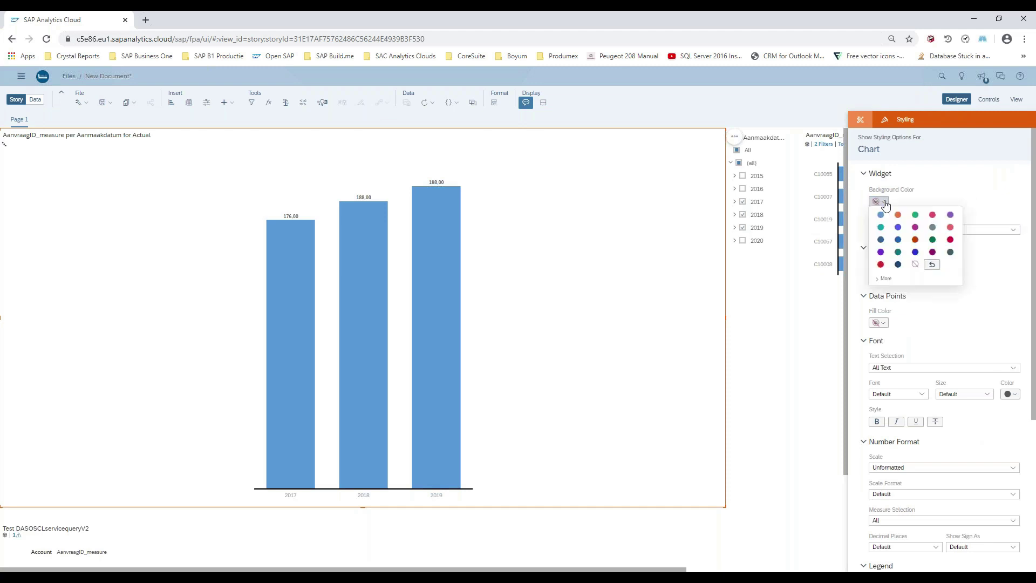
pyautogui.click(886, 279)
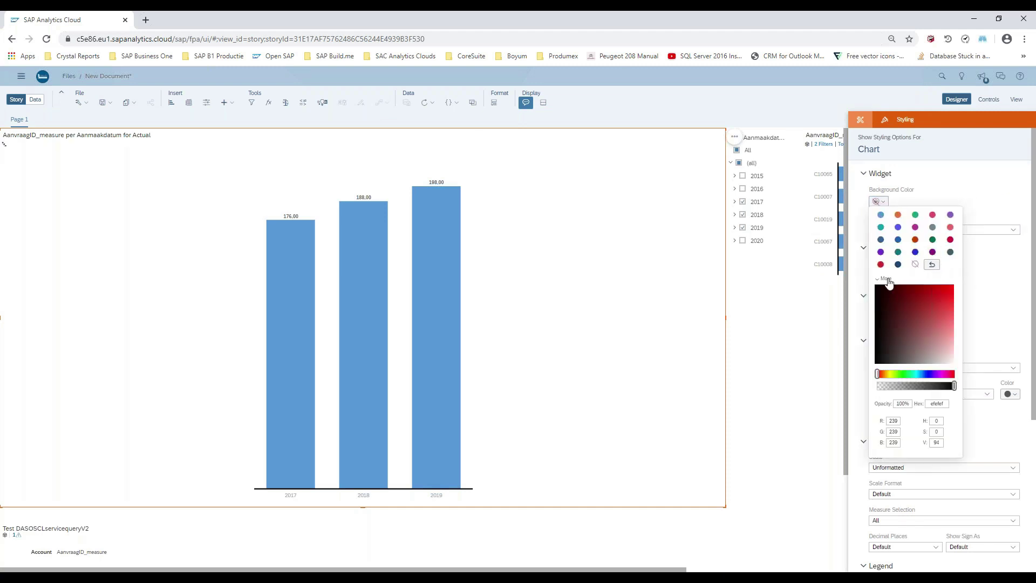
pyautogui.click(890, 374)
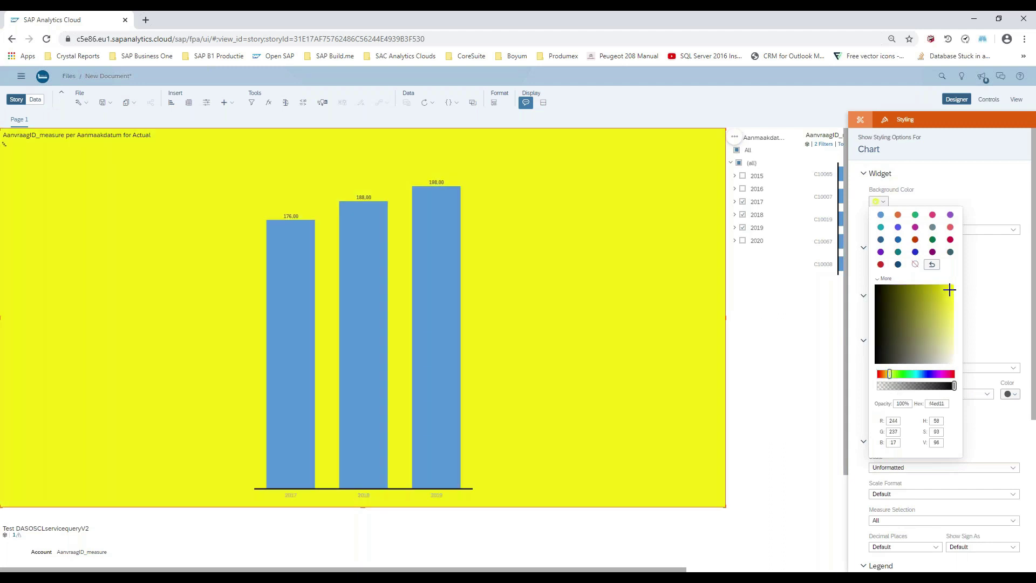
# - Add a red border on all sides of the Aanmaakdatum bar chart with a 16px corner radius
pyautogui.click(861, 201)
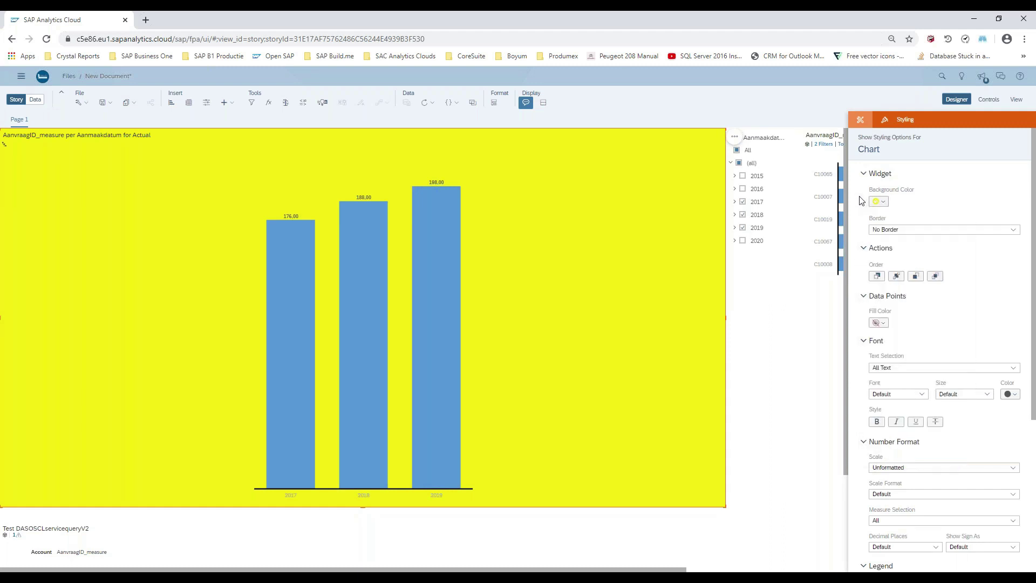
pyautogui.click(1013, 230)
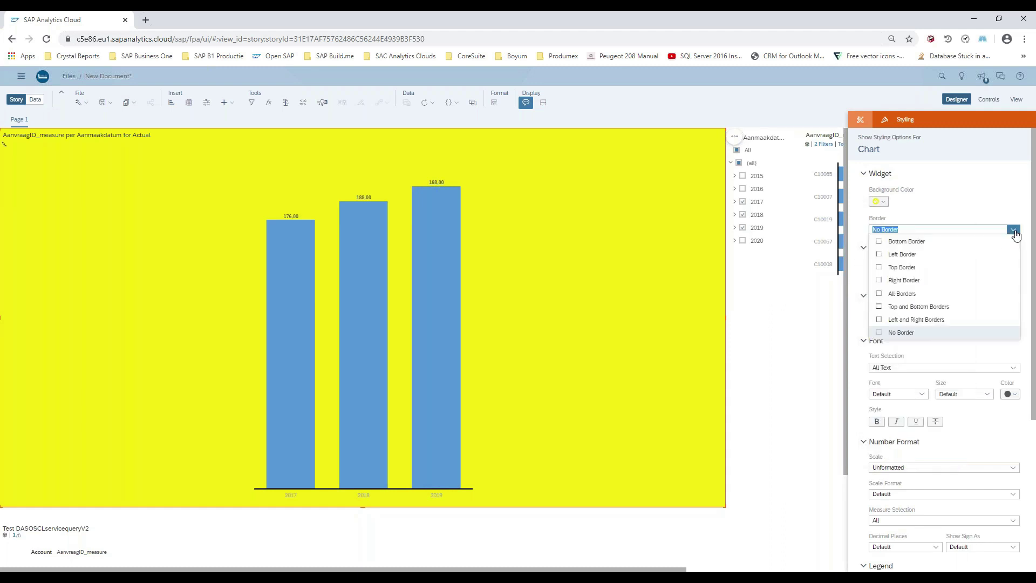
pyautogui.click(899, 293)
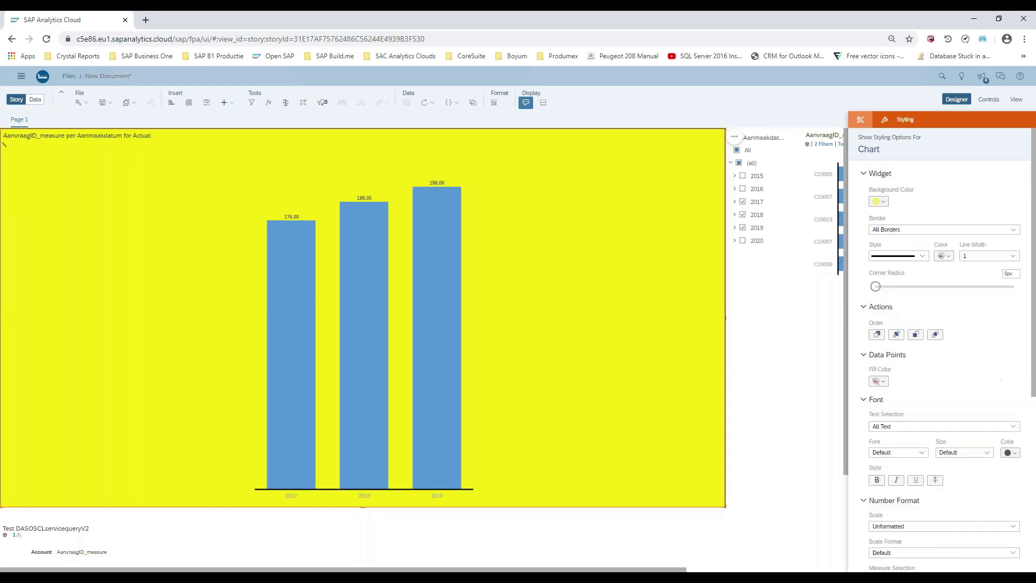
pyautogui.click(944, 256)
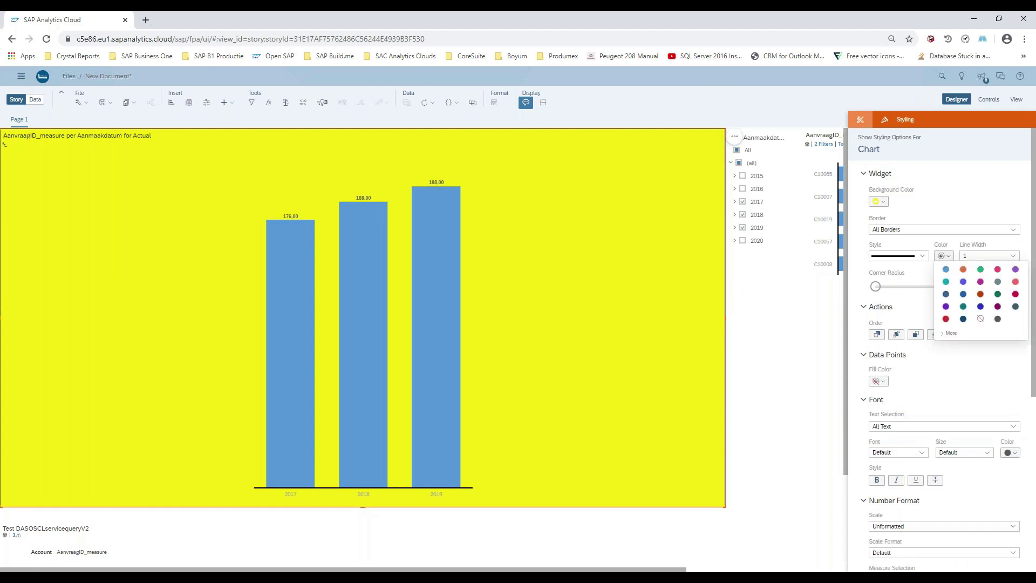
pyautogui.click(980, 296)
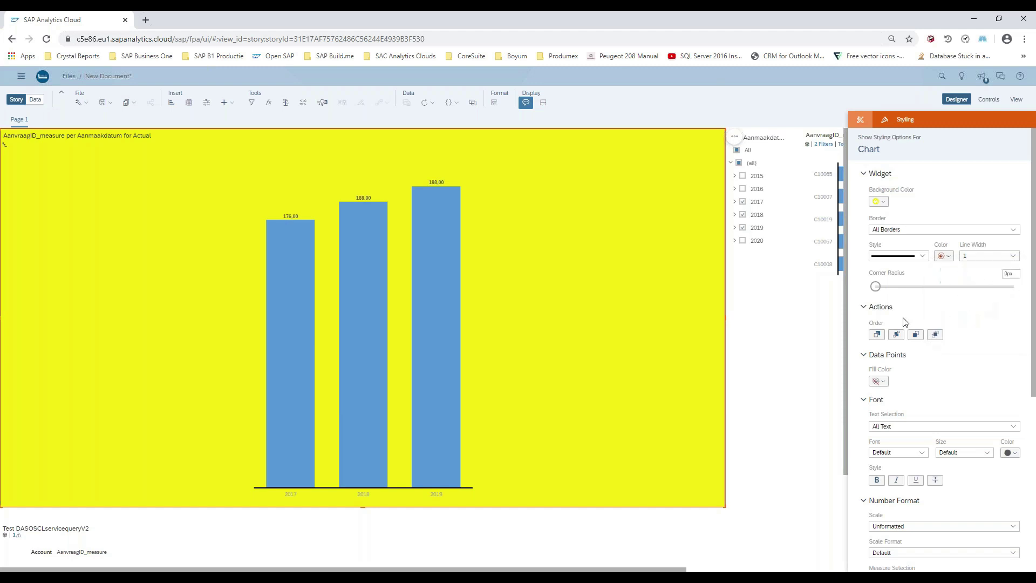
pyautogui.moveTo(875, 286); pyautogui.dragTo(986, 287)
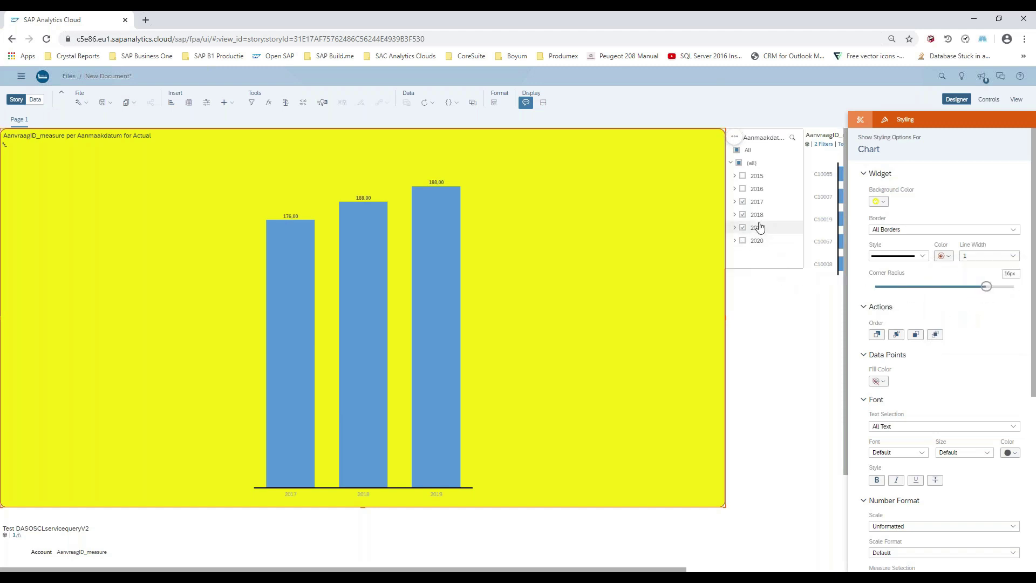
# - Set the page's canvas background colour to grey from the preset palette
pyautogui.click(758, 314)
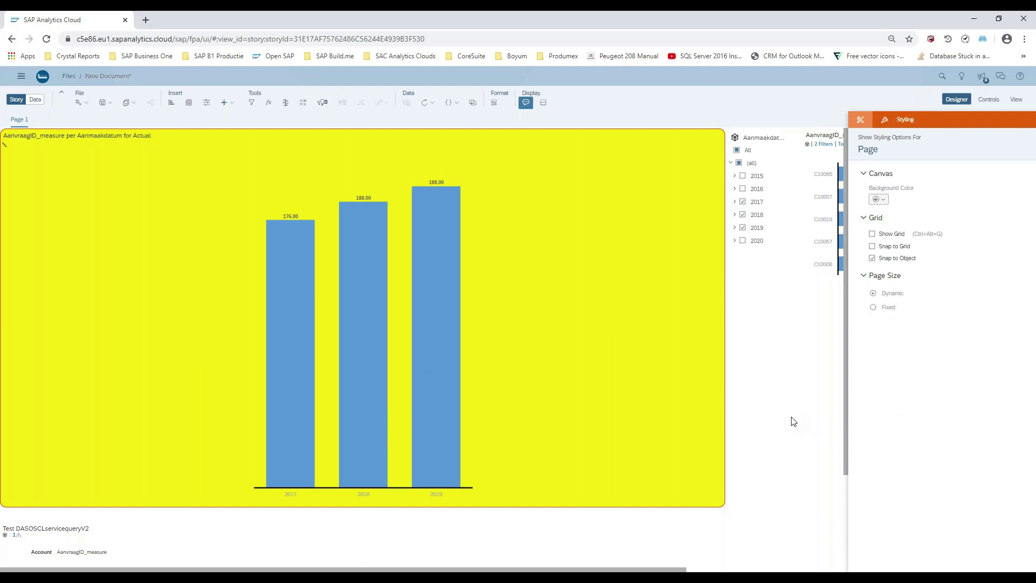
pyautogui.click(878, 199)
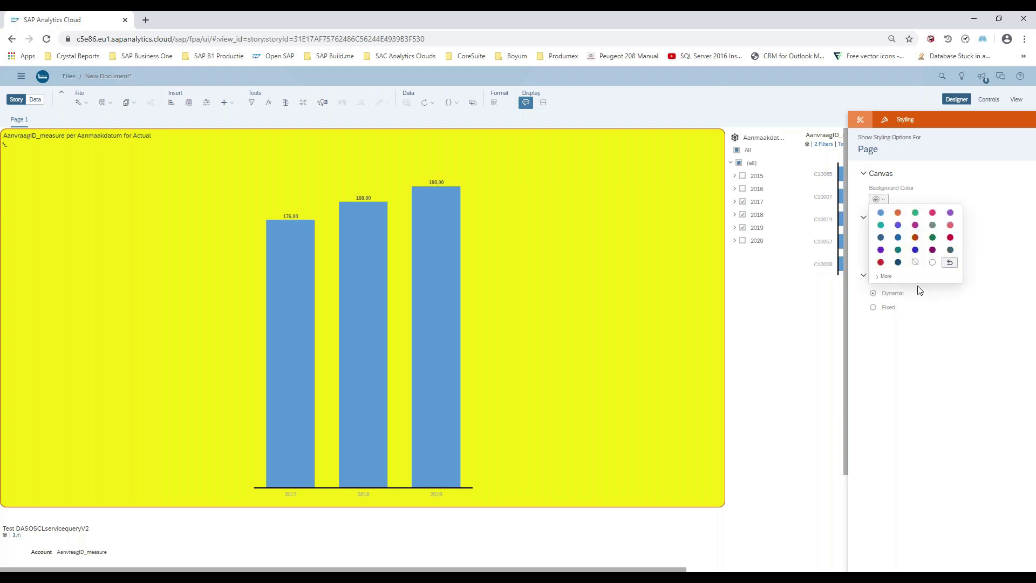
pyautogui.click(932, 225)
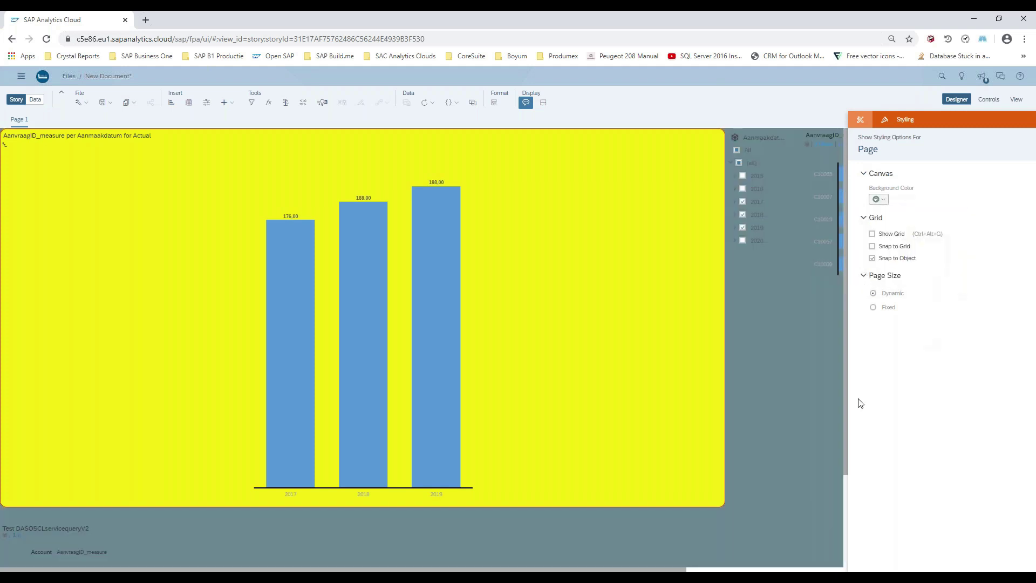
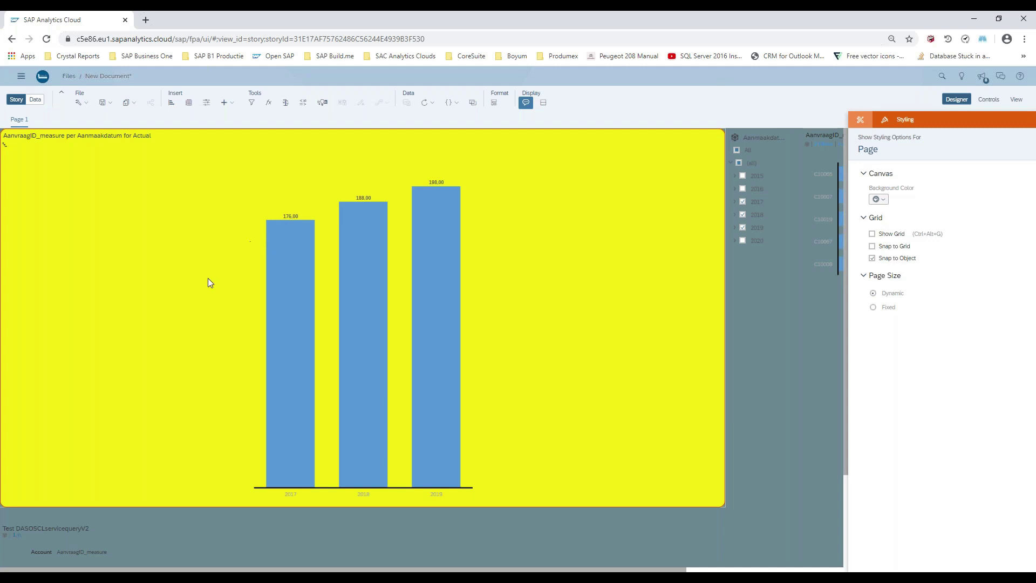
# - Leave the current story without saving and open the DAS Domani Analytics Solutions V2 story from the favorites
pyautogui.click(20, 78)
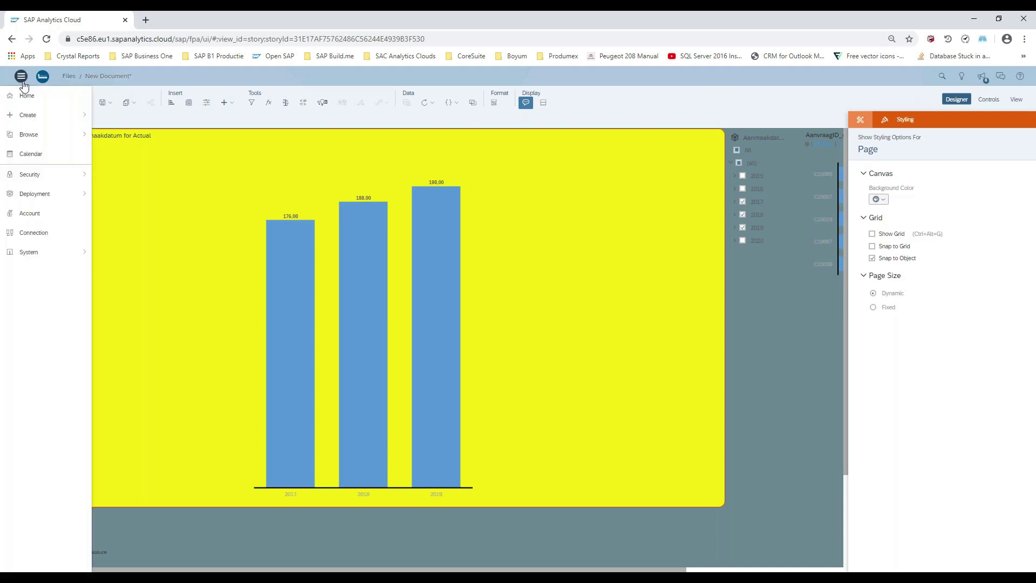
pyautogui.click(34, 115)
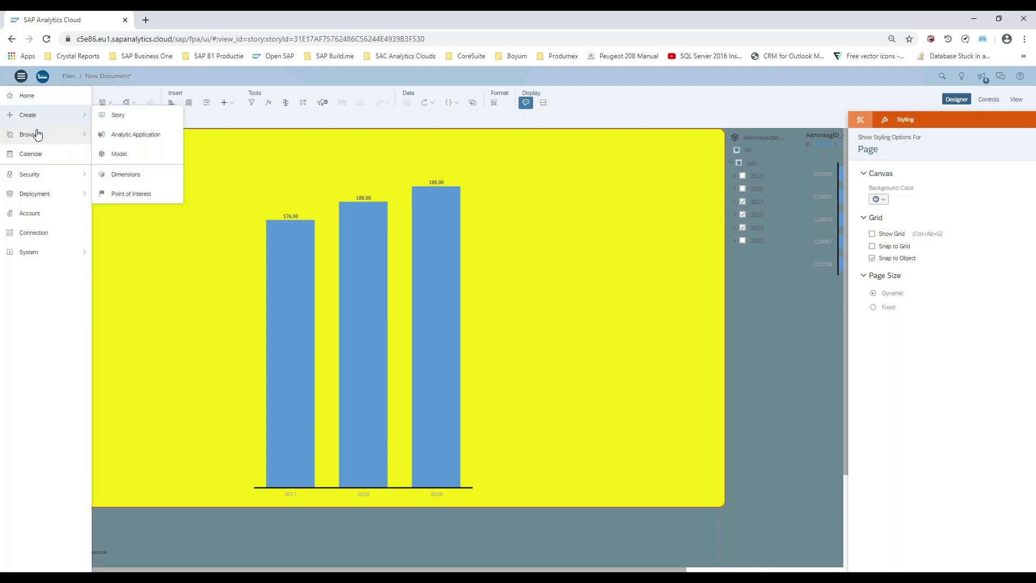
pyautogui.click(34, 134)
pyautogui.click(115, 137)
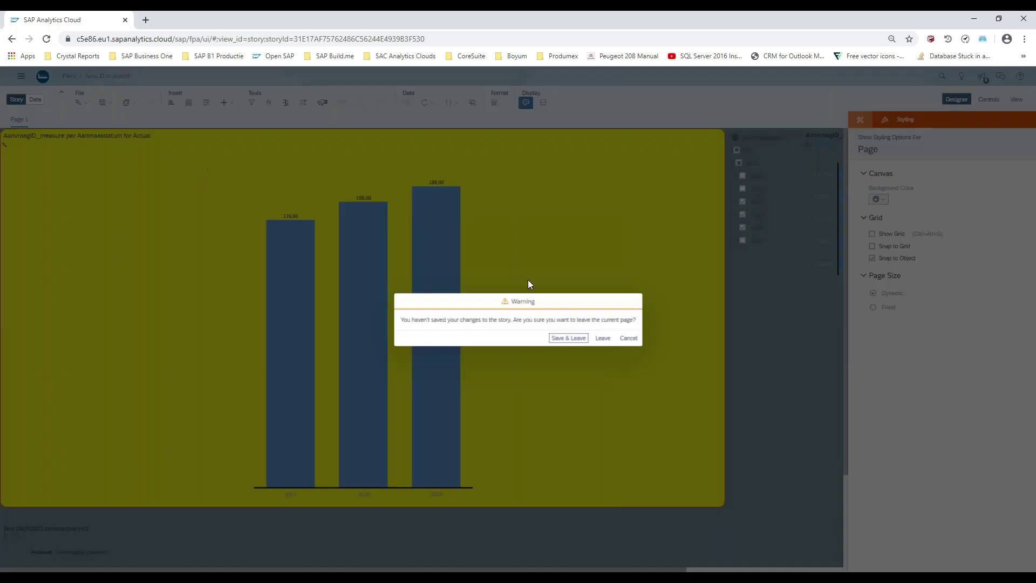
pyautogui.click(602, 338)
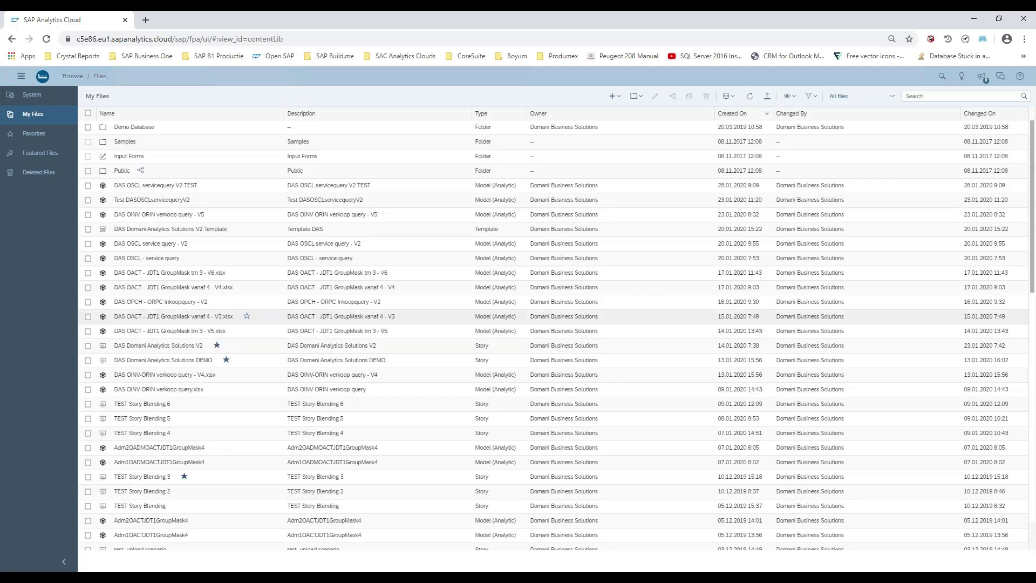
pyautogui.click(39, 136)
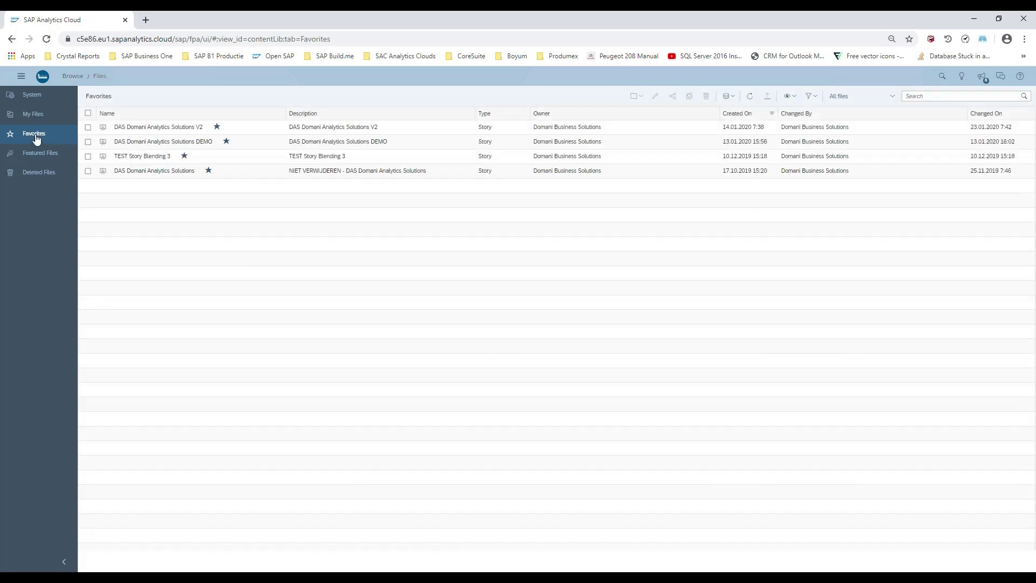
pyautogui.click(160, 127)
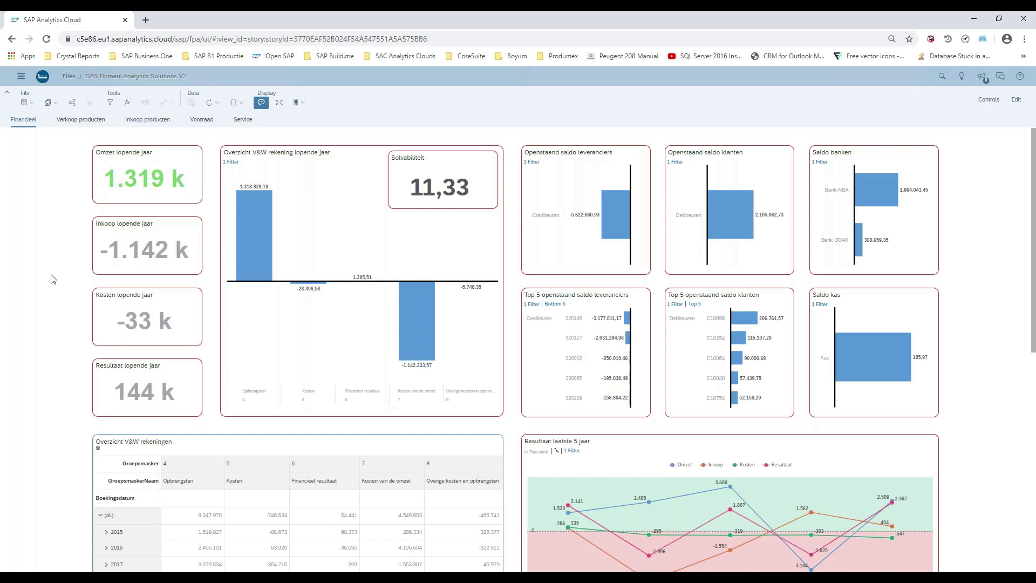
# - Review the Financieel page down to the period comparison chart, return to its beginning and show the browser in full screen
pyautogui.scroll(-6, 52, 279)
pyautogui.scroll(-2, 52, 279)
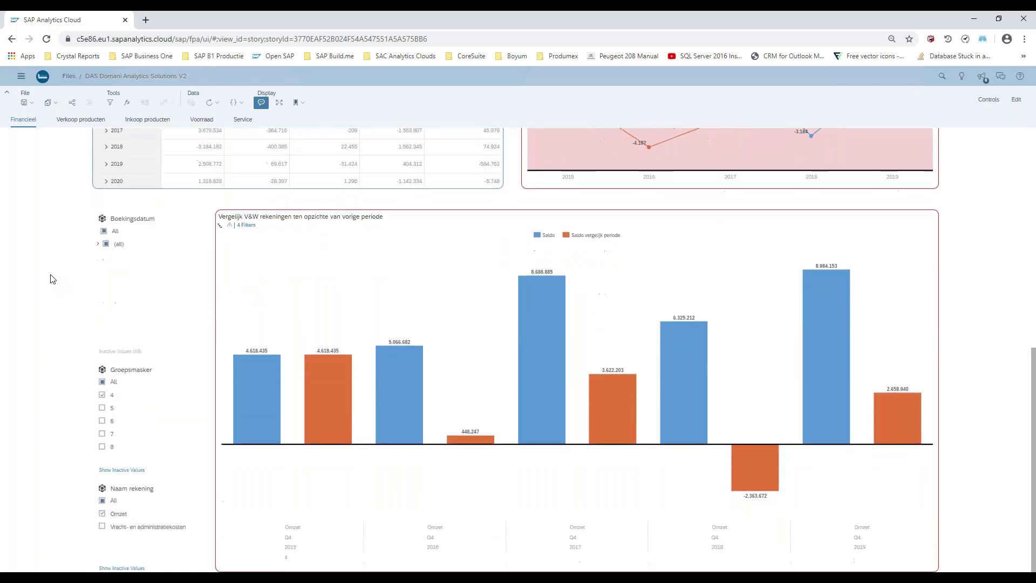
pyautogui.scroll(8, 53, 279)
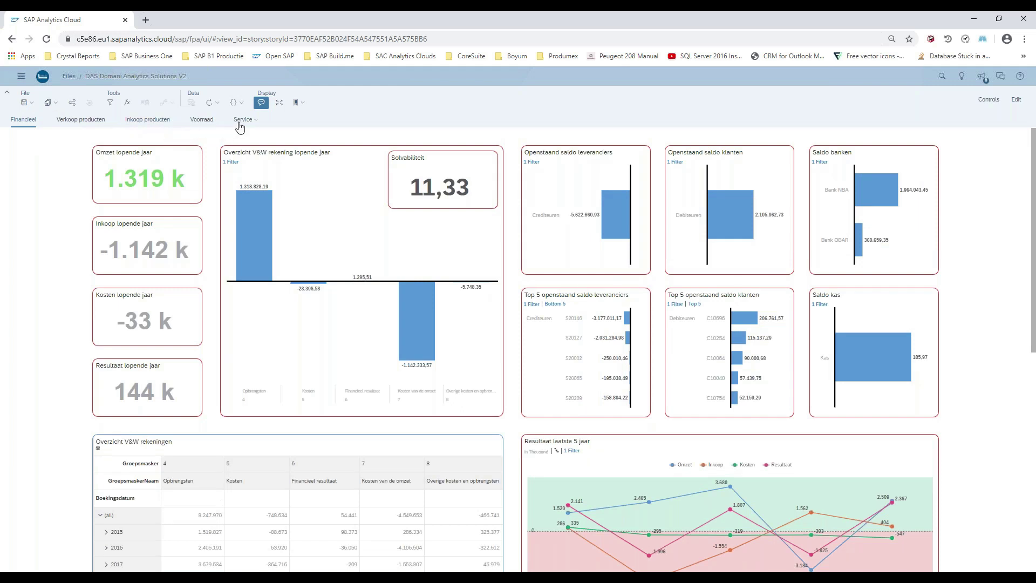
pyautogui.press('F11')
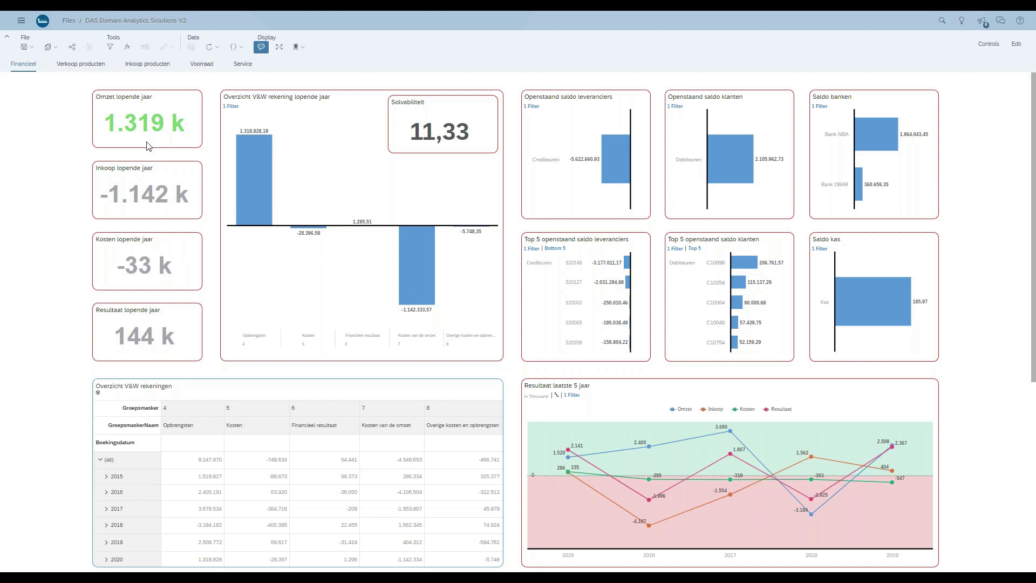
# - Switch the story to edit mode and open the threshold ranges of the Saldo measure for the Omzet lopende jaar tile
pyautogui.moveTo(169, 133)
pyautogui.click(1015, 46)
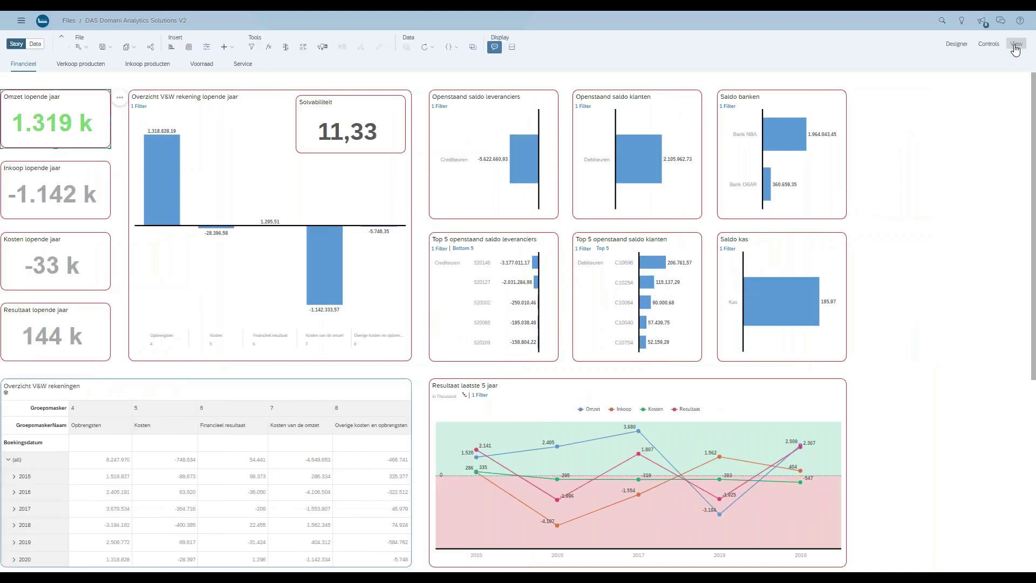
pyautogui.click(956, 44)
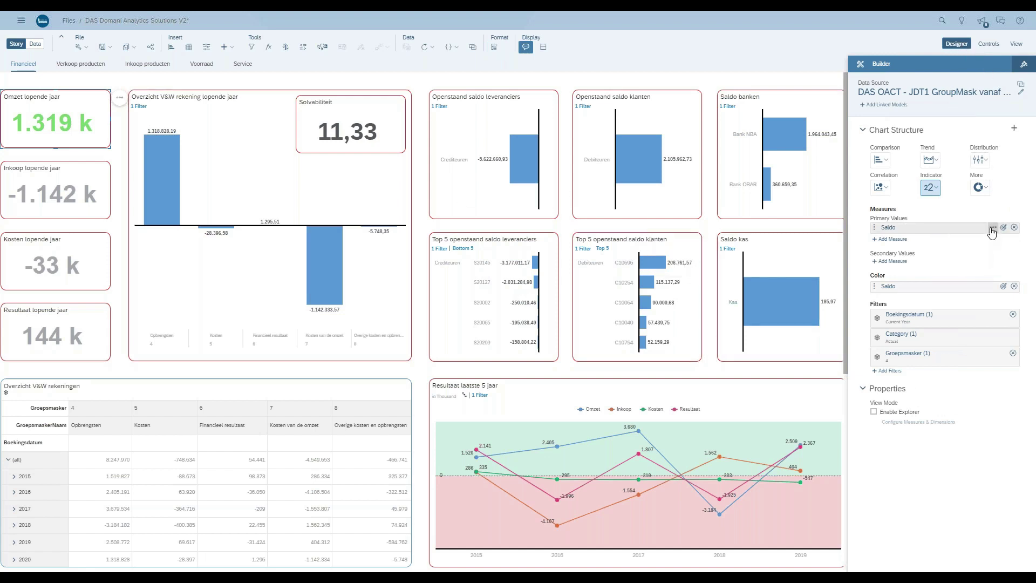
pyautogui.click(1004, 229)
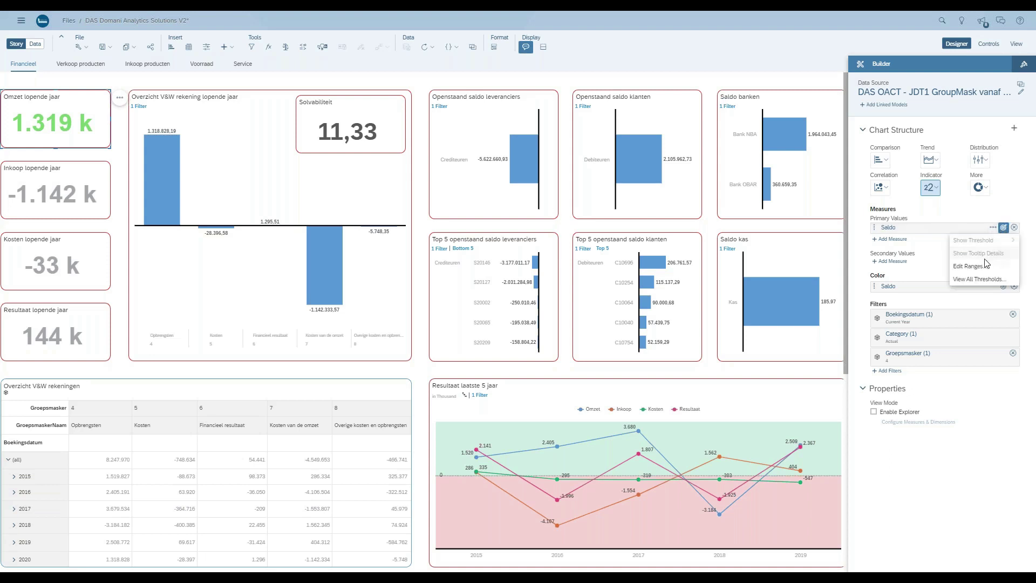
pyautogui.click(980, 266)
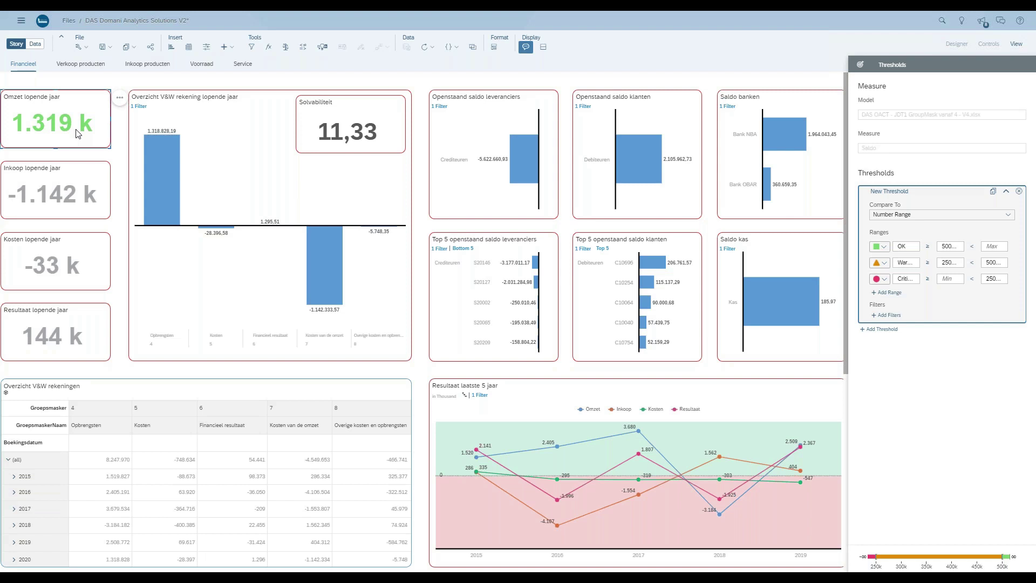
# - Inspect the available actions of the Omzet and Inkoop lopende jaar tiles and the Opbrengsten bar in the Overzicht V&W rekening chart
pyautogui.click(119, 99)
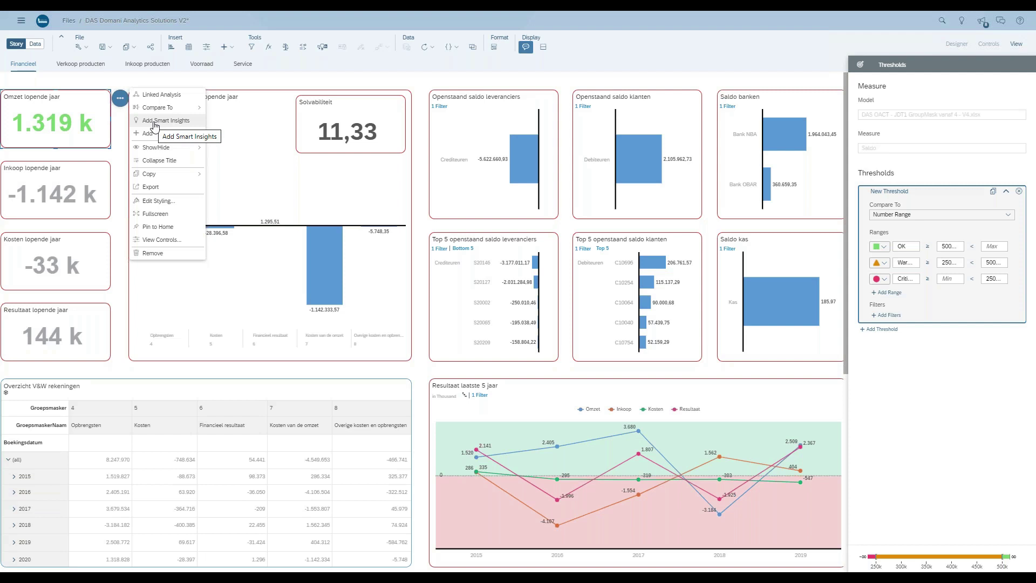
pyautogui.click(88, 178)
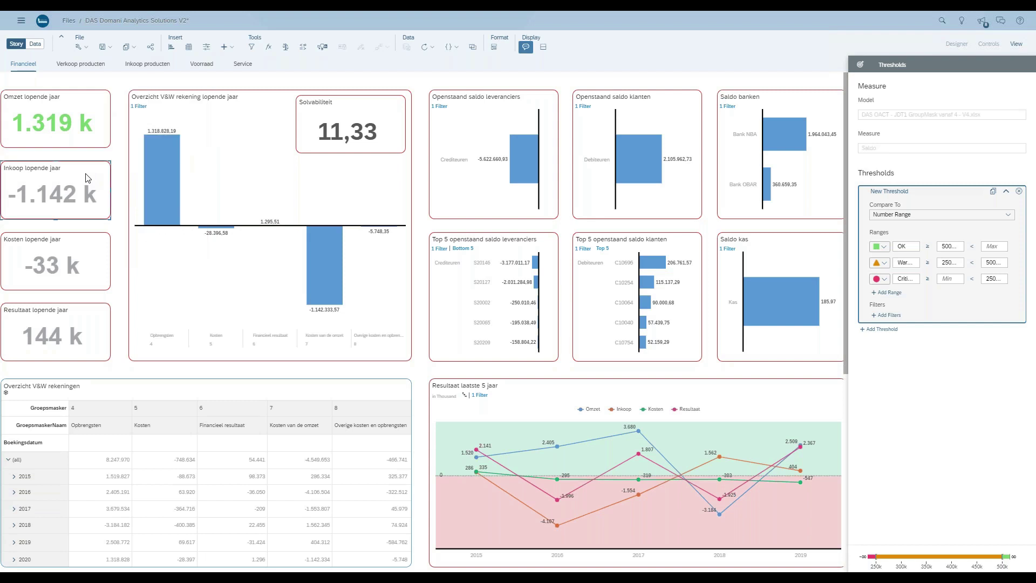
pyautogui.click(120, 170)
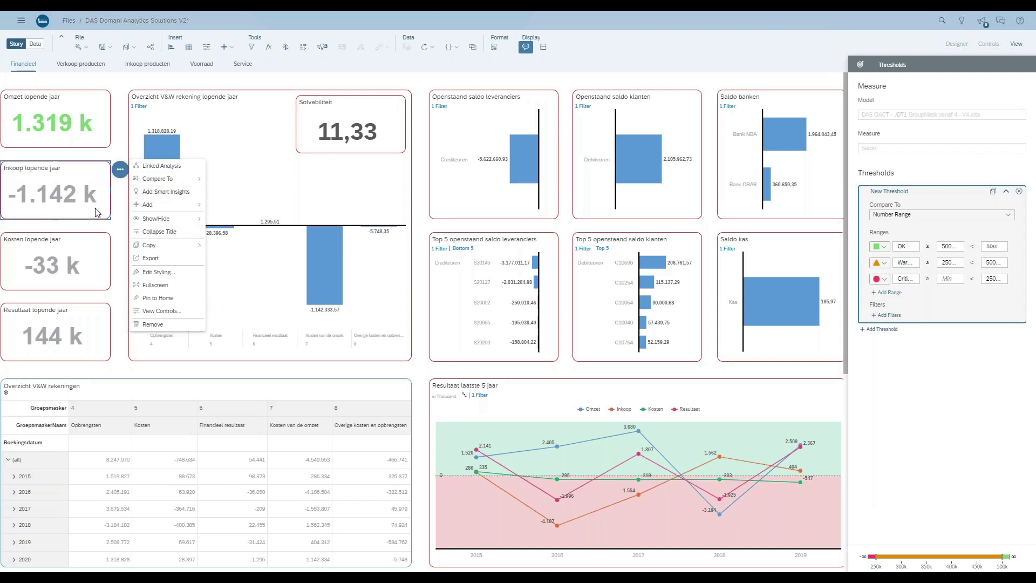
pyautogui.click(252, 140)
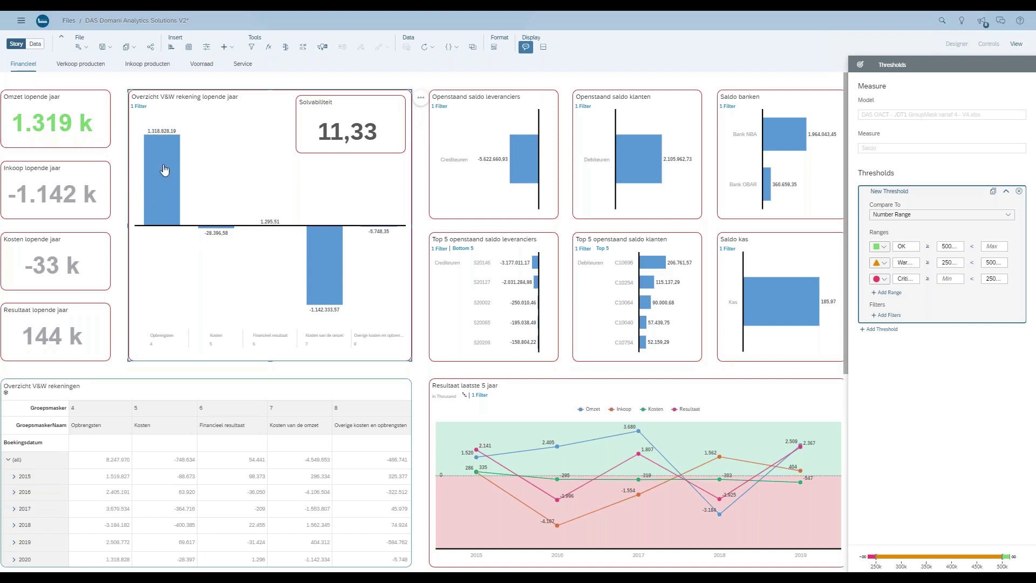
pyautogui.moveTo(157, 146)
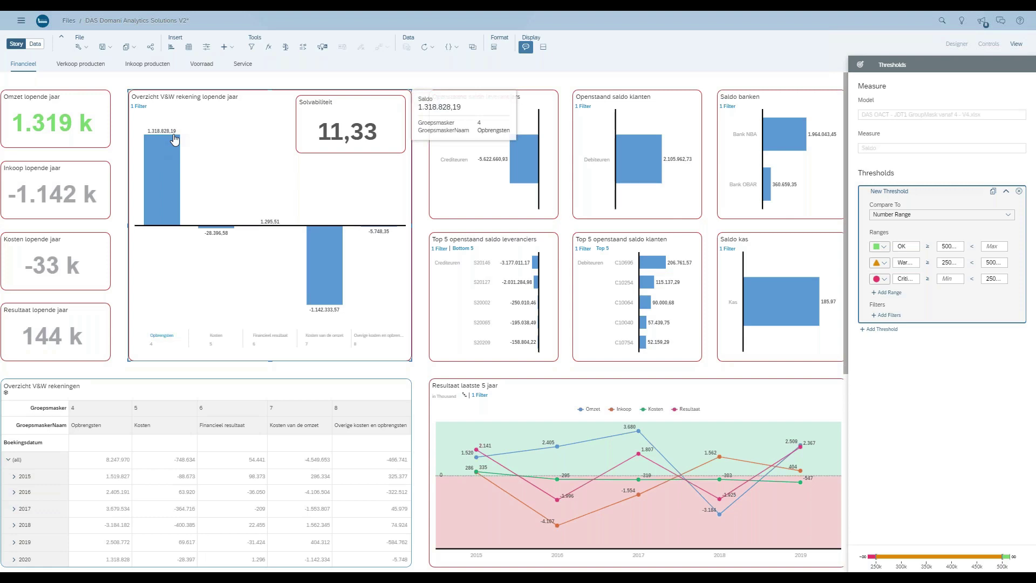
# - Expand 2015, Q1 and March in the Overzicht V&W rekeningen table down to the individual days
pyautogui.scroll(-3, 247, 370)
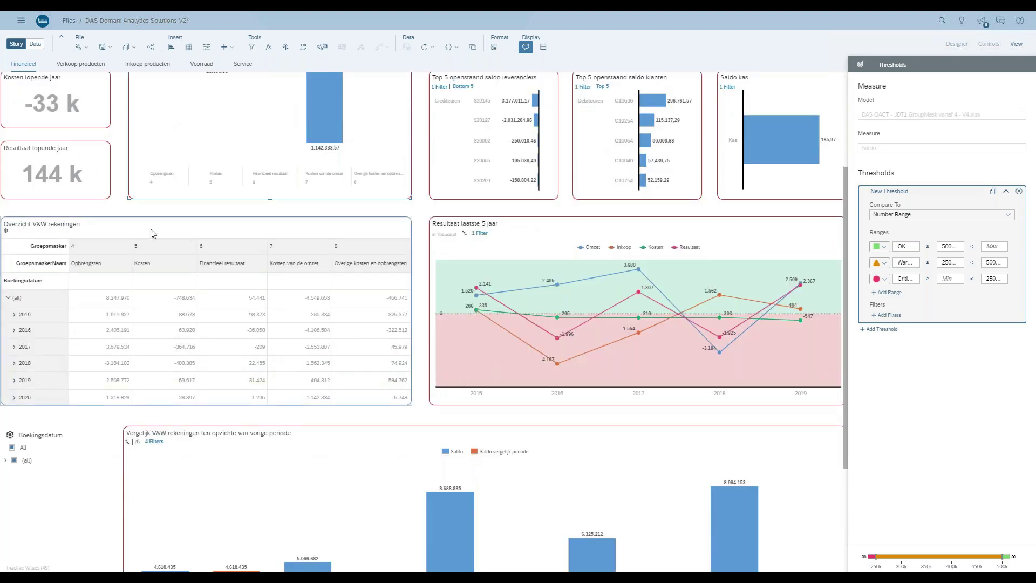
pyautogui.click(15, 318)
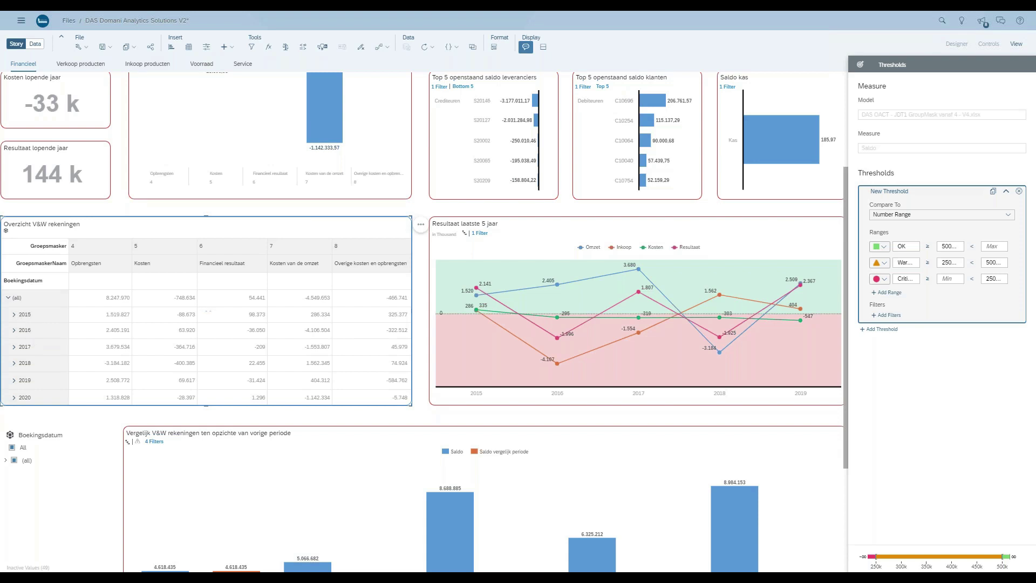
pyautogui.click(14, 315)
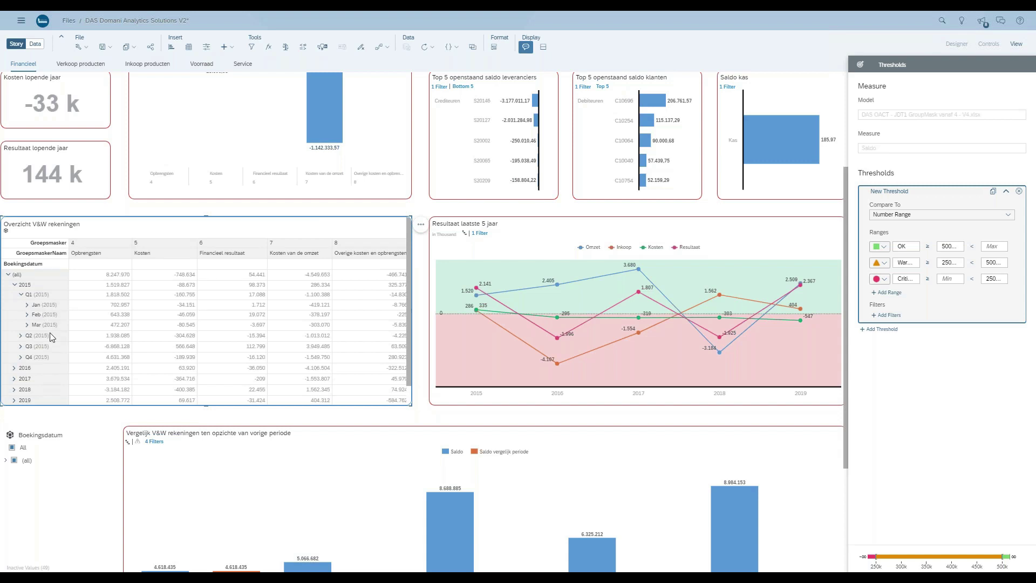
pyautogui.click(27, 326)
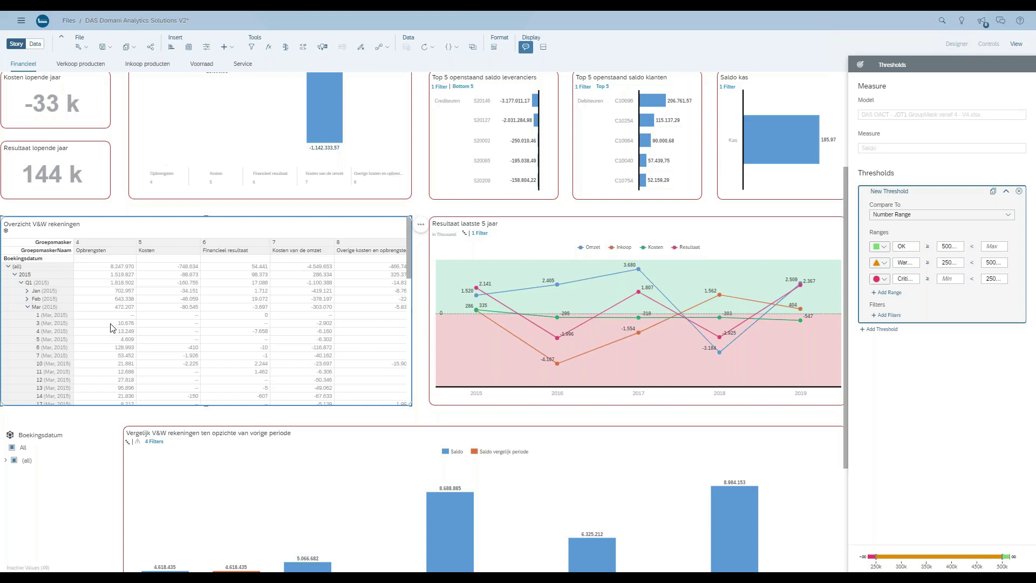
# - Return to the overview charts and select the Openstaand saldo klanten chart
pyautogui.scroll(3, 504, 286)
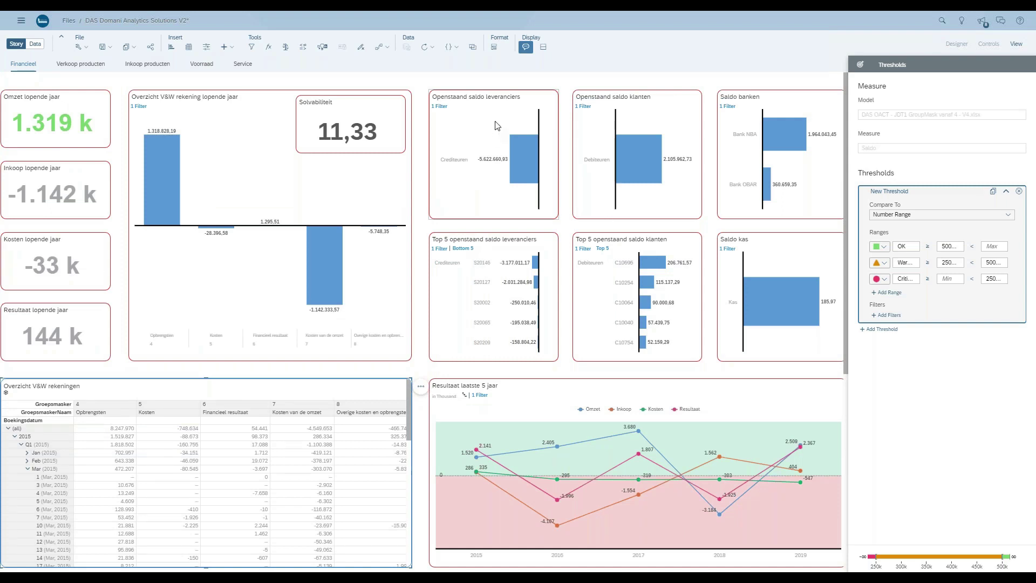
pyautogui.moveTo(654, 155)
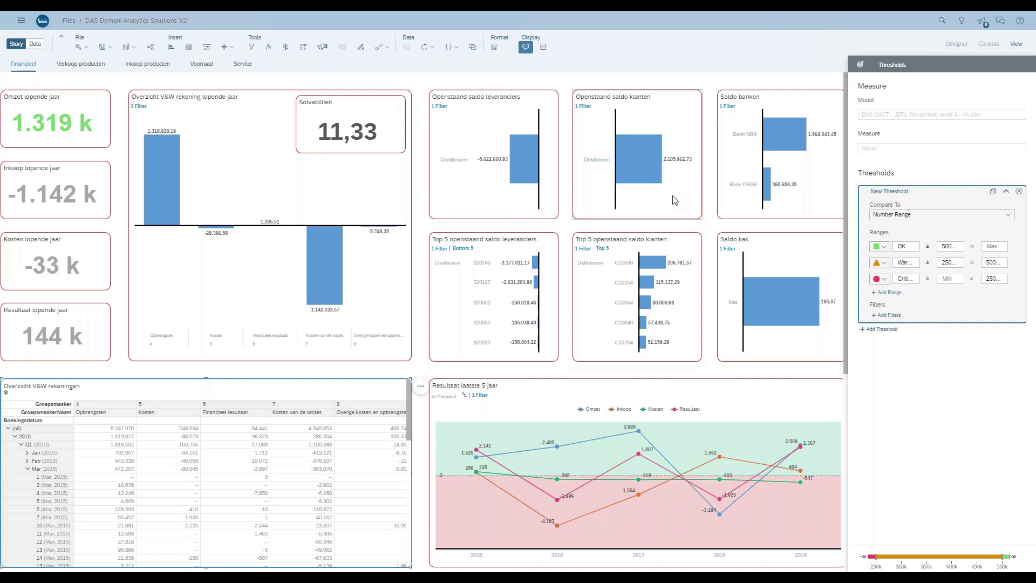
pyautogui.click(671, 137)
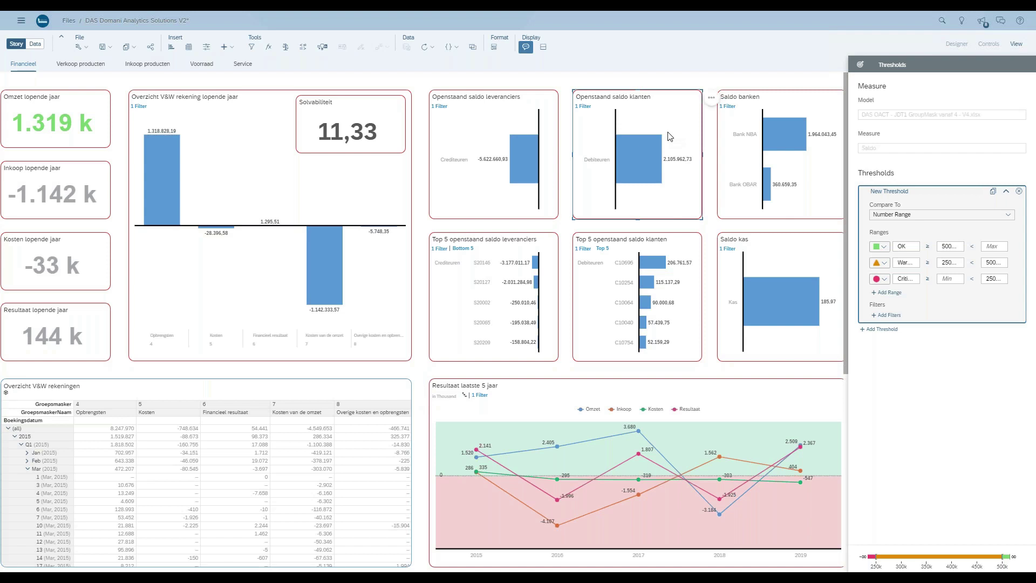
# - Leave the threshold settings and show the builder settings of the Overzicht V&W rekeningen table
pyautogui.moveTo(638, 143)
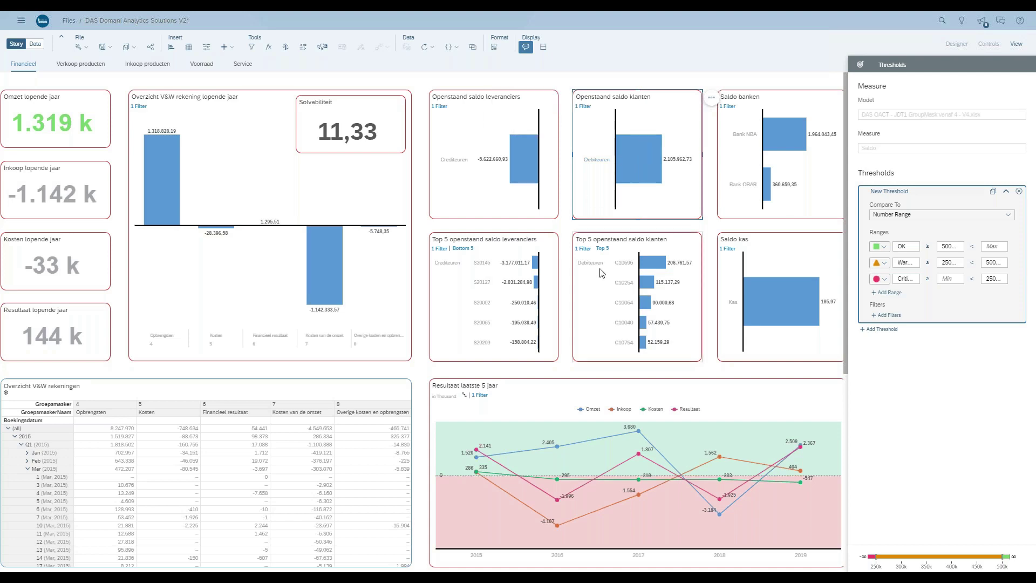
pyautogui.scroll(-5, 602, 273)
pyautogui.scroll(1, 600, 268)
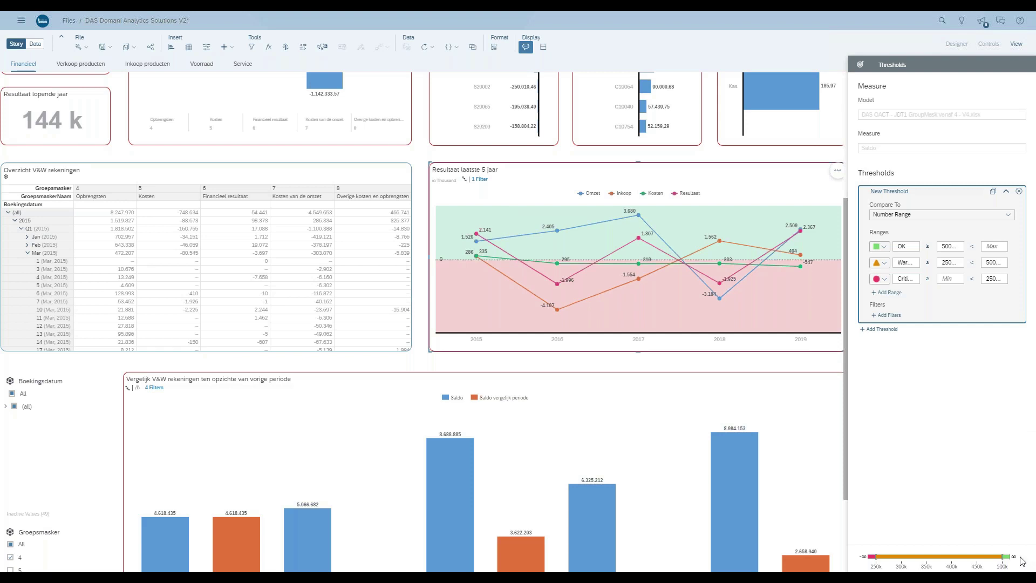
pyautogui.press('Escape')
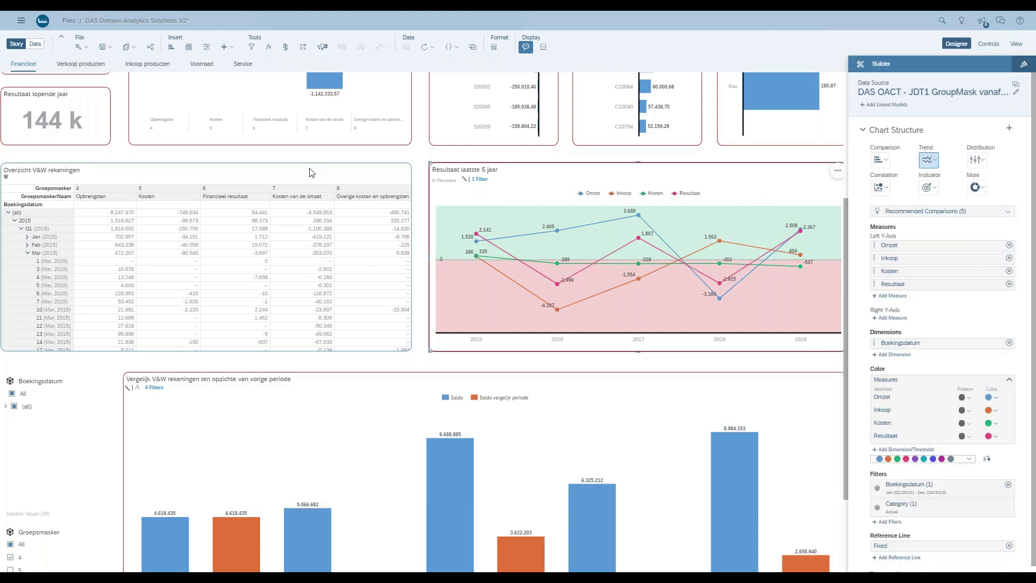
pyautogui.click(318, 182)
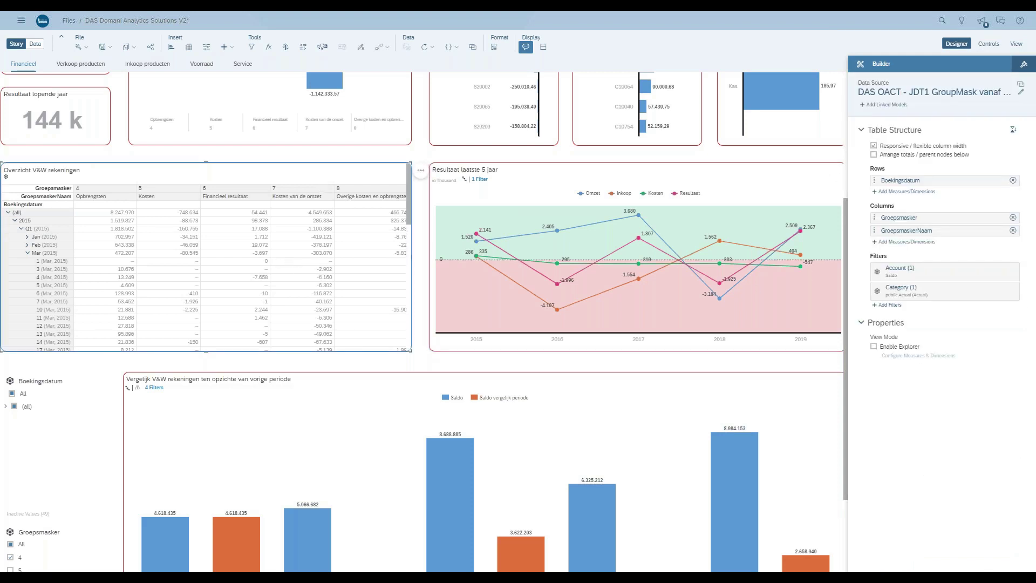
# - Review the calculation definition of the Omzet measure in the Resultaat laatste 5 jaar chart without changing it
pyautogui.click(587, 180)
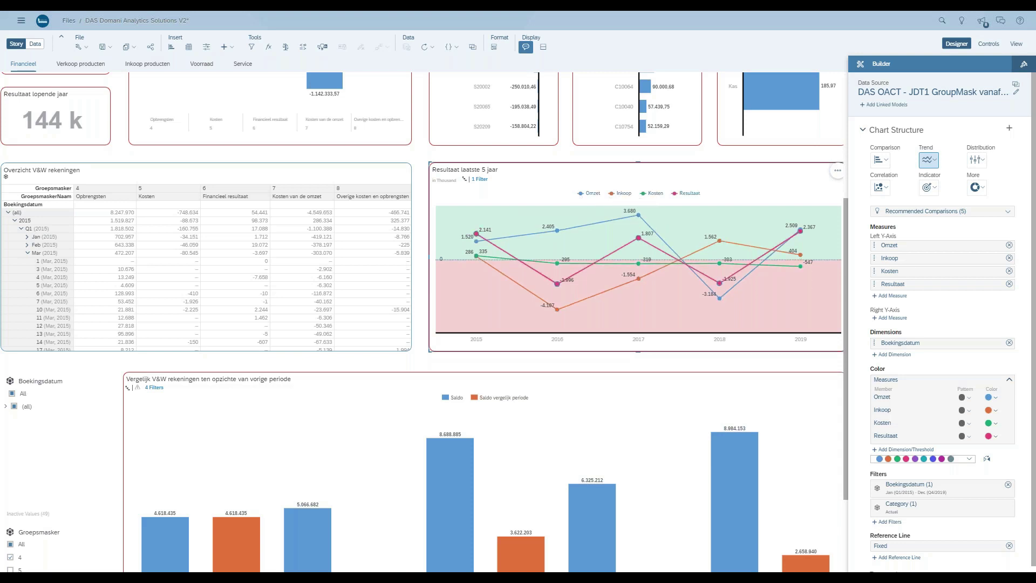
pyautogui.moveTo(997, 247)
pyautogui.click(997, 247)
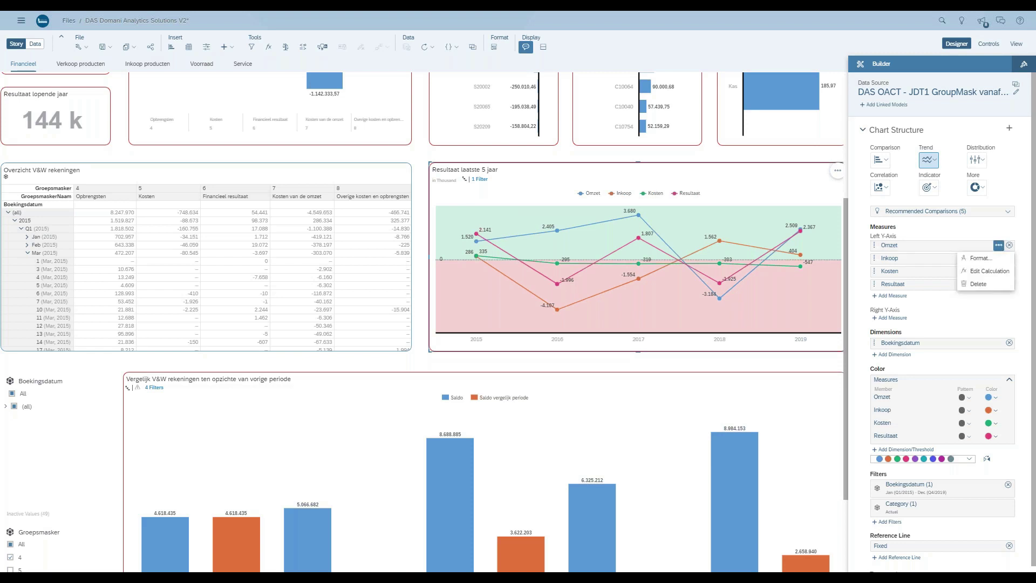
pyautogui.click(992, 271)
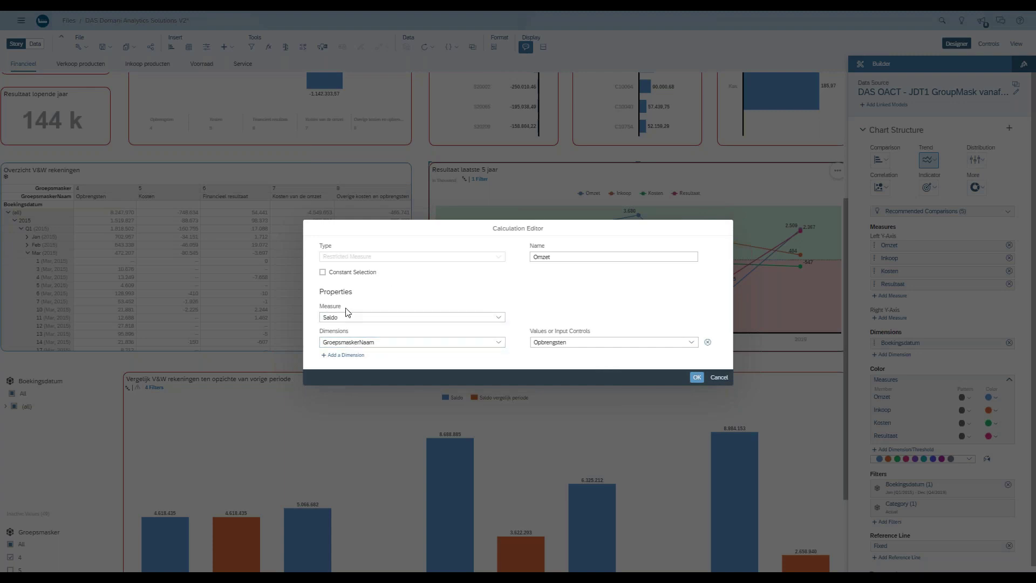
pyautogui.click(720, 379)
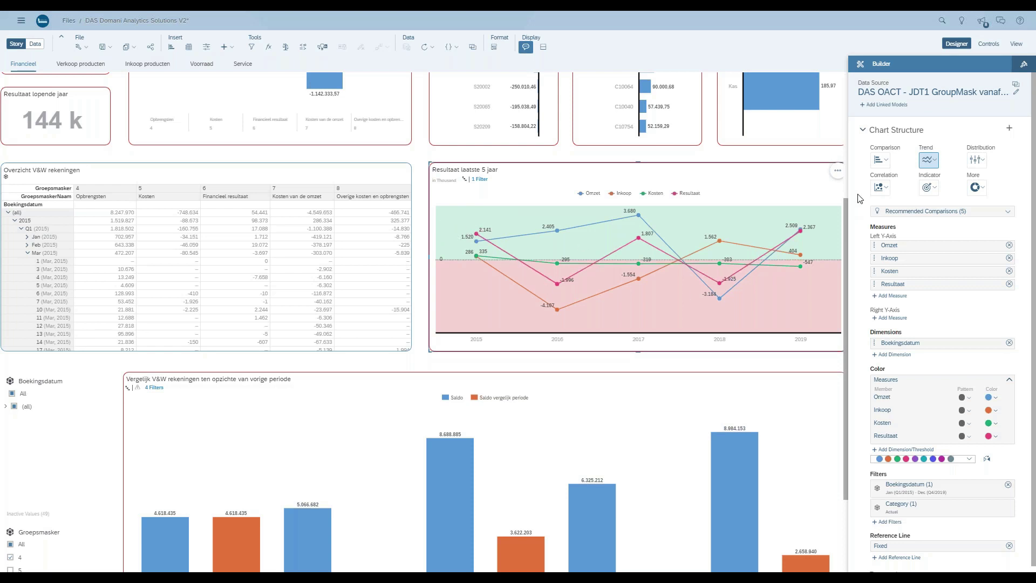
# - Try the Resultaat laatste 5 jaar chart as a bar chart and an area chart, and restore the line chart
pyautogui.click(888, 164)
pyautogui.click(896, 177)
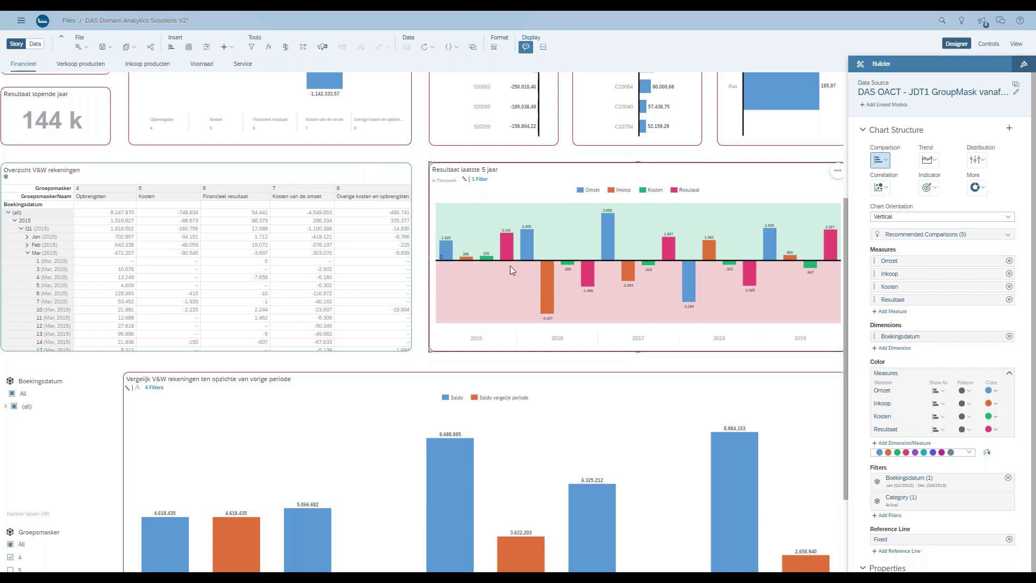
pyautogui.click(924, 160)
pyautogui.click(941, 178)
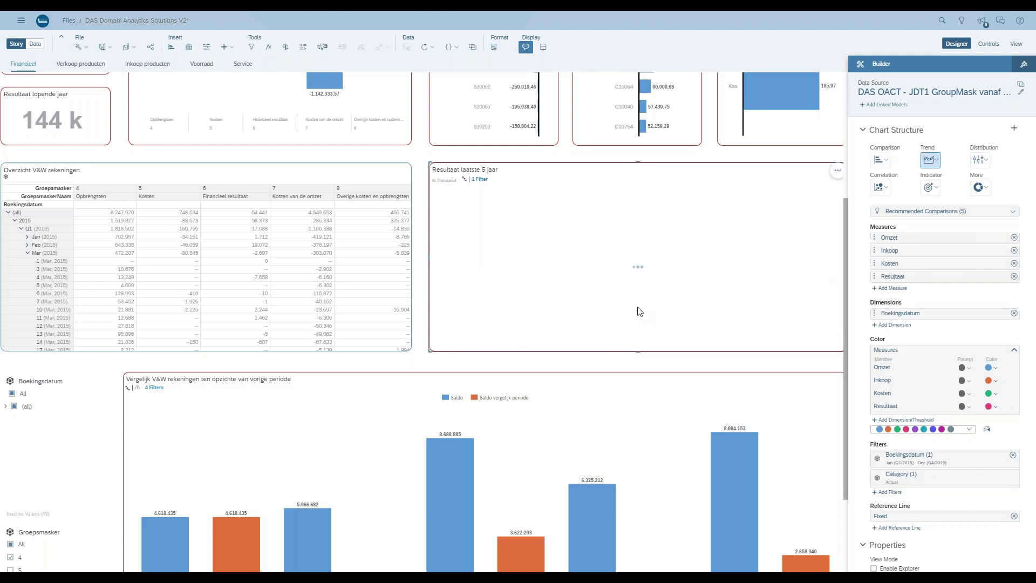
pyautogui.click(930, 160)
pyautogui.click(935, 190)
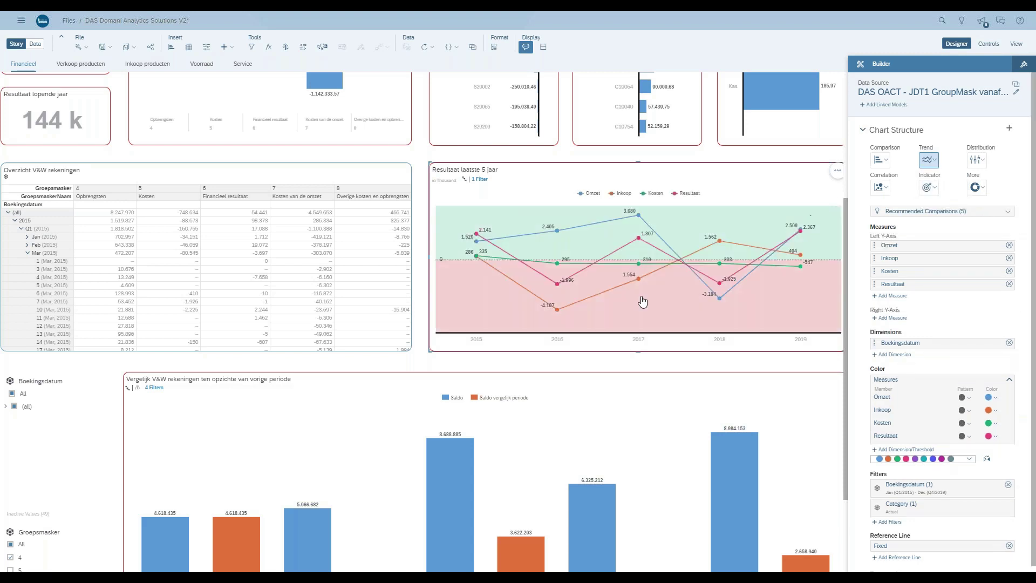
# - Switch the story to view mode and examine the Saldo and Saldo vergelijk periode bars in the Vergelijk V&W rekeningen chart
pyautogui.scroll(-3, 351, 383)
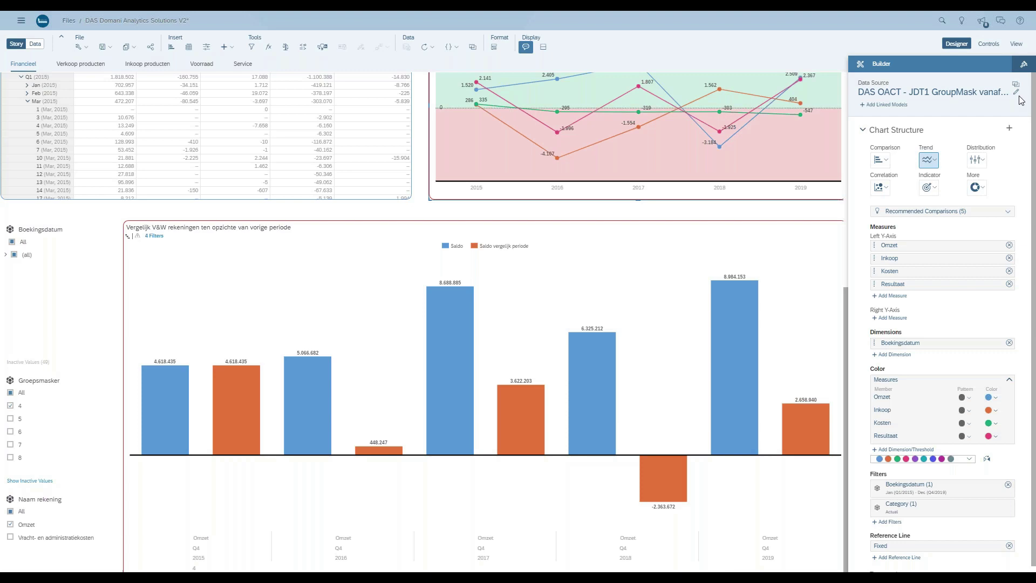
pyautogui.click(1016, 46)
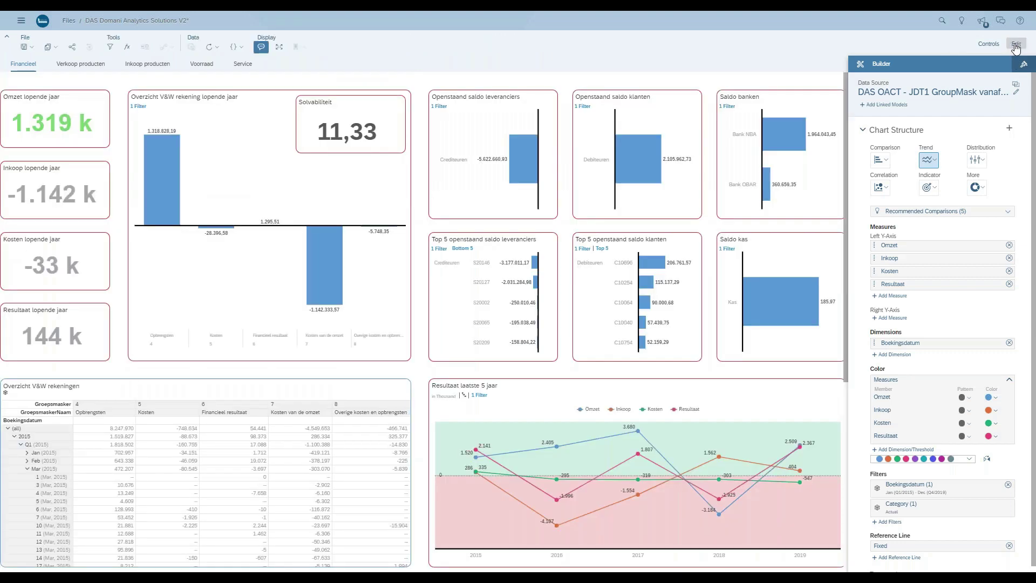
pyautogui.scroll(-7, 920, 417)
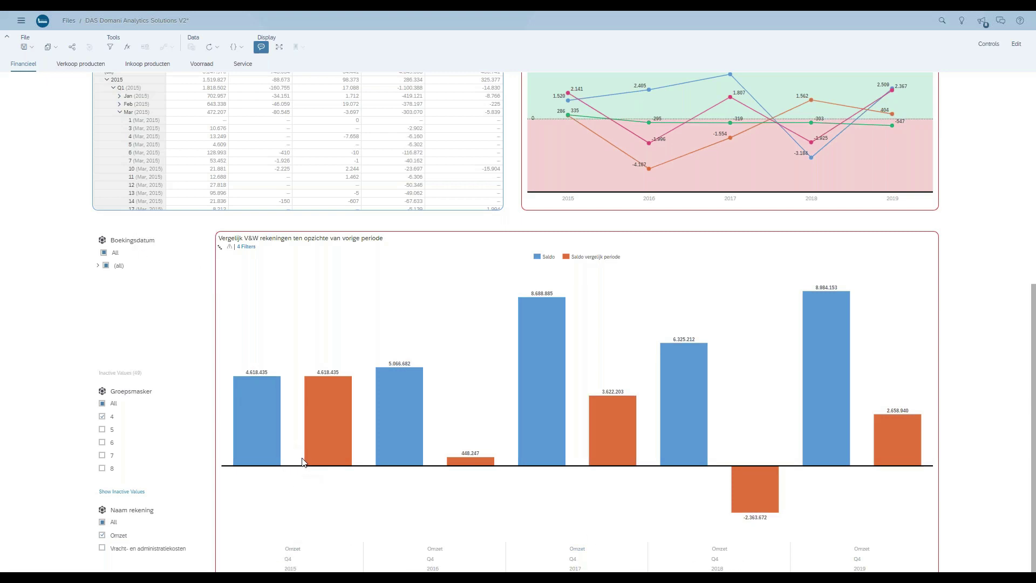
pyautogui.moveTo(317, 455)
pyautogui.moveTo(278, 463)
pyautogui.moveTo(324, 399)
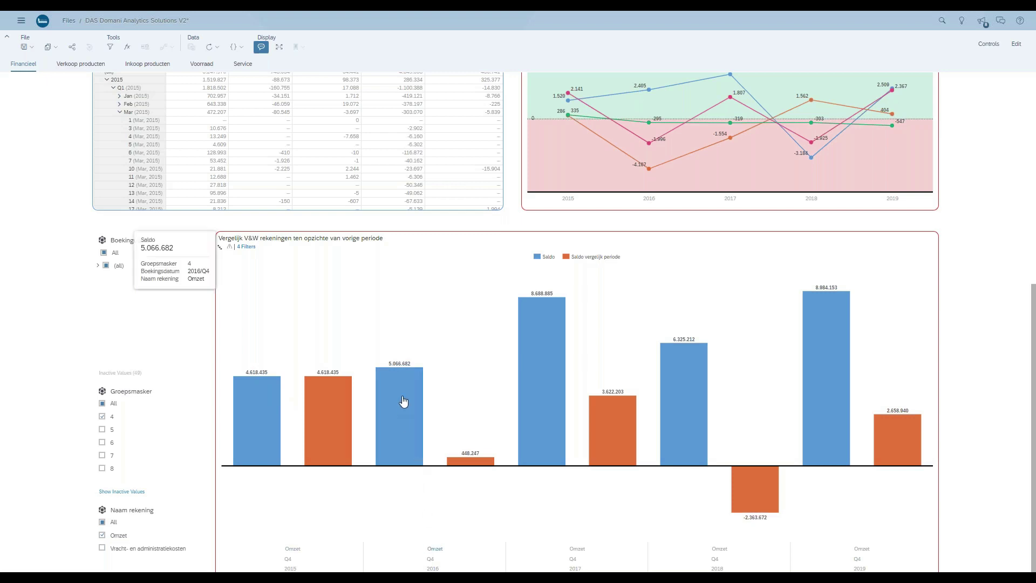
pyautogui.moveTo(301, 380)
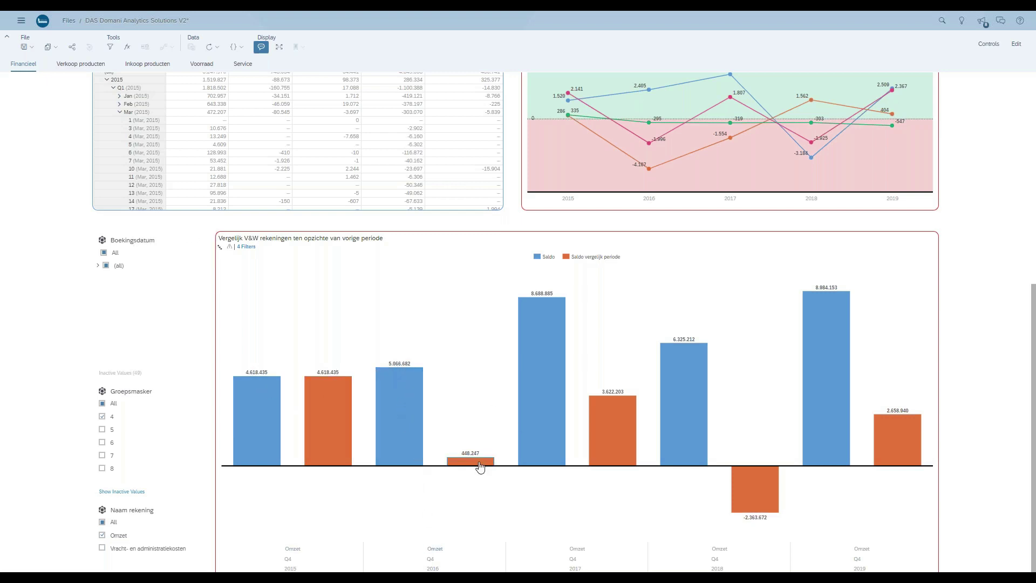
pyautogui.moveTo(475, 466)
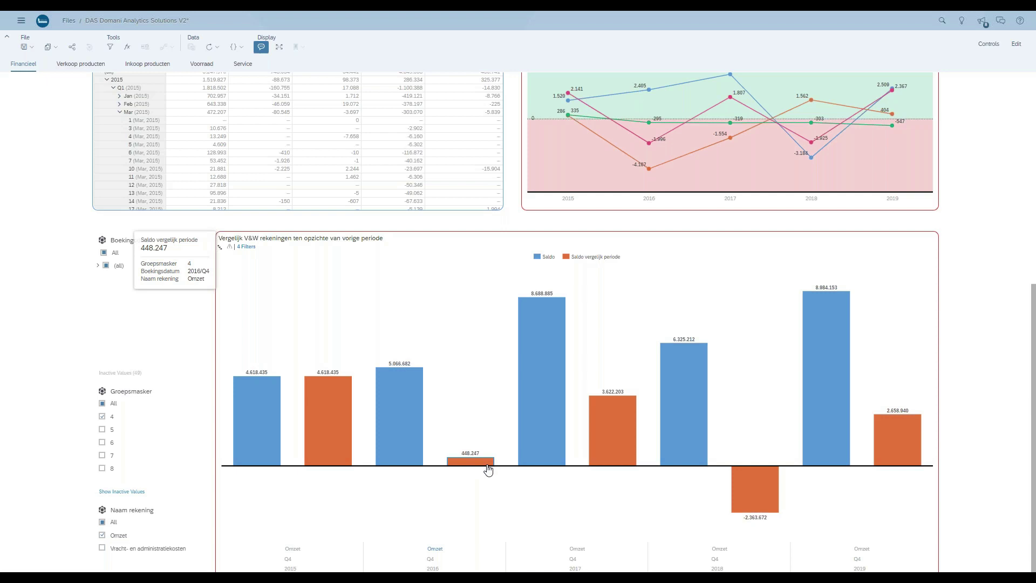
pyautogui.moveTo(557, 398)
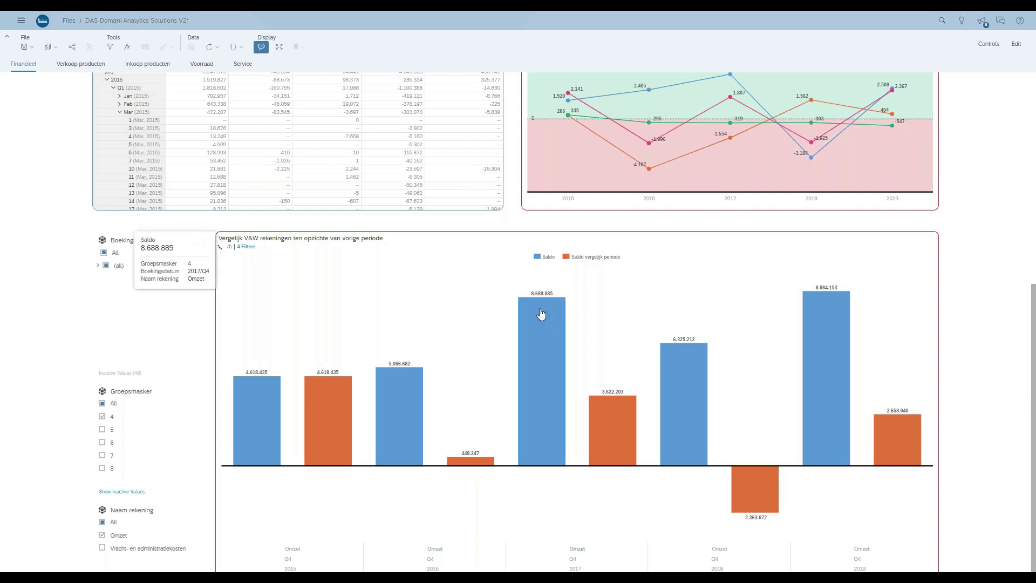
pyautogui.moveTo(604, 430)
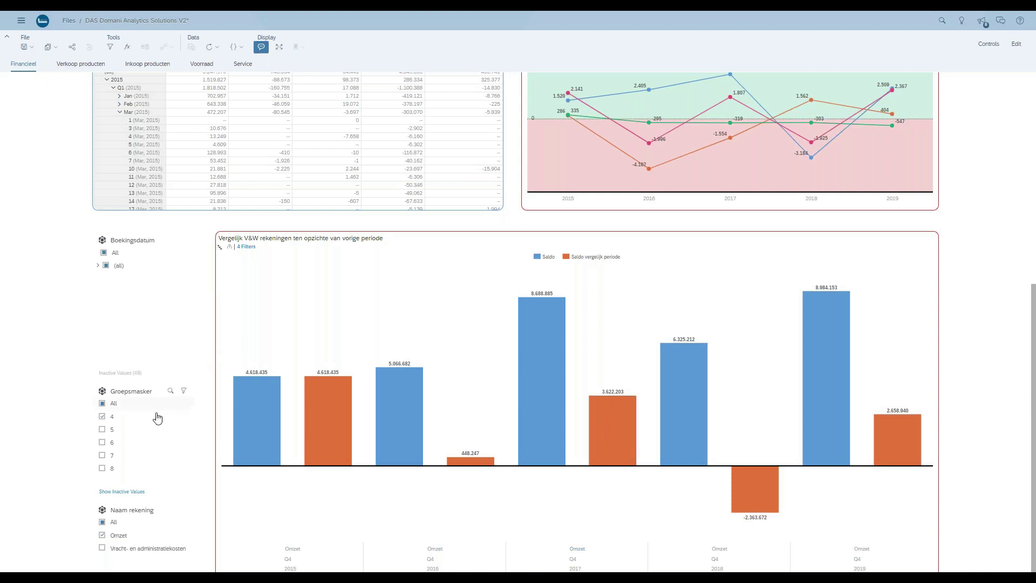
# - Expand the Boekingsdatum input control to its years with all dates selected, and view its controls
pyautogui.click(98, 266)
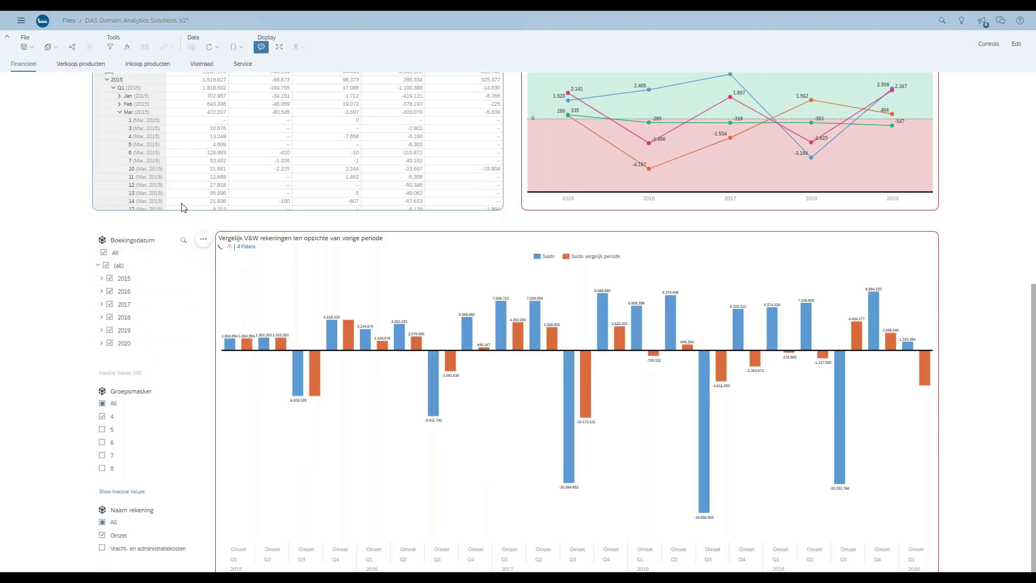
pyautogui.click(203, 239)
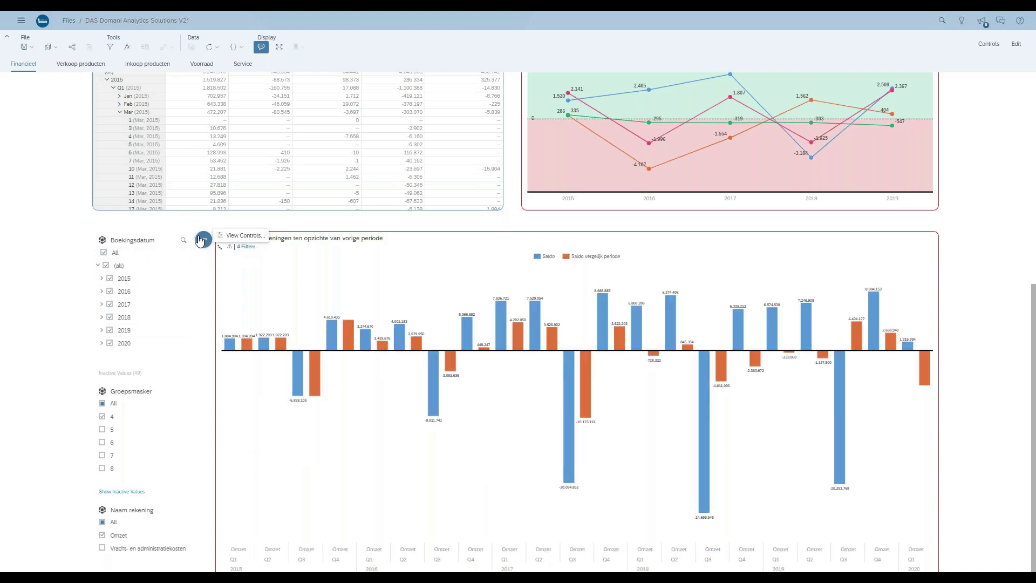
pyautogui.click(240, 236)
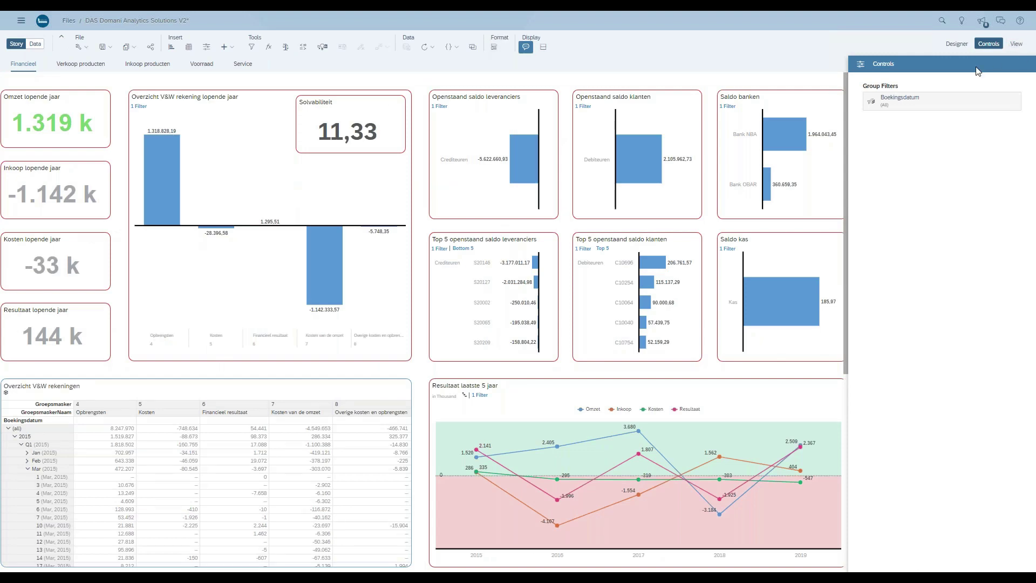
# - Connect the Resultaat laatste 5 jaar chart to the Boekingsdatum input control through Linked Analysis
pyautogui.click(958, 48)
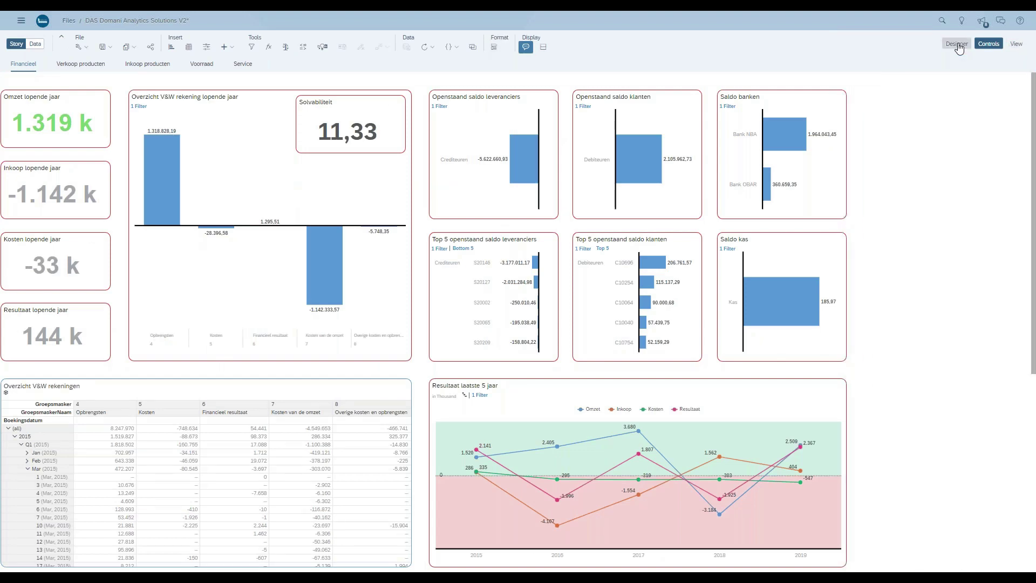
pyautogui.scroll(-3, 840, 243)
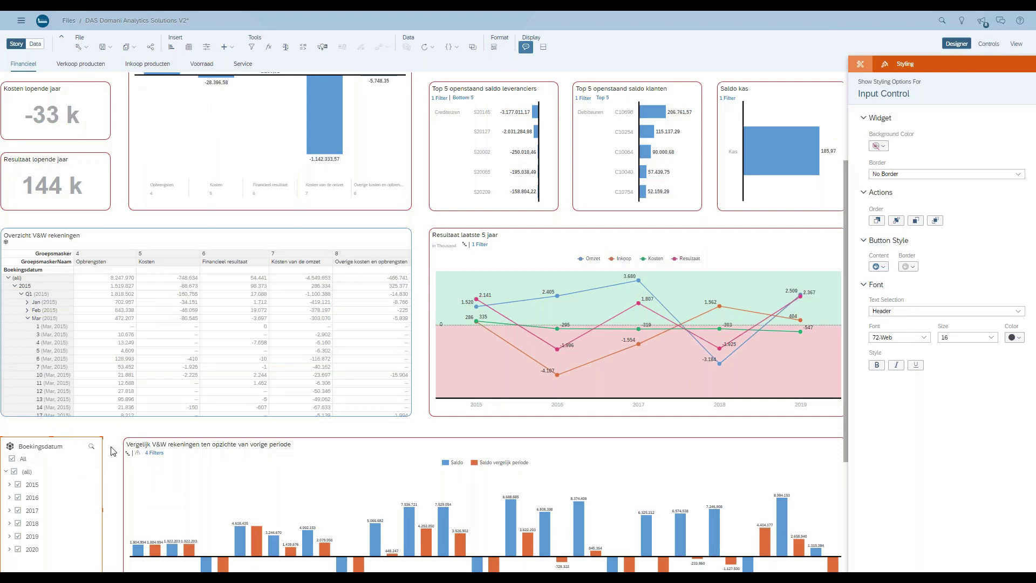
pyautogui.click(110, 445)
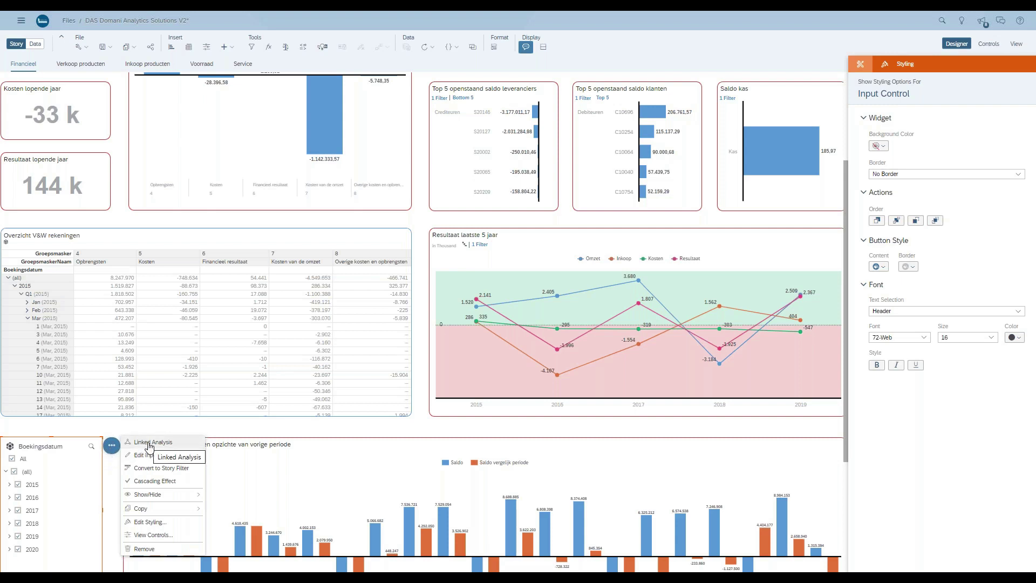
pyautogui.click(150, 444)
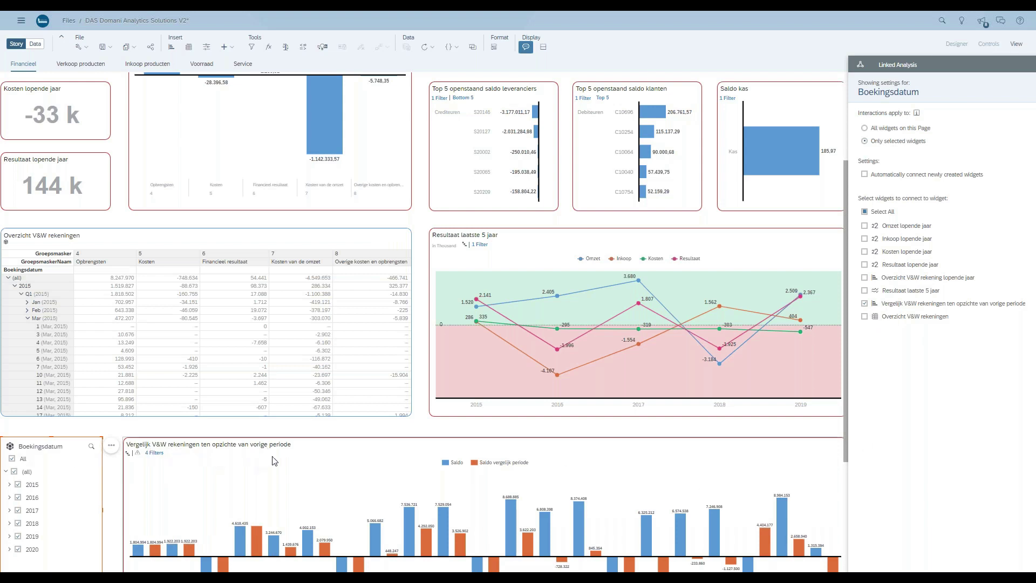
pyautogui.click(866, 292)
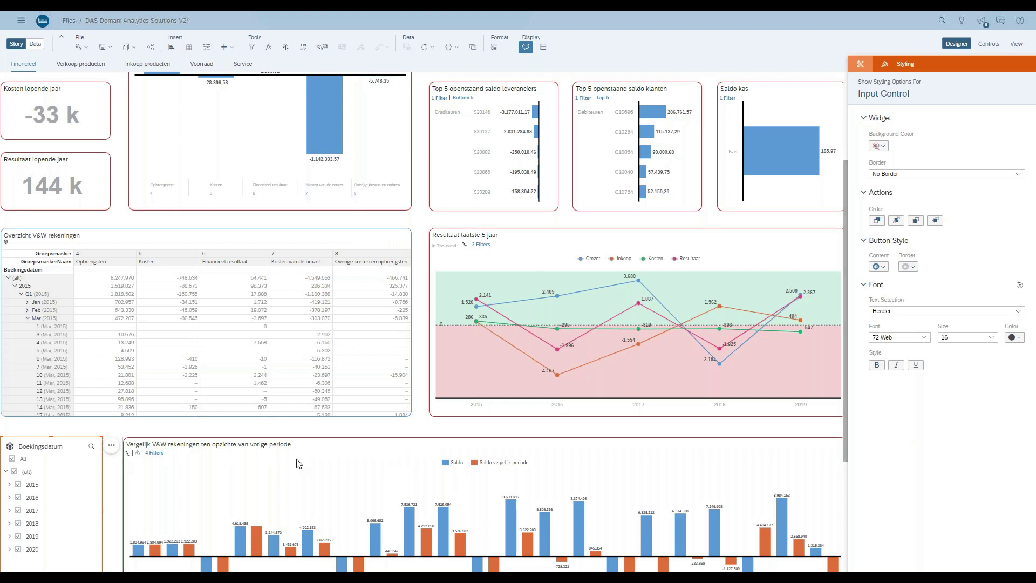
# - Disconnect the Resultaat laatste 5 jaar chart from the Boekingsdatum input control in its Linked Analysis settings
pyautogui.click(112, 446)
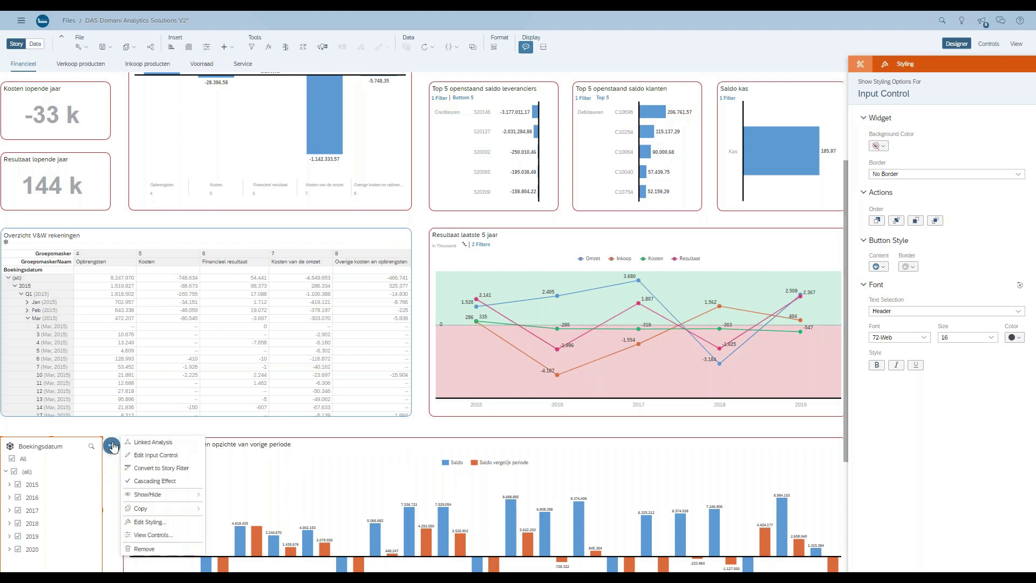
pyautogui.press('Escape')
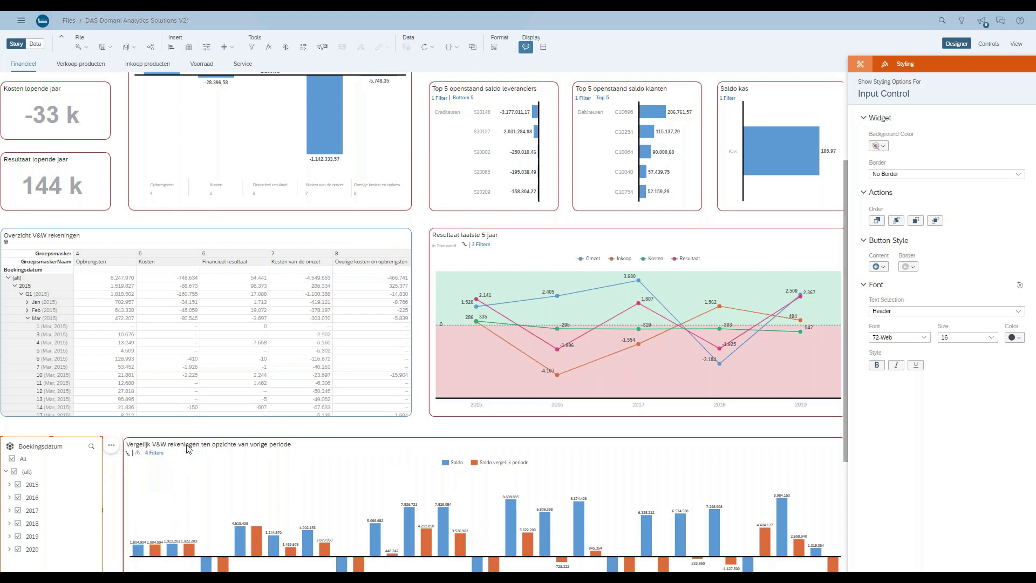
pyautogui.click(864, 291)
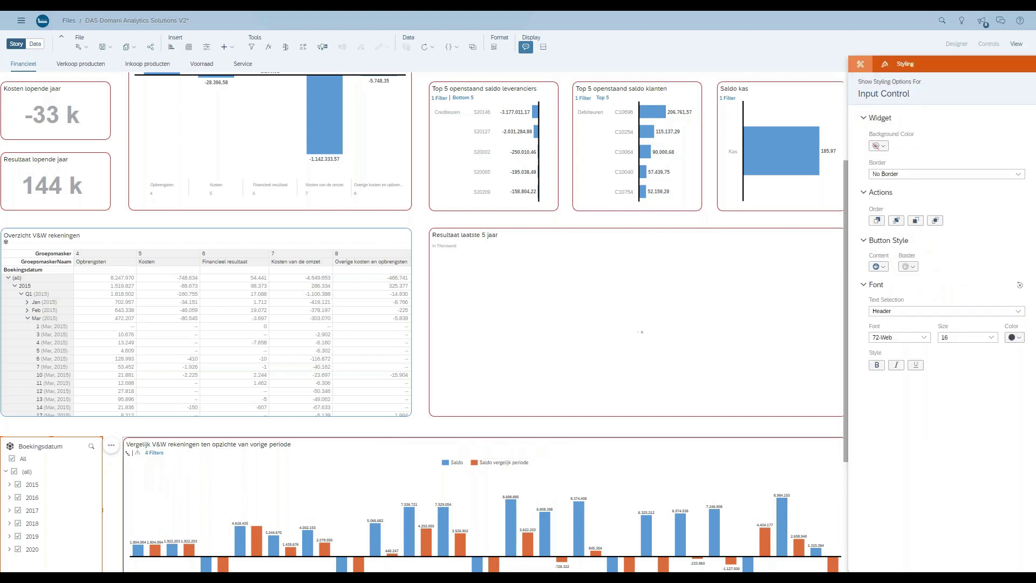
# - Change the Groepsmasker filter of the comparison chart from group 4 to group 5 only
pyautogui.scroll(-4, 421, 324)
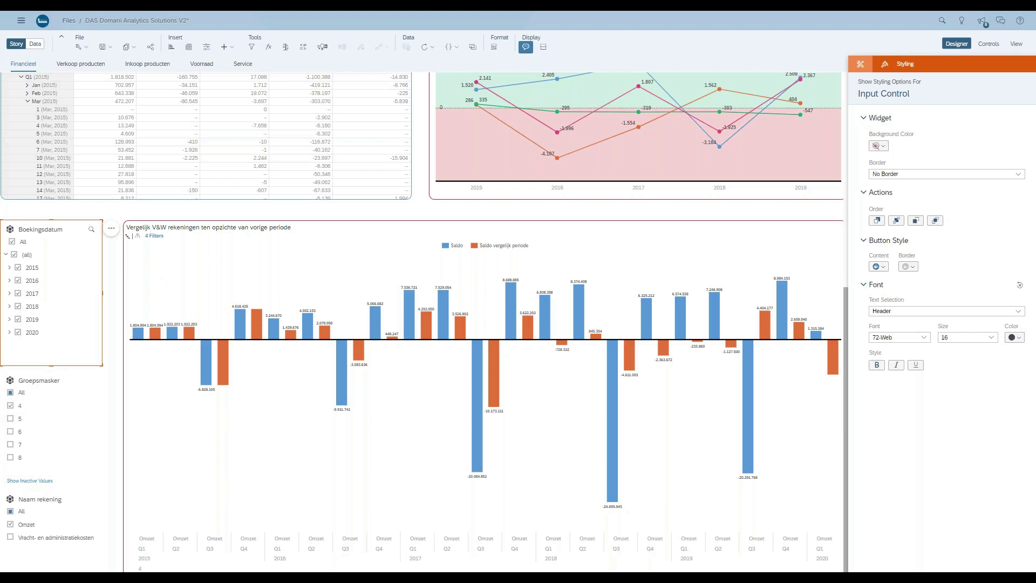
pyautogui.click(10, 407)
pyautogui.click(10, 419)
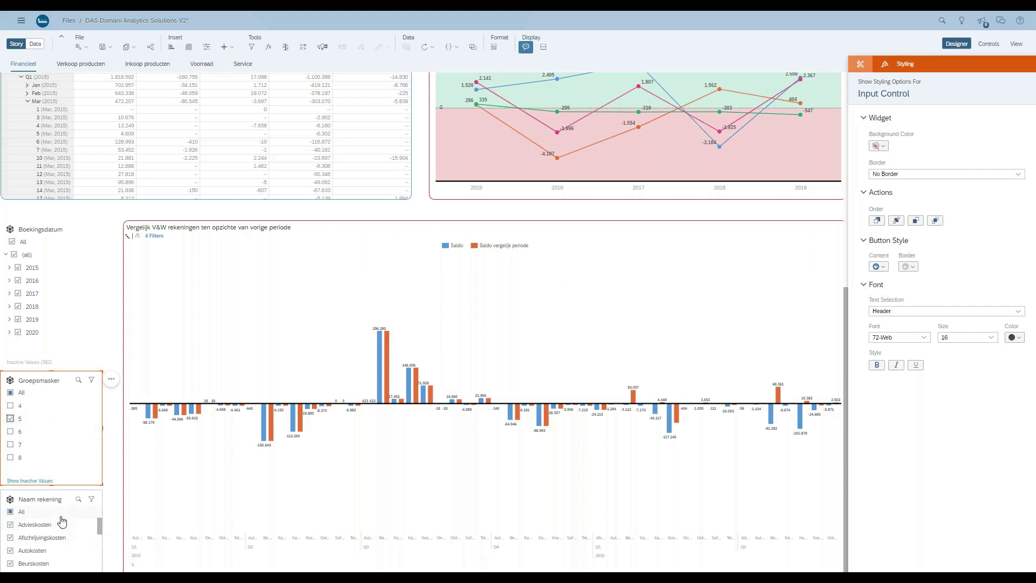
# - Clear the selected accounts in the Naam rekening filter and select only Huur
pyautogui.moveTo(100, 526)
pyautogui.mouseDown()
pyautogui.moveTo(100, 569)
pyautogui.moveTo(102, 523)
pyautogui.mouseUp()
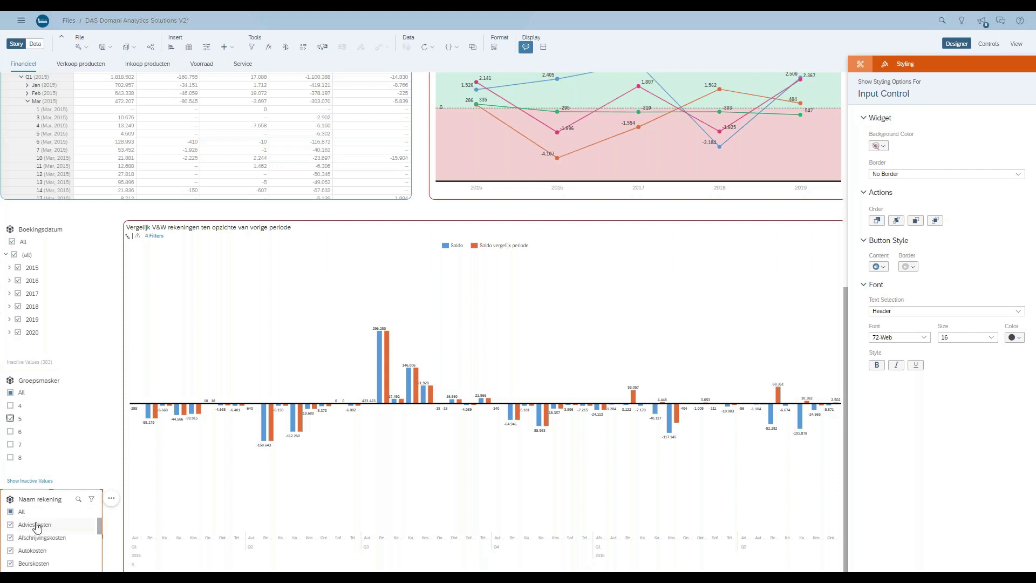
pyautogui.click(10, 513)
pyautogui.click(10, 512)
pyautogui.scroll(-3, 21, 560)
pyautogui.click(10, 523)
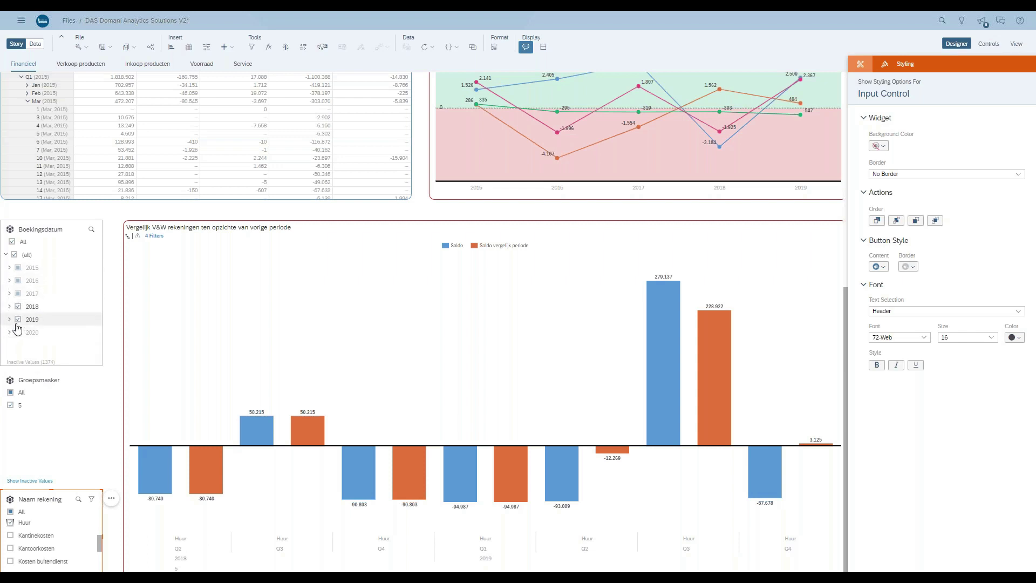
# - Exclude 2018 from the Boekingsdatum filter, leaving 2019 selected for the comparison chart
pyautogui.click(20, 305)
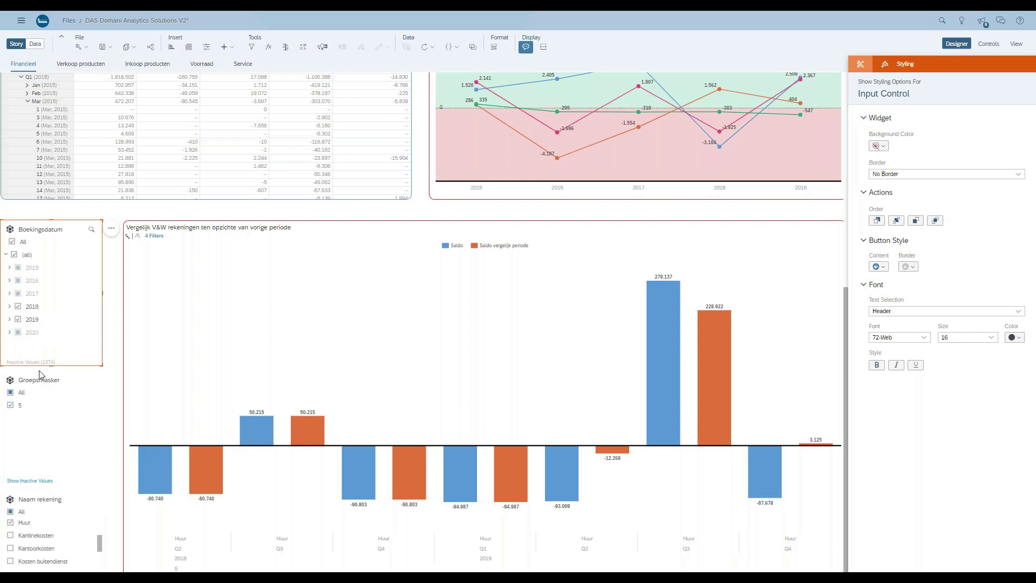
pyautogui.click(17, 307)
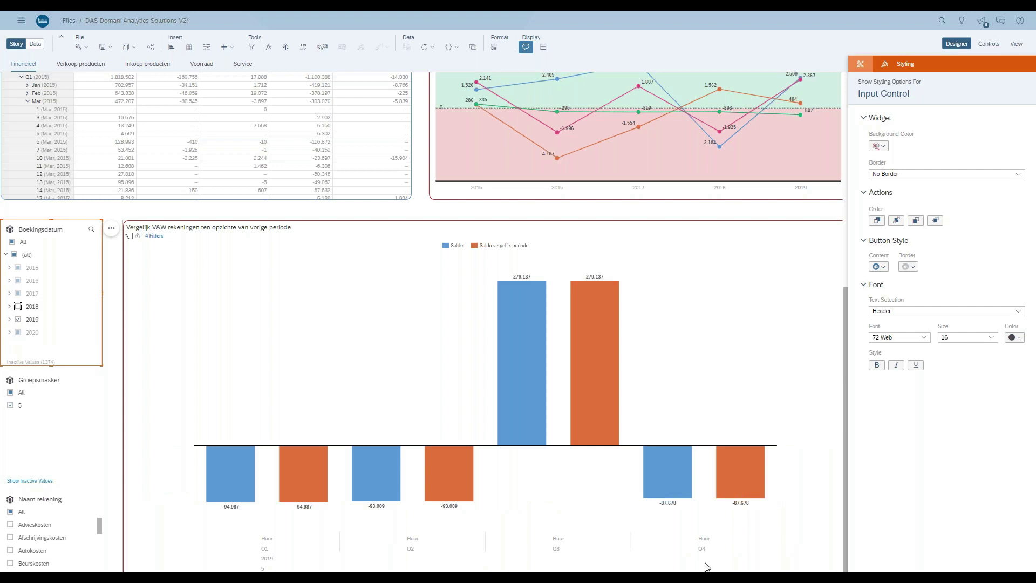
# - Expand 2019 through Q1 to January's days in the Boekingsdatum filter, and try excluding January before selecting it again
pyautogui.click(10, 320)
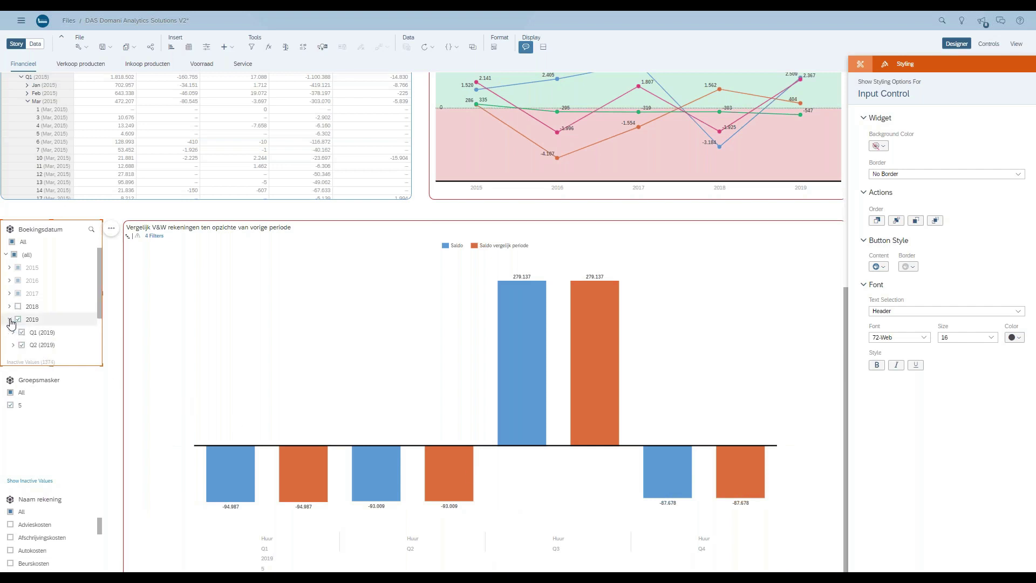
pyautogui.scroll(-1, 69, 342)
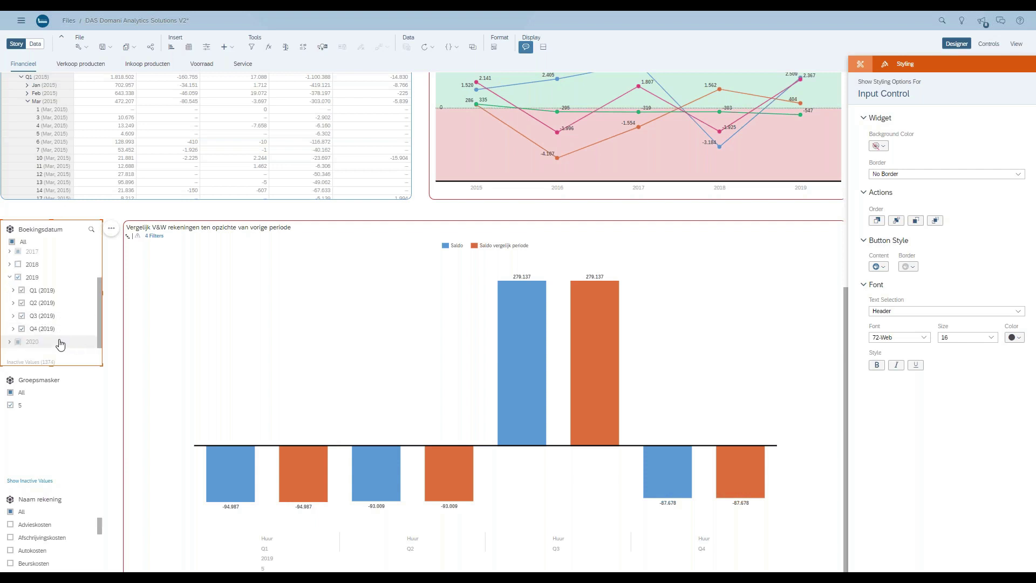
pyautogui.click(14, 290)
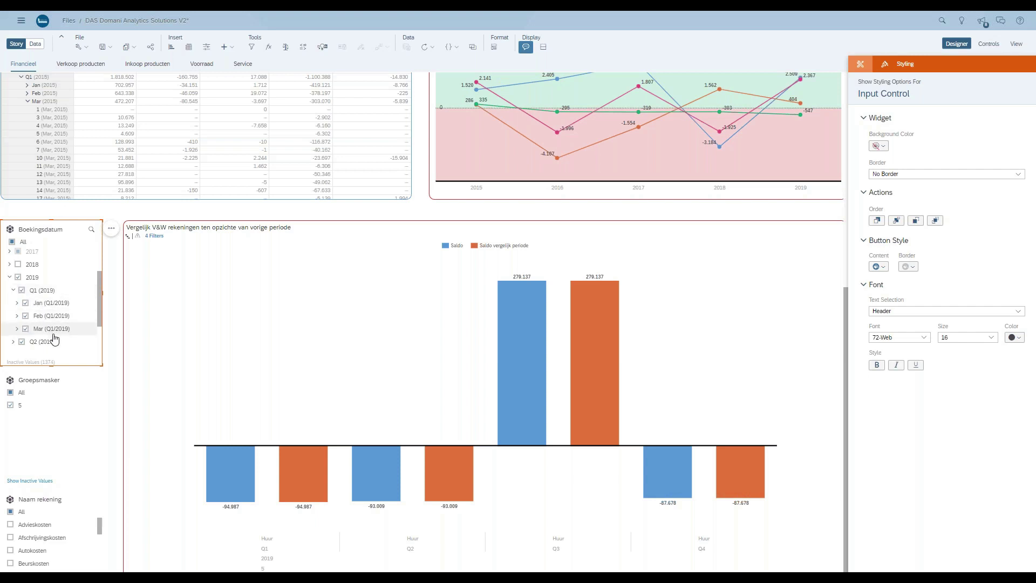
pyautogui.click(18, 304)
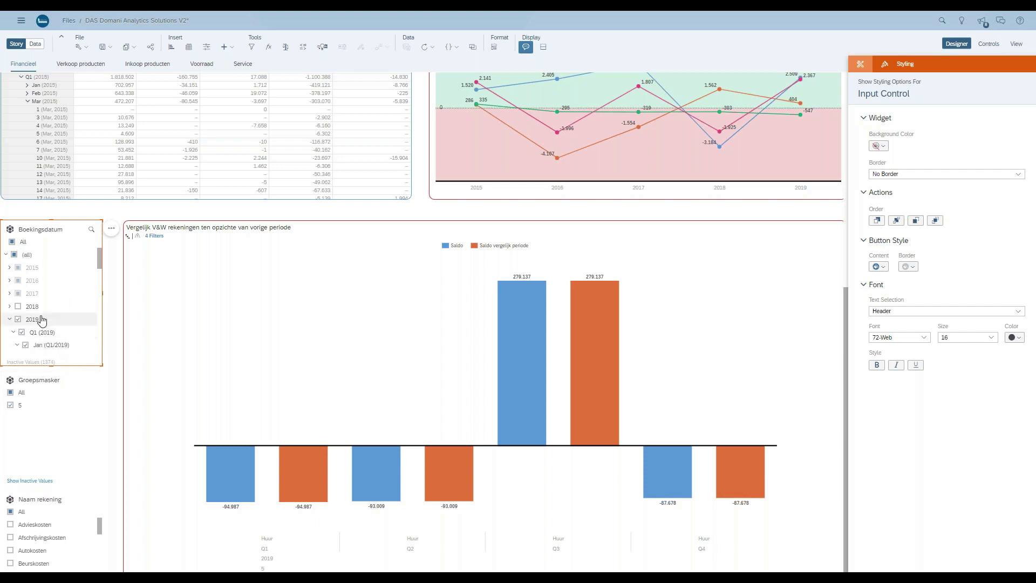
pyautogui.scroll(-3, 35, 331)
pyautogui.scroll(2, 34, 292)
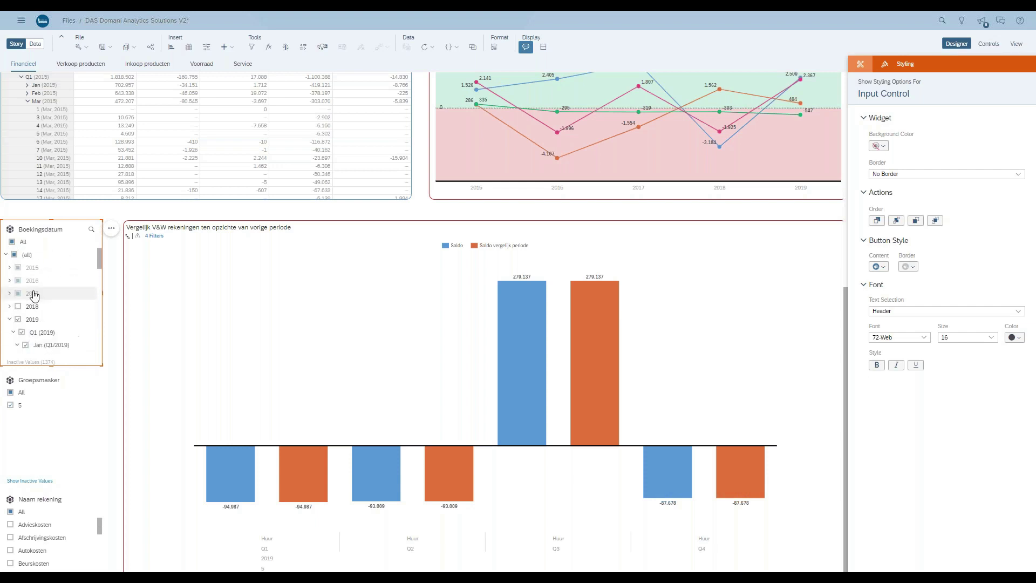
pyautogui.click(25, 293)
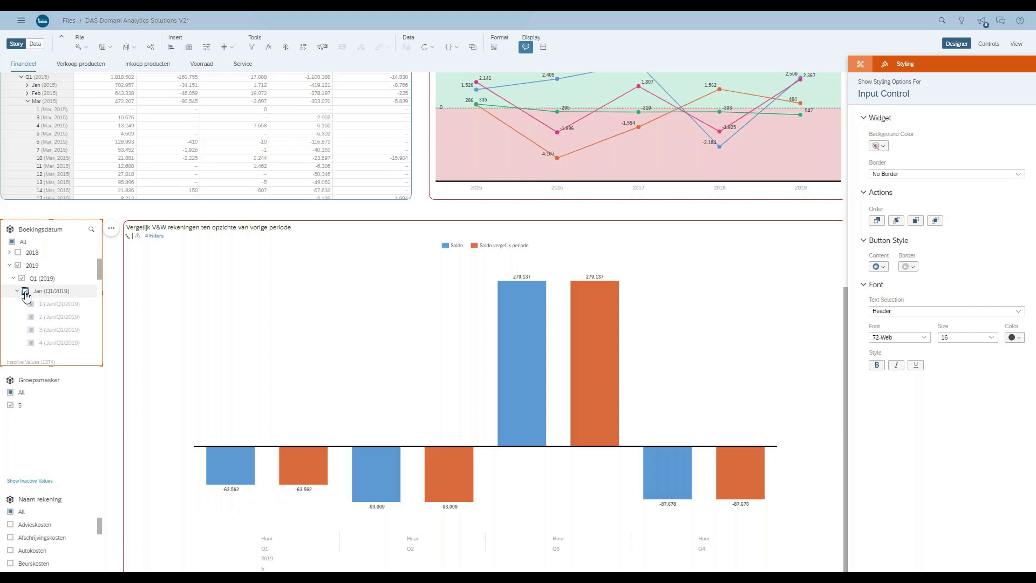
pyautogui.click(25, 292)
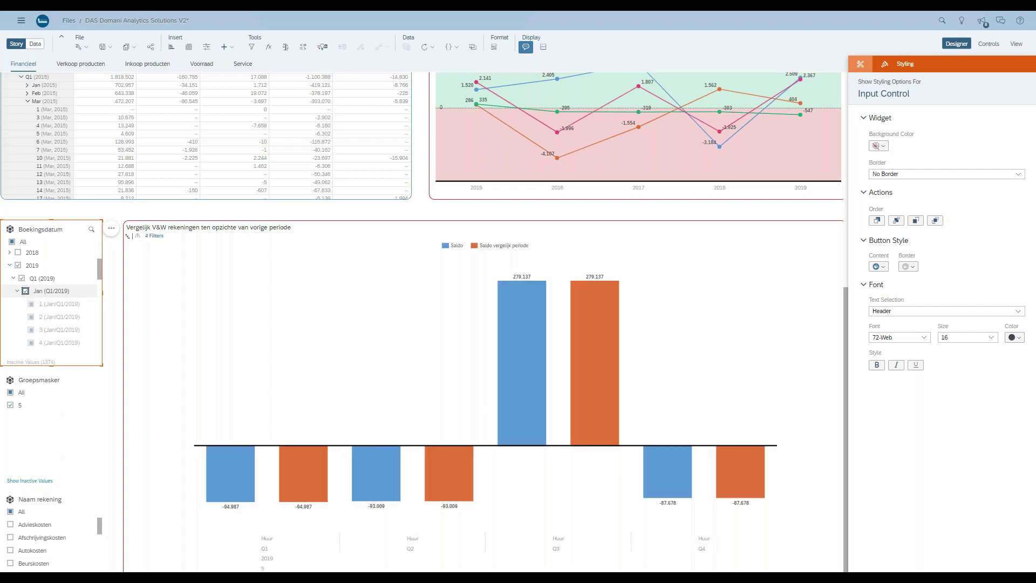
# - Try the comparison chart's Boekingsdatum drill at Level 4 and return it to Level 3
pyautogui.click(128, 237)
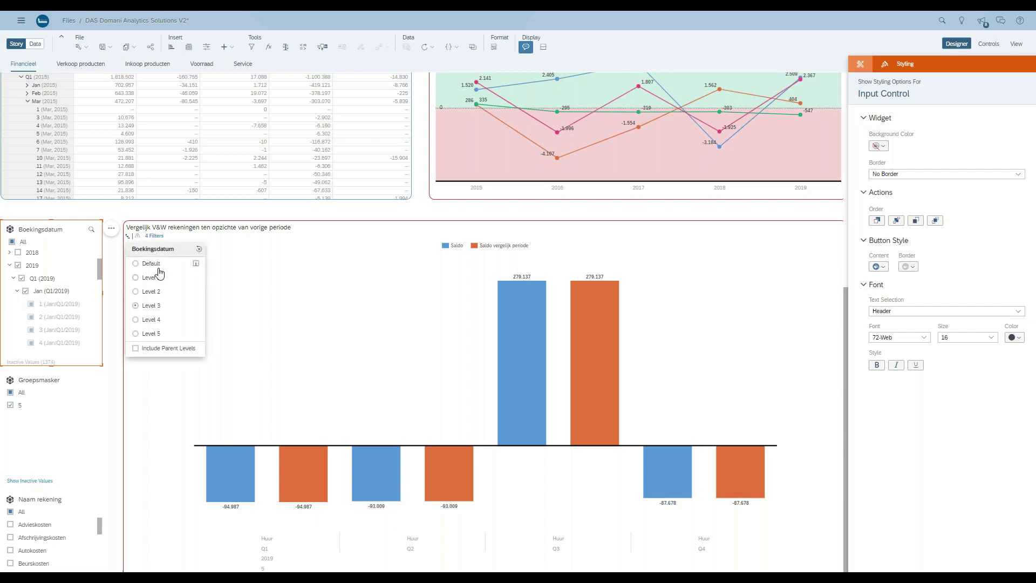
pyautogui.click(148, 321)
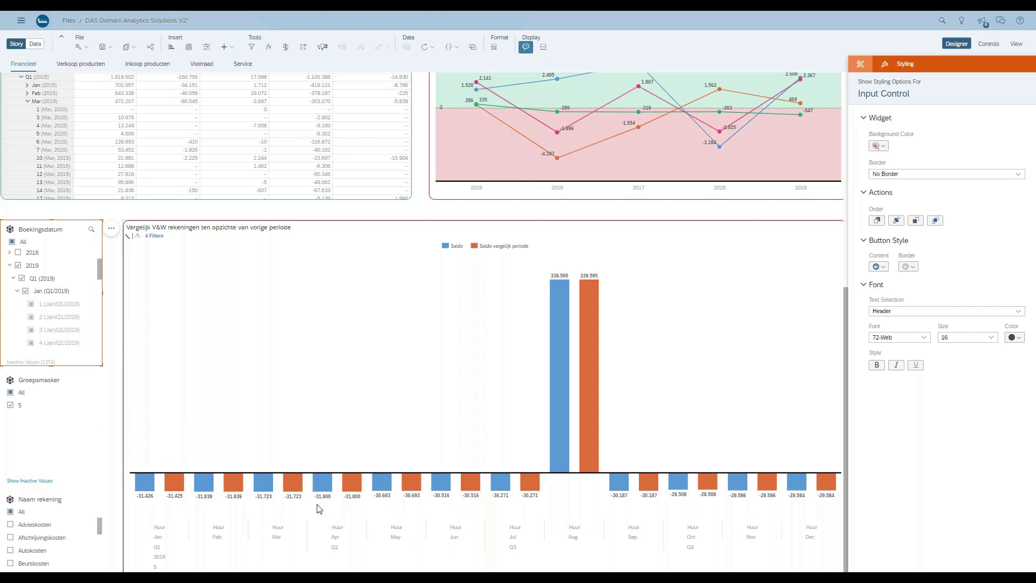
pyautogui.click(128, 240)
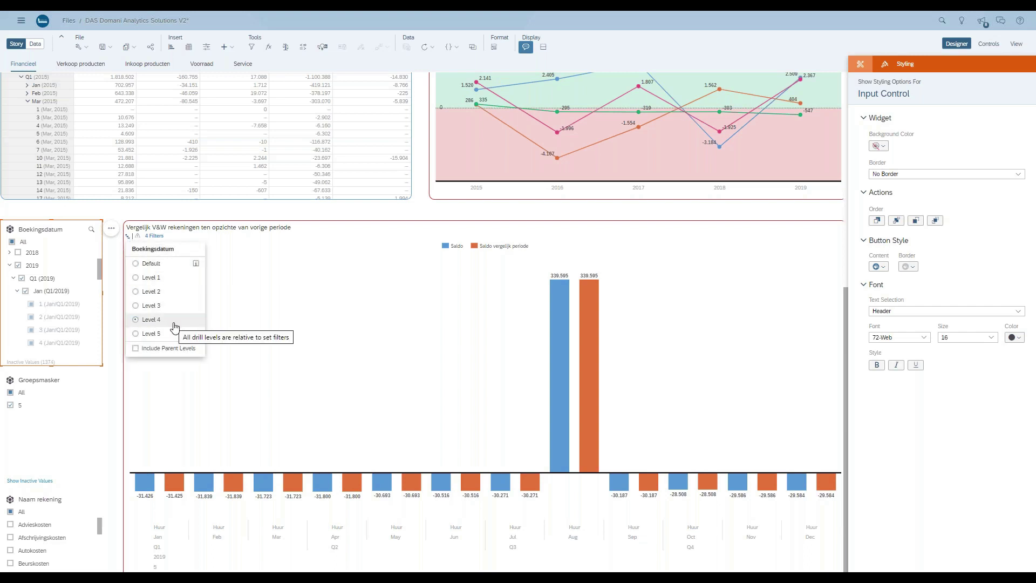
pyautogui.click(151, 308)
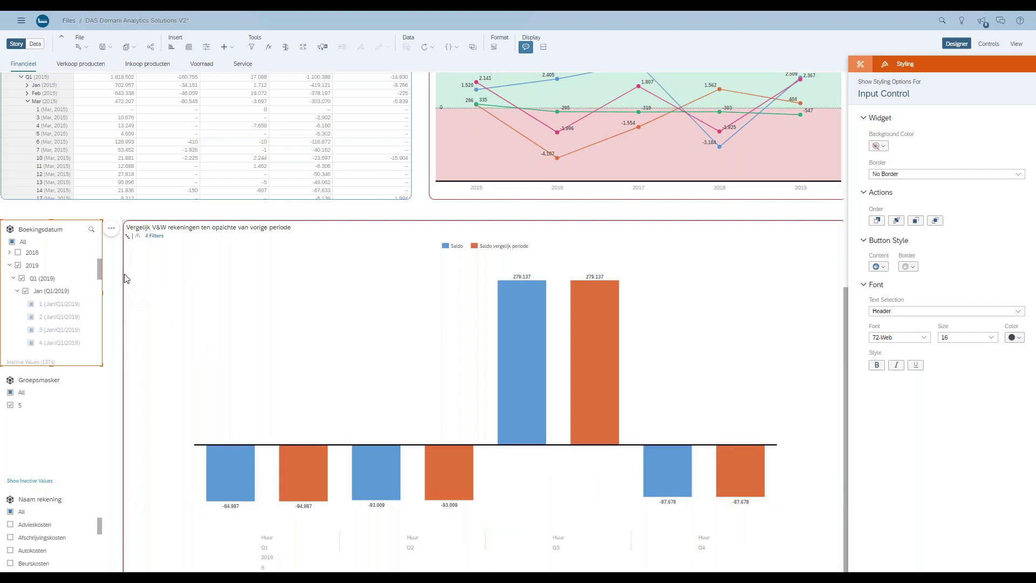
# - Set the Boekingsdatum drill of the comparison chart to Level 2
pyautogui.click(128, 235)
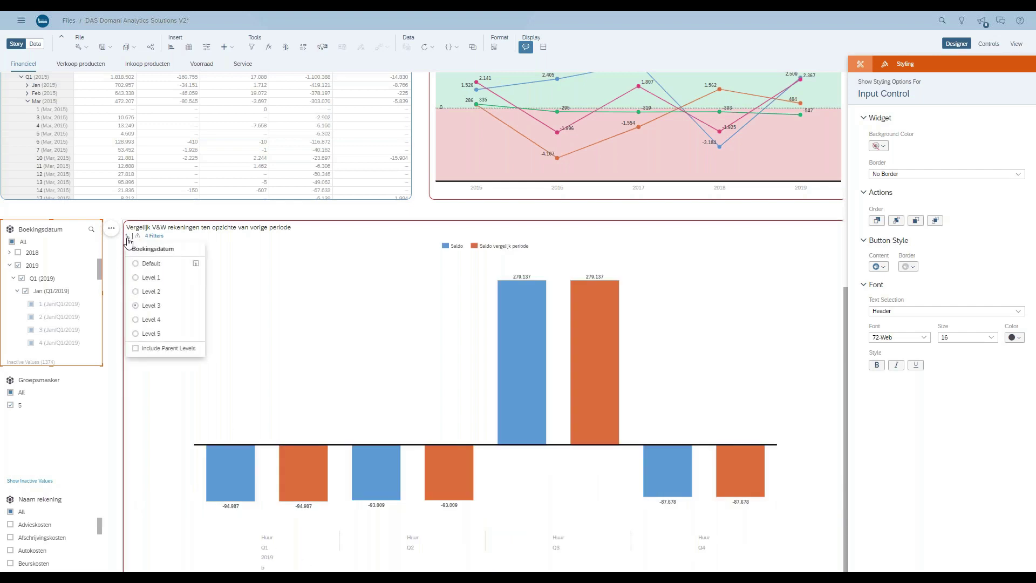
pyautogui.click(150, 294)
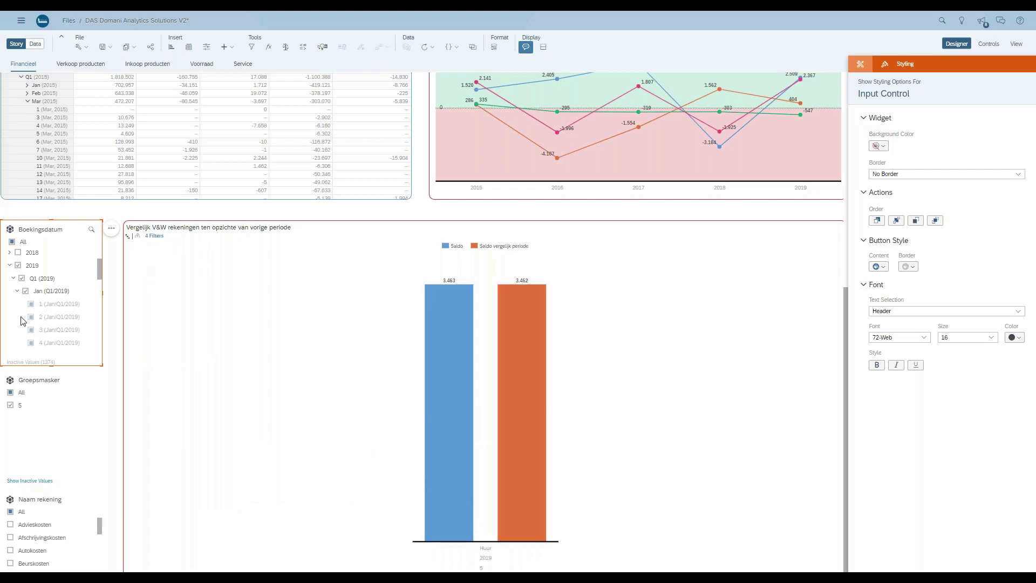
# - Open the Verkoop producten page and view the Datum drill levels of the Verkoop lopende jaar chart
pyautogui.scroll(1, 312, 319)
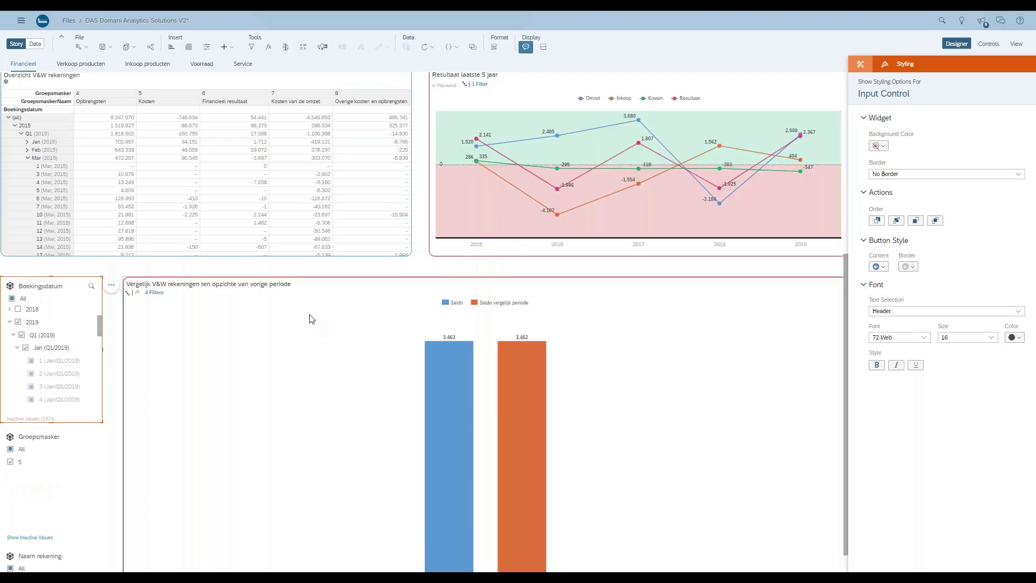
pyautogui.scroll(5, 311, 319)
pyautogui.click(81, 64)
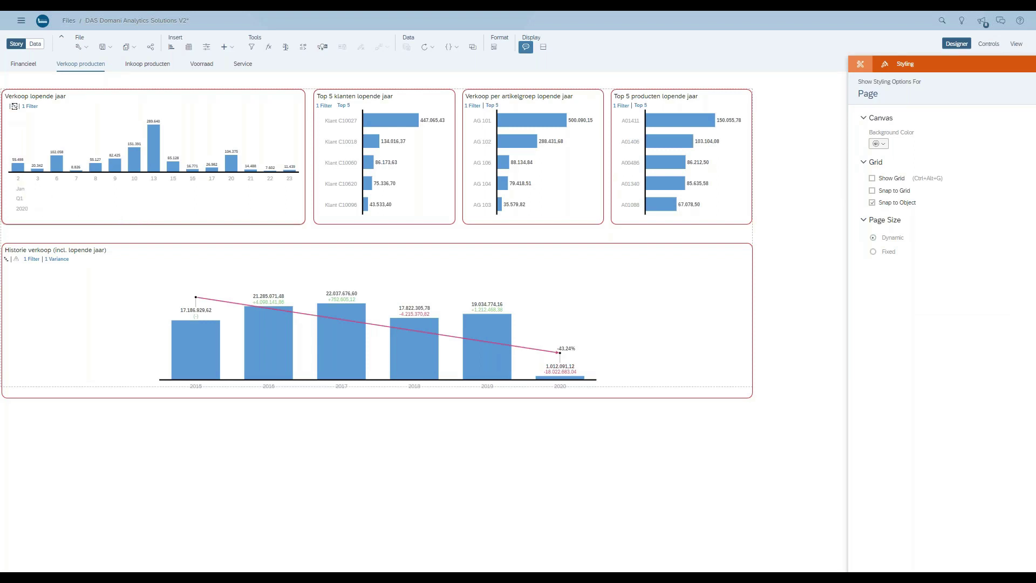
pyautogui.click(14, 106)
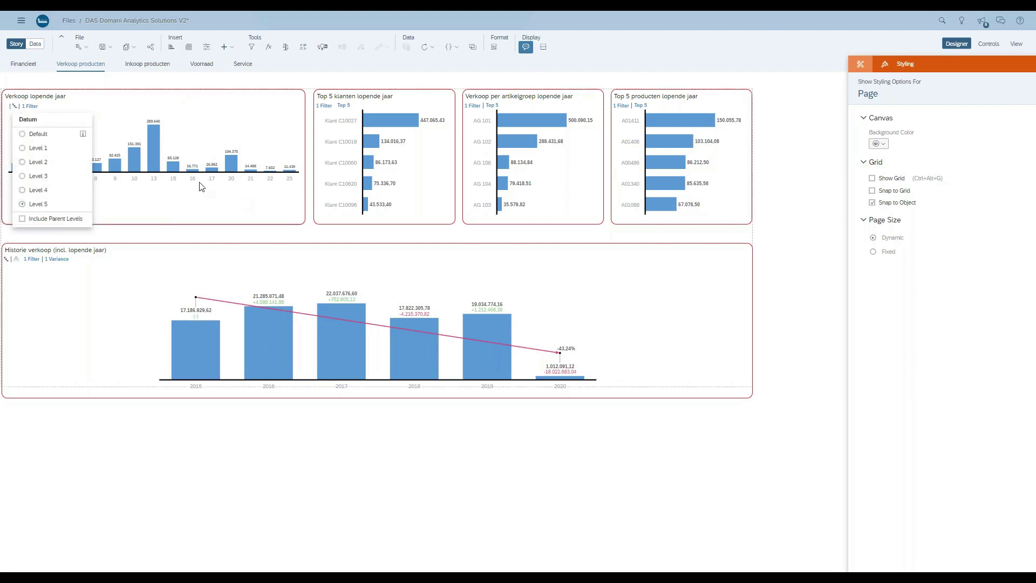
pyautogui.click(237, 118)
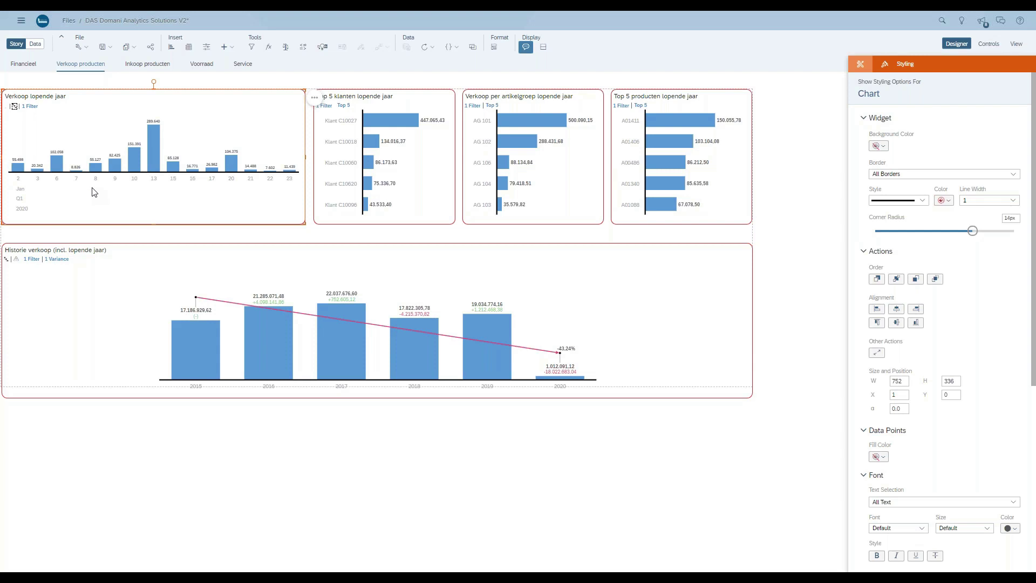
# - Try Level 3 for the Verkoop lopende jaar chart's Datum drill and settle on Level 4
pyautogui.click(14, 107)
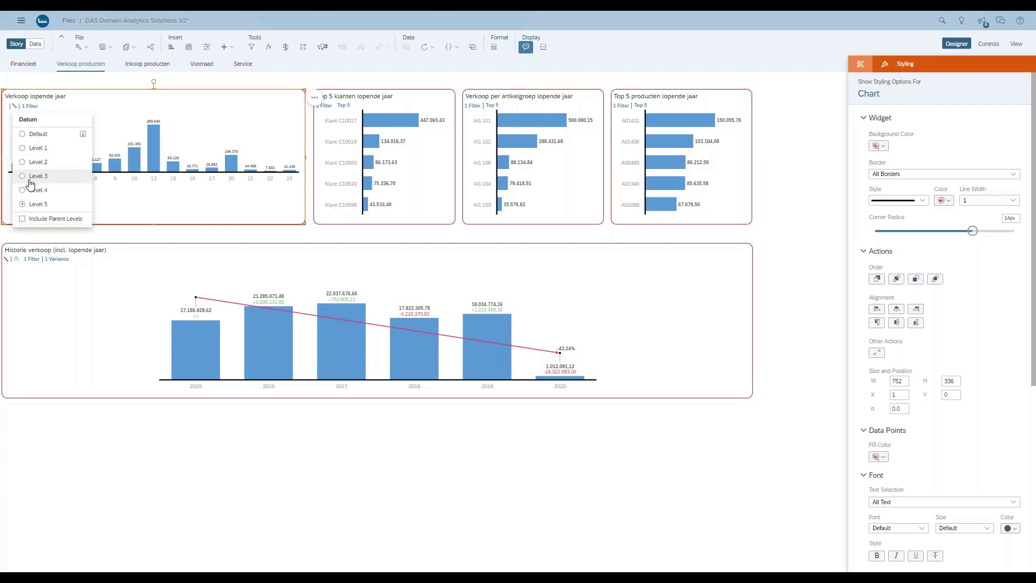
pyautogui.click(35, 176)
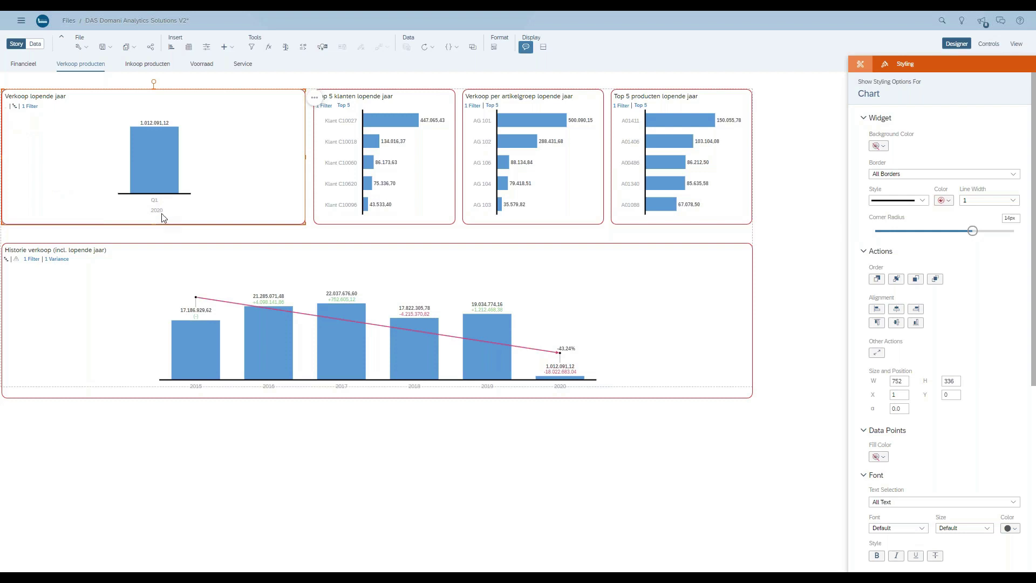
pyautogui.click(15, 106)
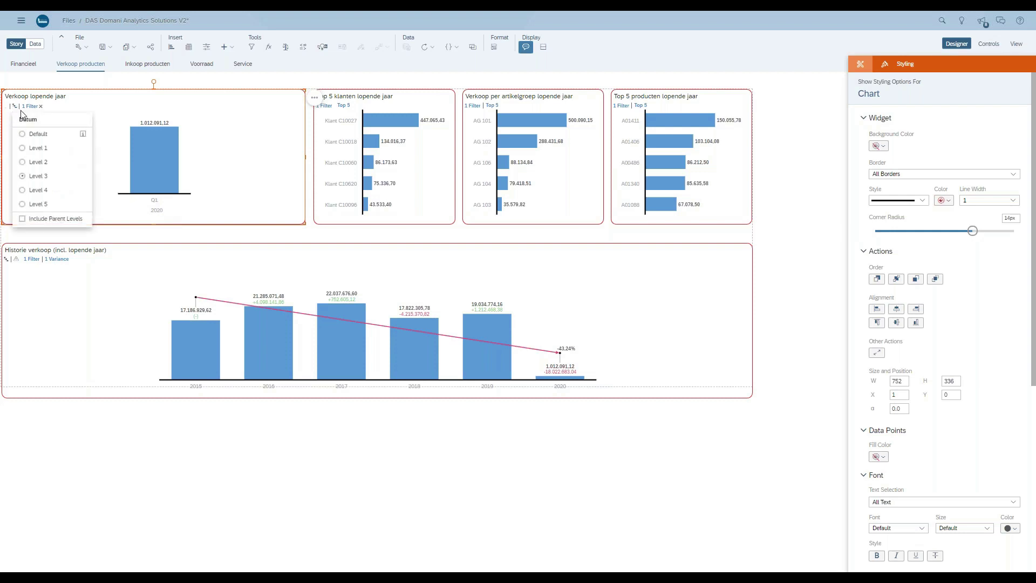
pyautogui.click(37, 190)
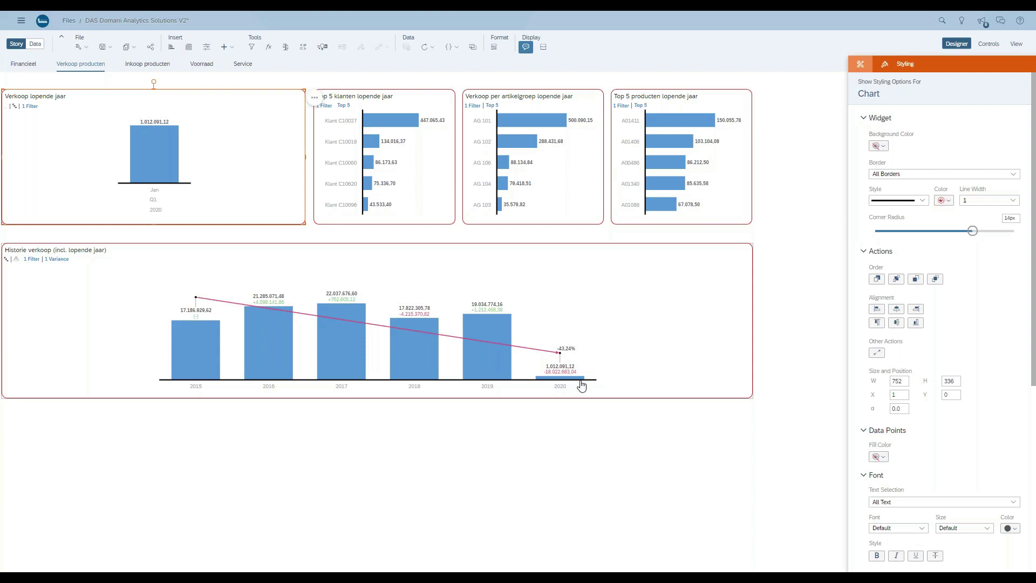
# - Set the Datum drill of the Historie verkoop chart to Level 4
pyautogui.click(7, 261)
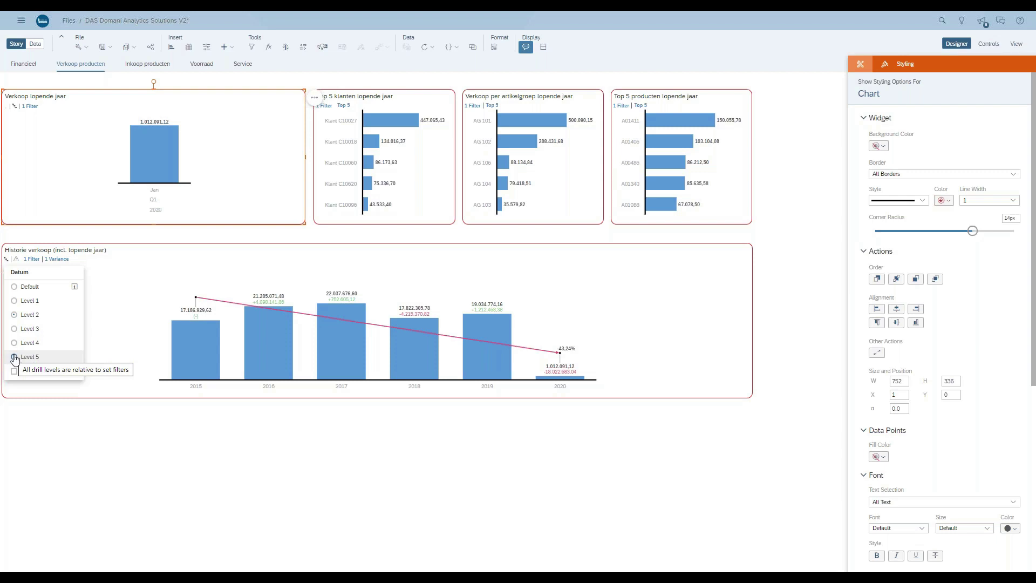
pyautogui.click(47, 349)
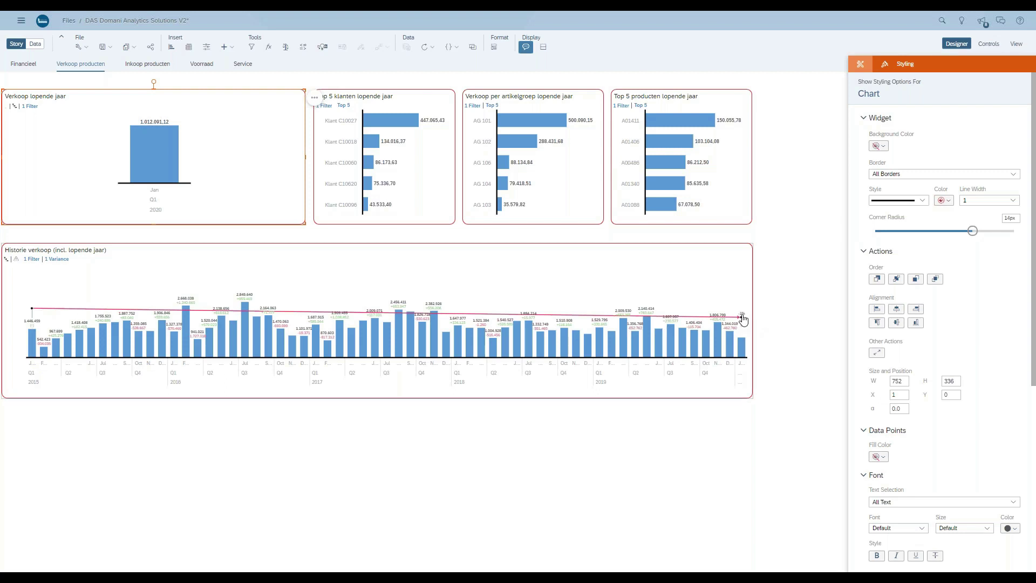
# - View the Historie verkoop chart in fullscreen and return to the page layout
pyautogui.click(750, 260)
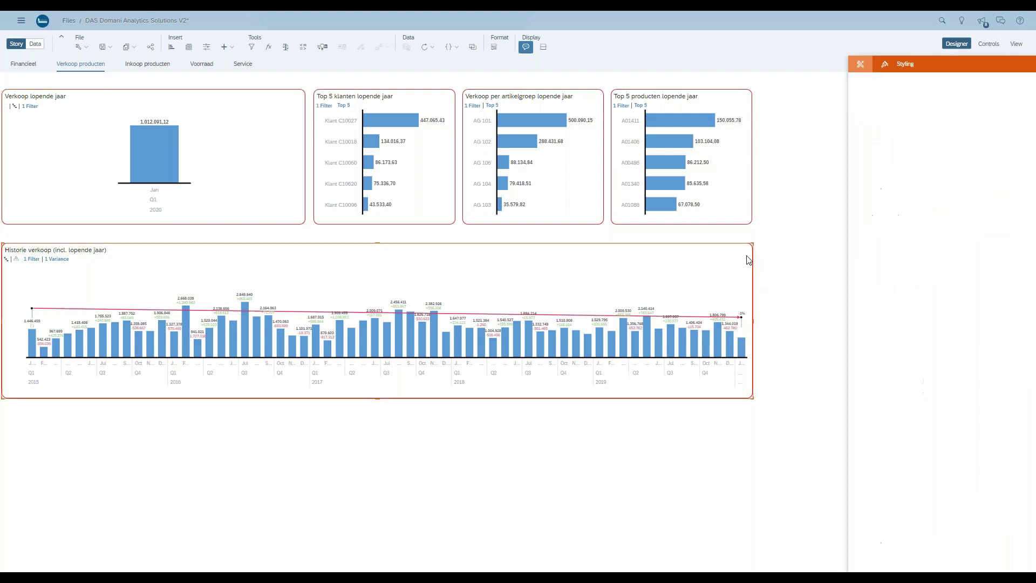
pyautogui.click(762, 253)
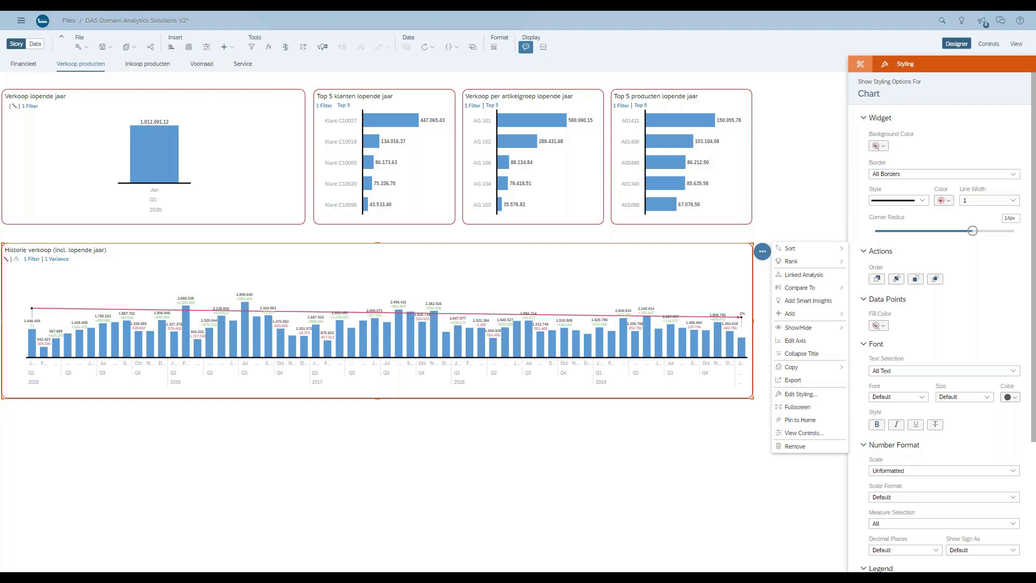
pyautogui.click(798, 407)
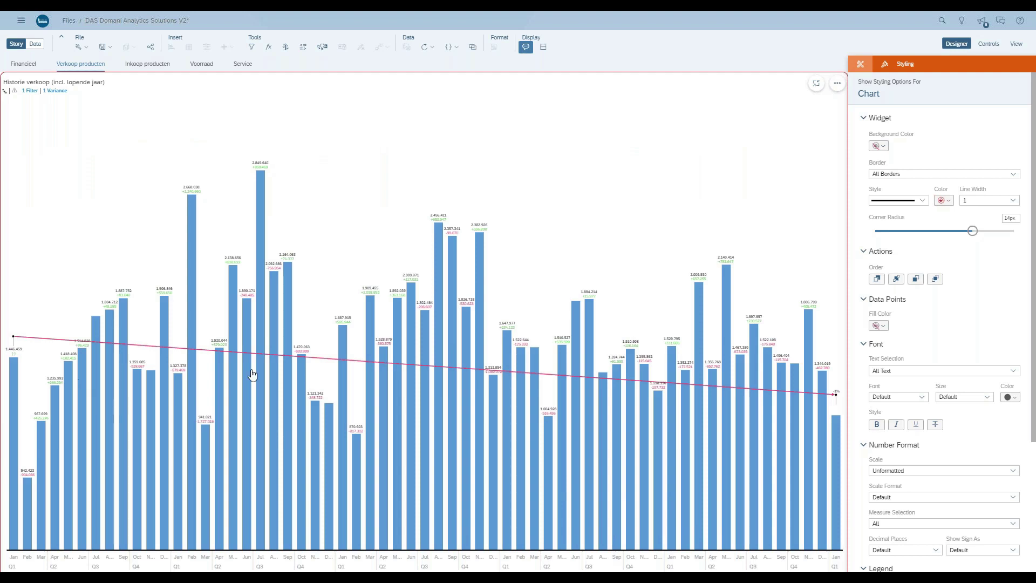
pyautogui.click(816, 84)
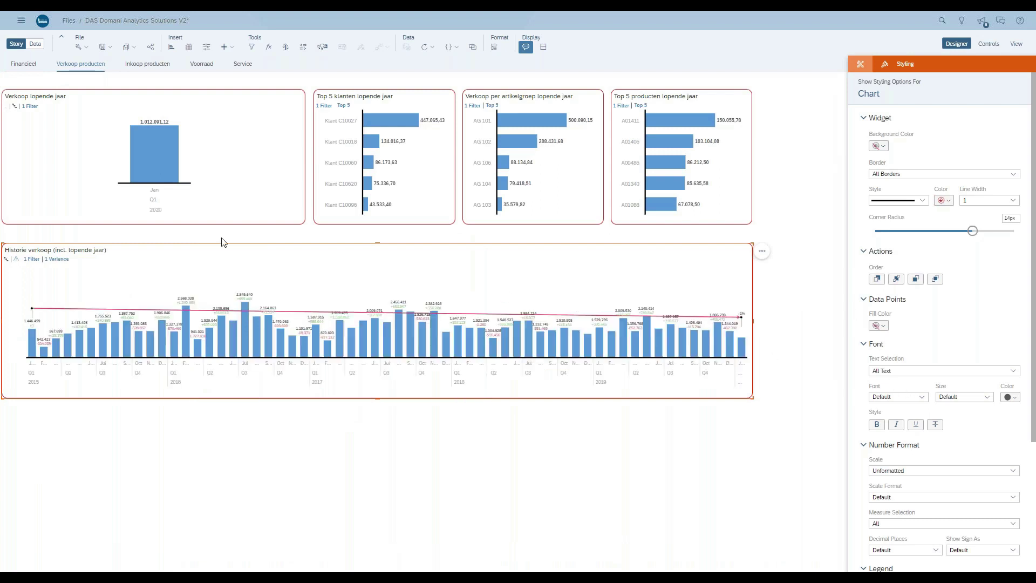
# - Review the Inkoop producten and Voorraad pages and open the Service page
pyautogui.click(143, 66)
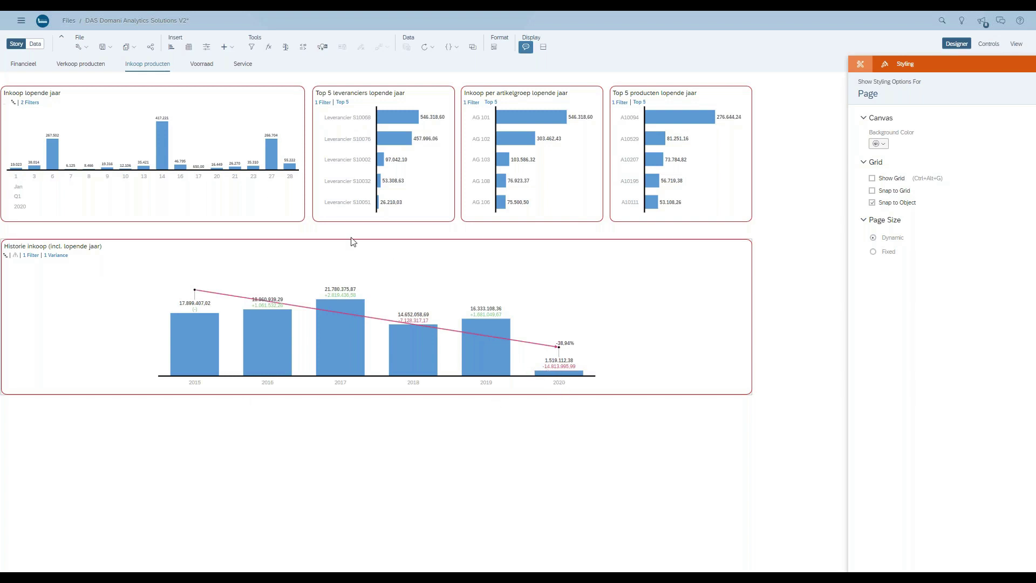
pyautogui.click(204, 66)
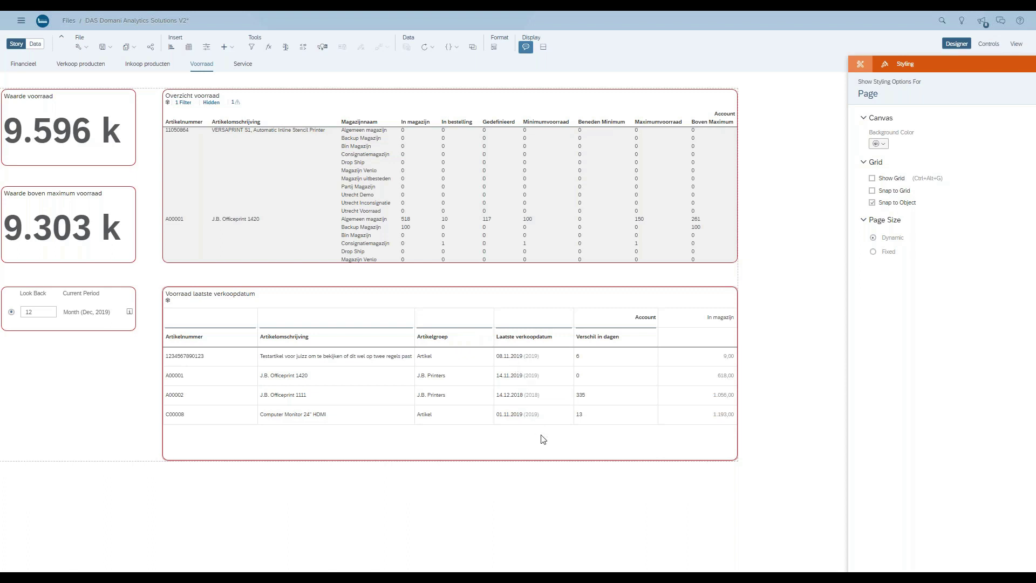
pyautogui.click(242, 65)
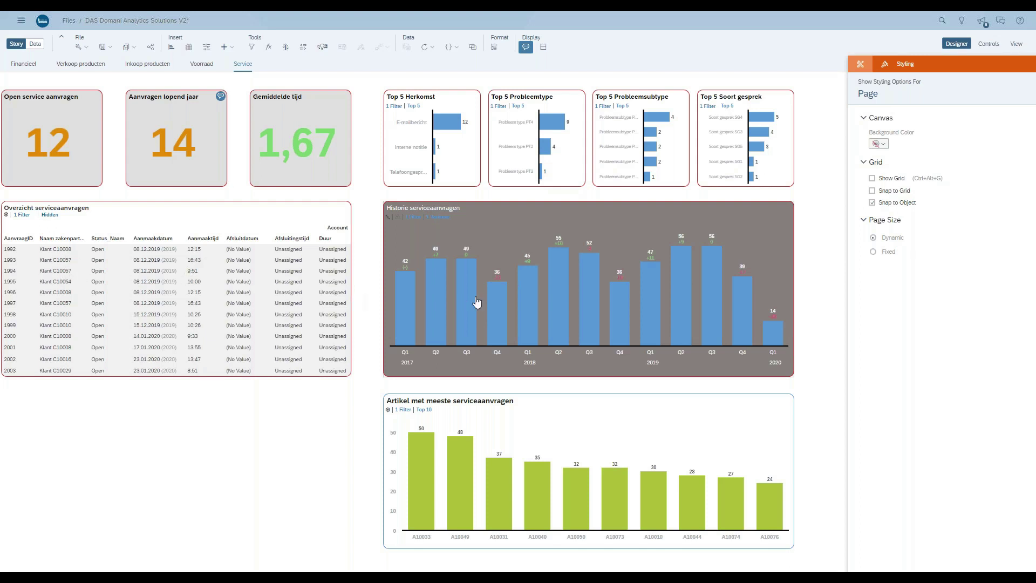
# - Examine the Overzicht serviceaanvragen table and select the A10033 bar in the Artikel met meeste serviceaanvragen chart
pyautogui.click(150, 254)
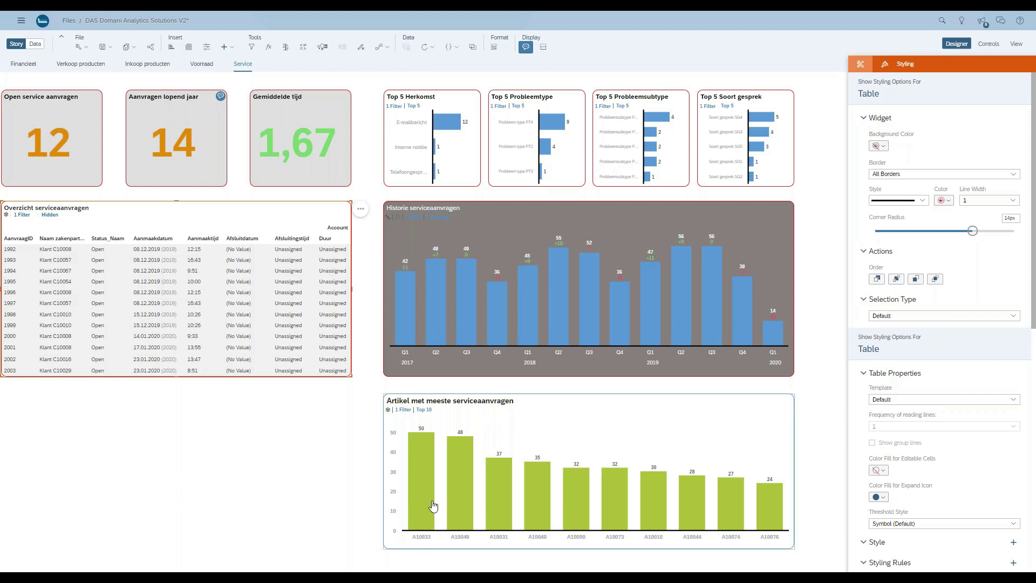
pyautogui.click(423, 467)
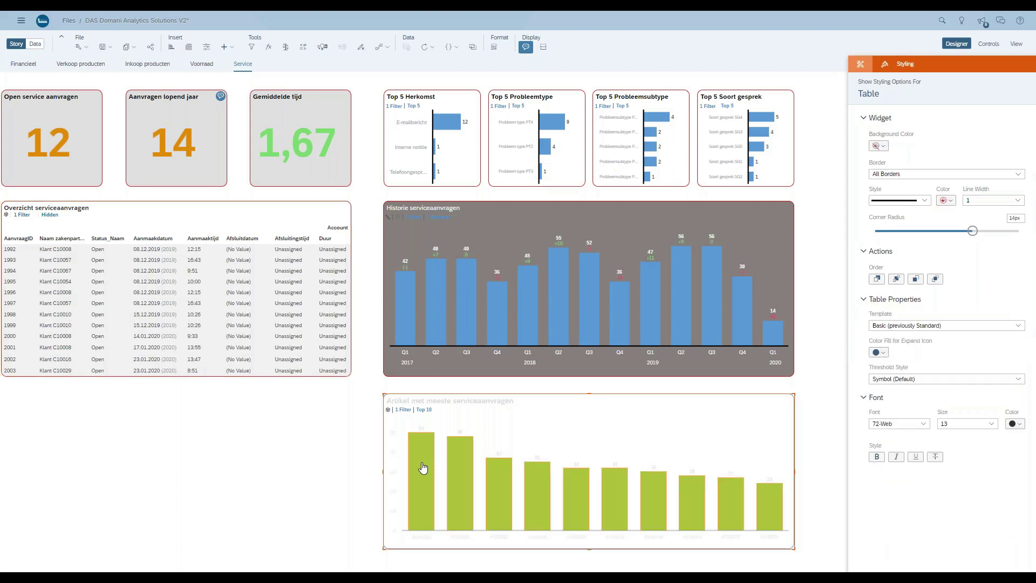
pyautogui.click(423, 467)
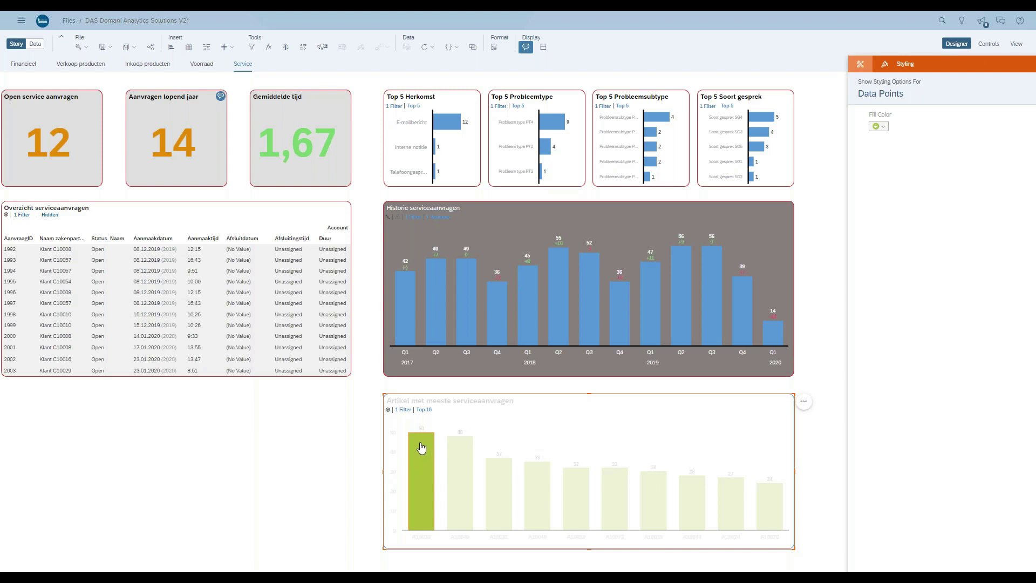
# - Add Smart Insights to the Artikel met meeste serviceaanvragen chart and switch the story to view mode
pyautogui.click(804, 402)
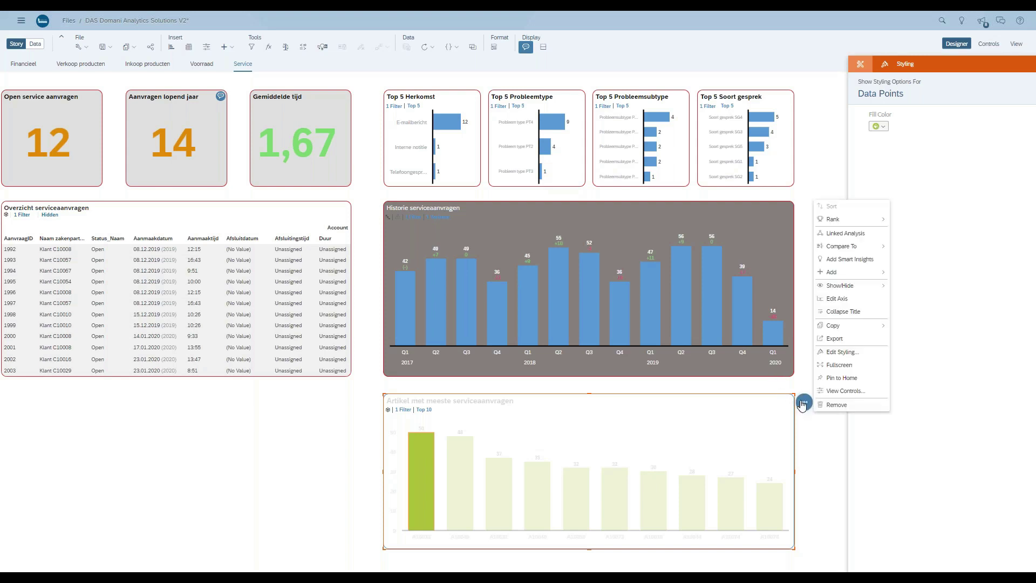
pyautogui.click(850, 259)
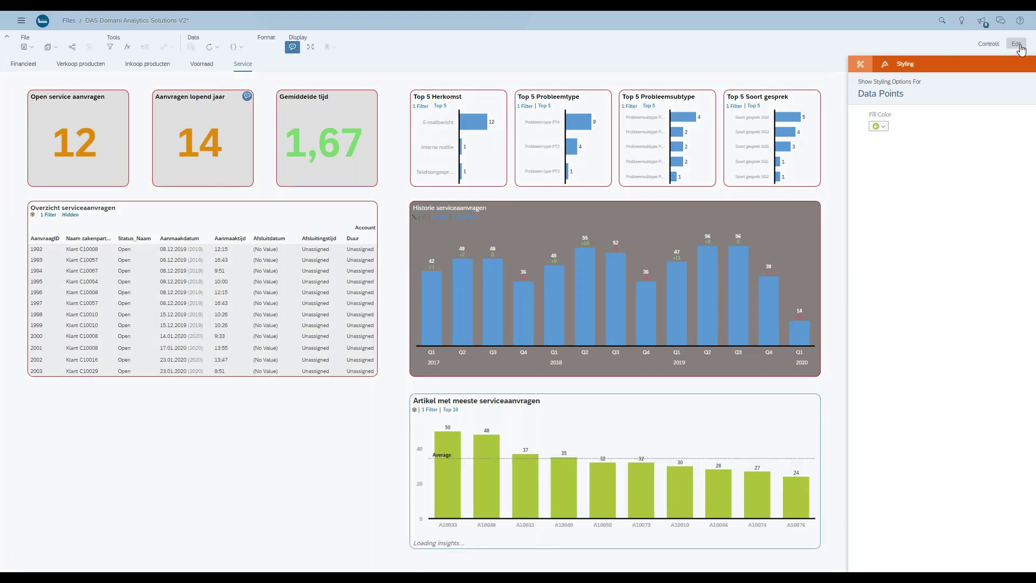
pyautogui.click(1017, 44)
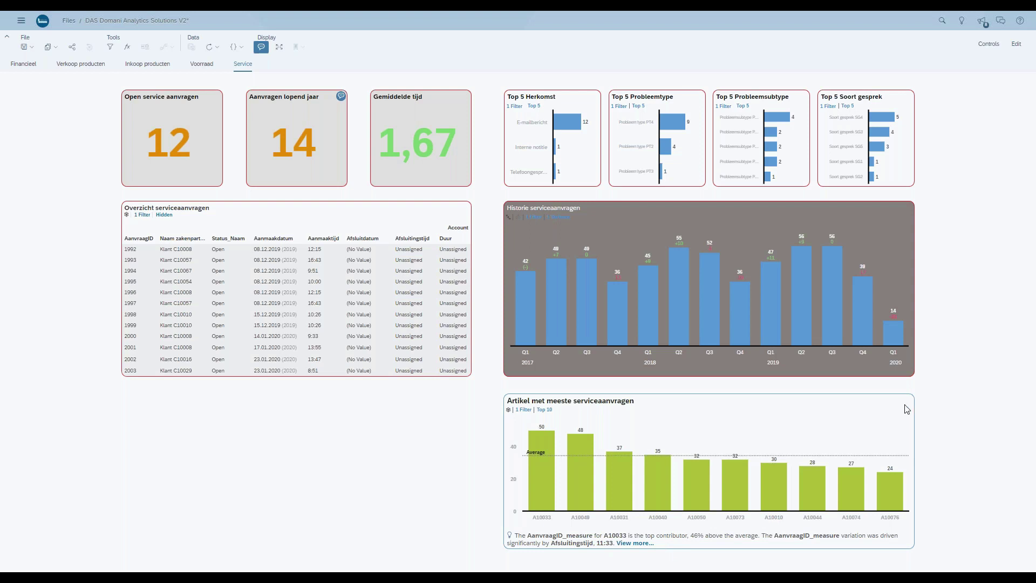
# - Pin the Artikel met meeste serviceaanvragen chart to the home screen, saving the story with it
pyautogui.click(924, 402)
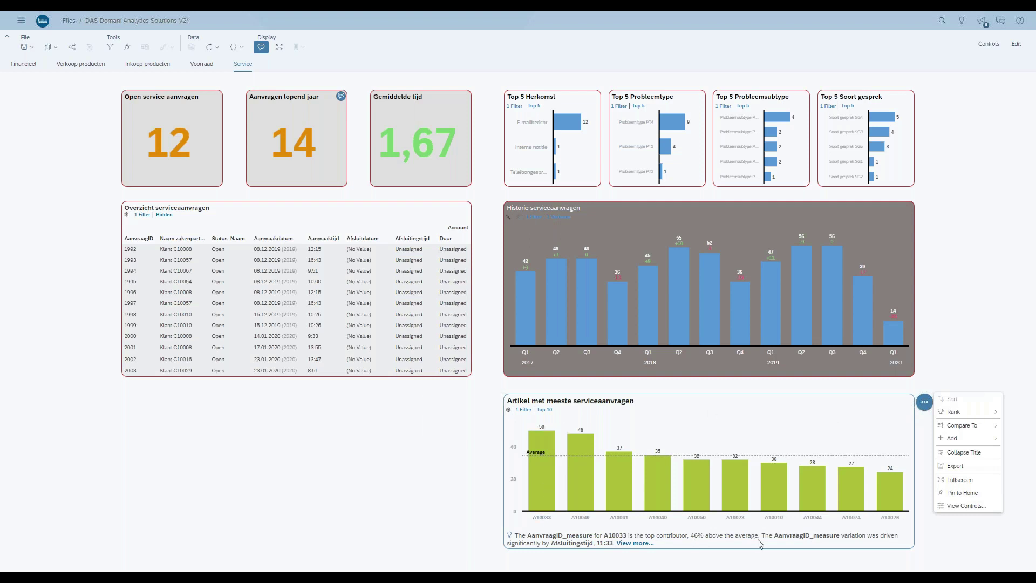
pyautogui.click(967, 498)
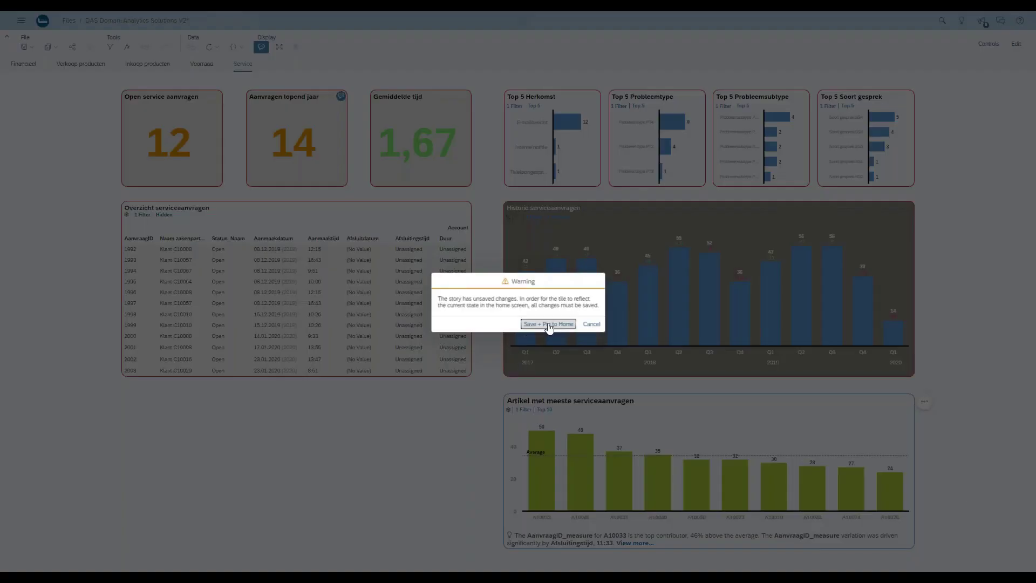
pyautogui.click(548, 326)
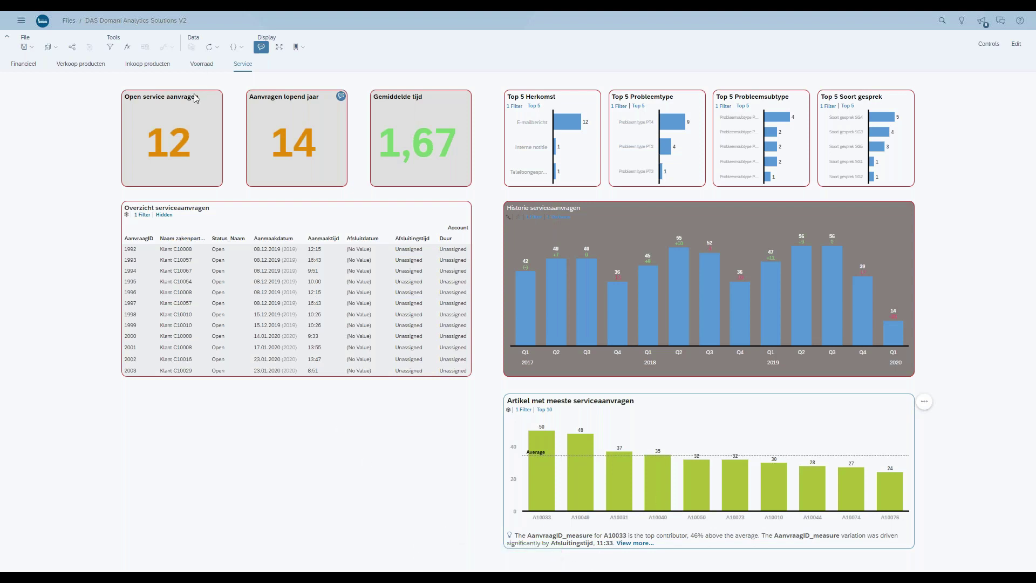
# - On the home screen, move the Artikel met meeste serviceaanvragen tile below Open service aanvragen and widen it to the full tile-grid width
pyautogui.click(23, 22)
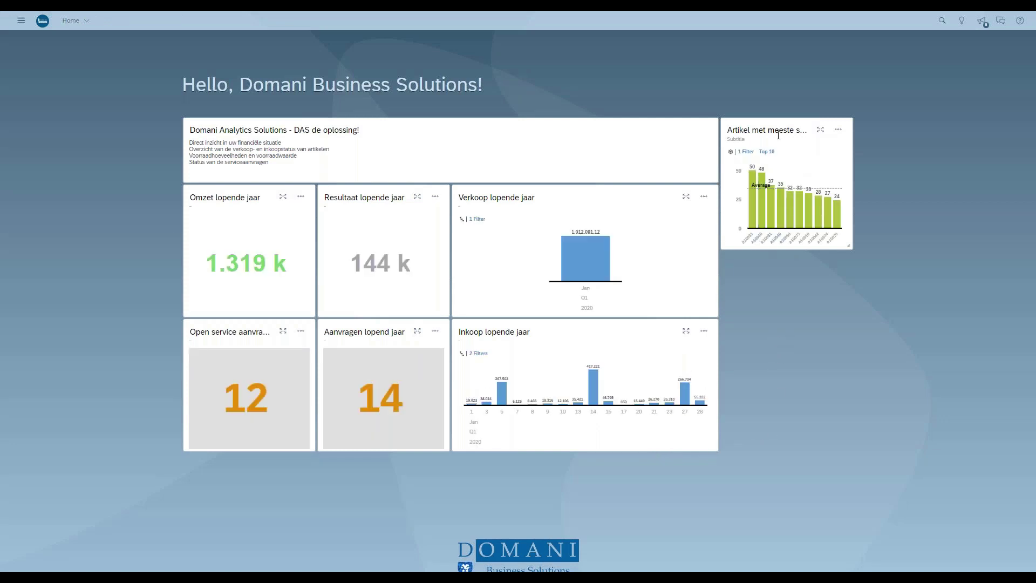
pyautogui.moveTo(803, 140); pyautogui.dragTo(261, 459)
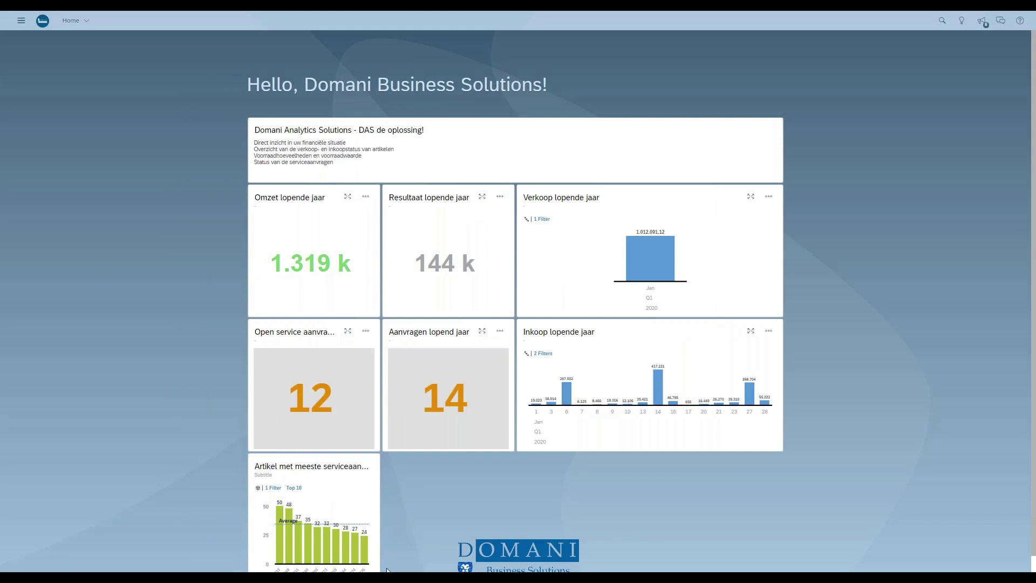
pyautogui.moveTo(387, 569); pyautogui.dragTo(783, 562)
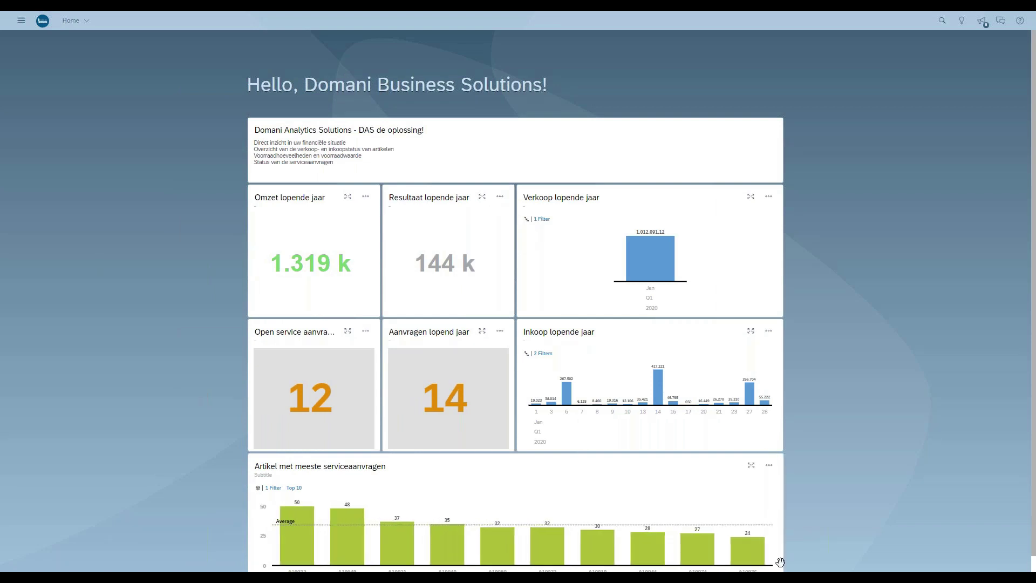
pyautogui.scroll(-2, 156, 334)
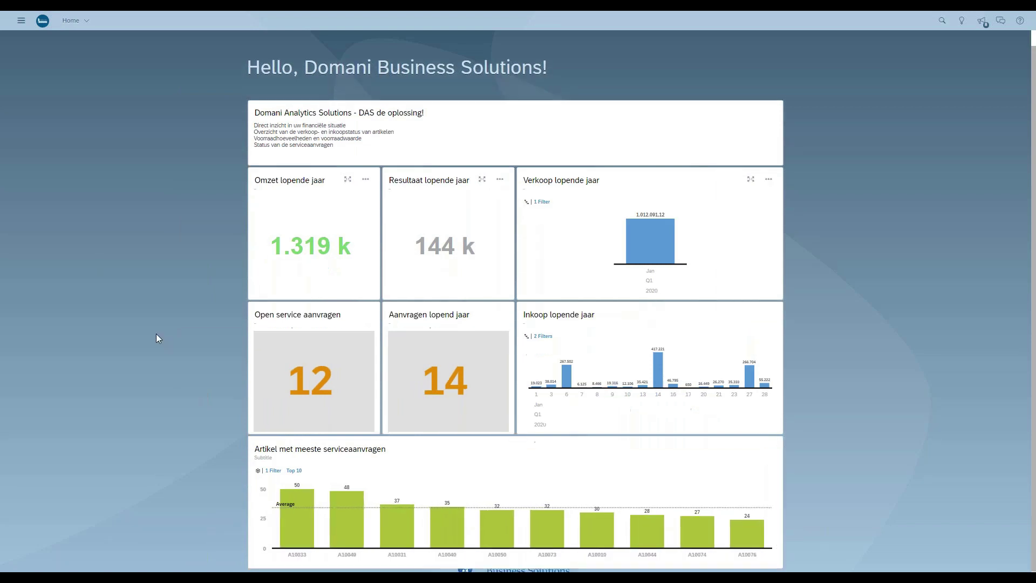
pyautogui.scroll(2, 156, 334)
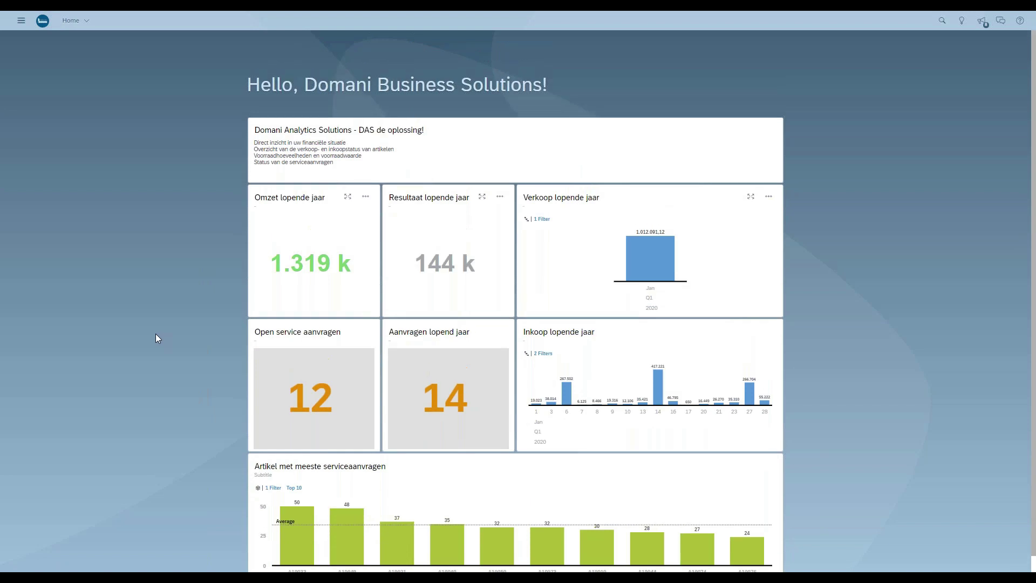